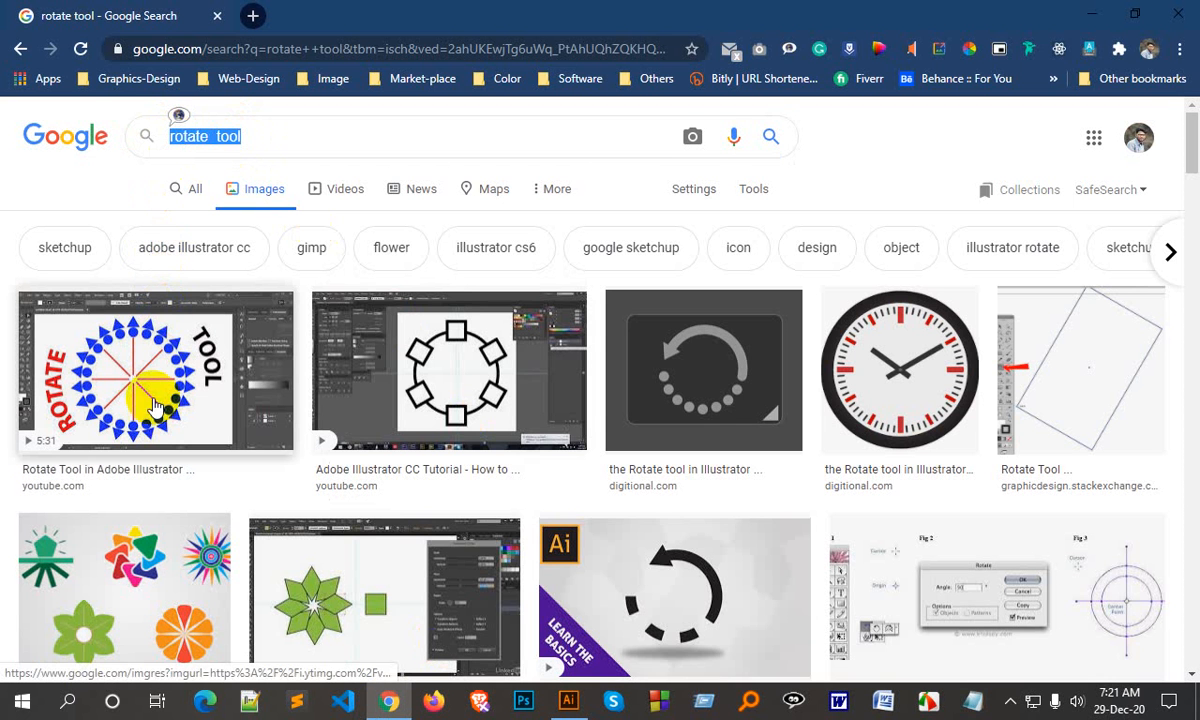
# Step: Look through the rotate tool image results for examples of circular patterns made by rotation
pyautogui.scroll(-1, 161, 386)
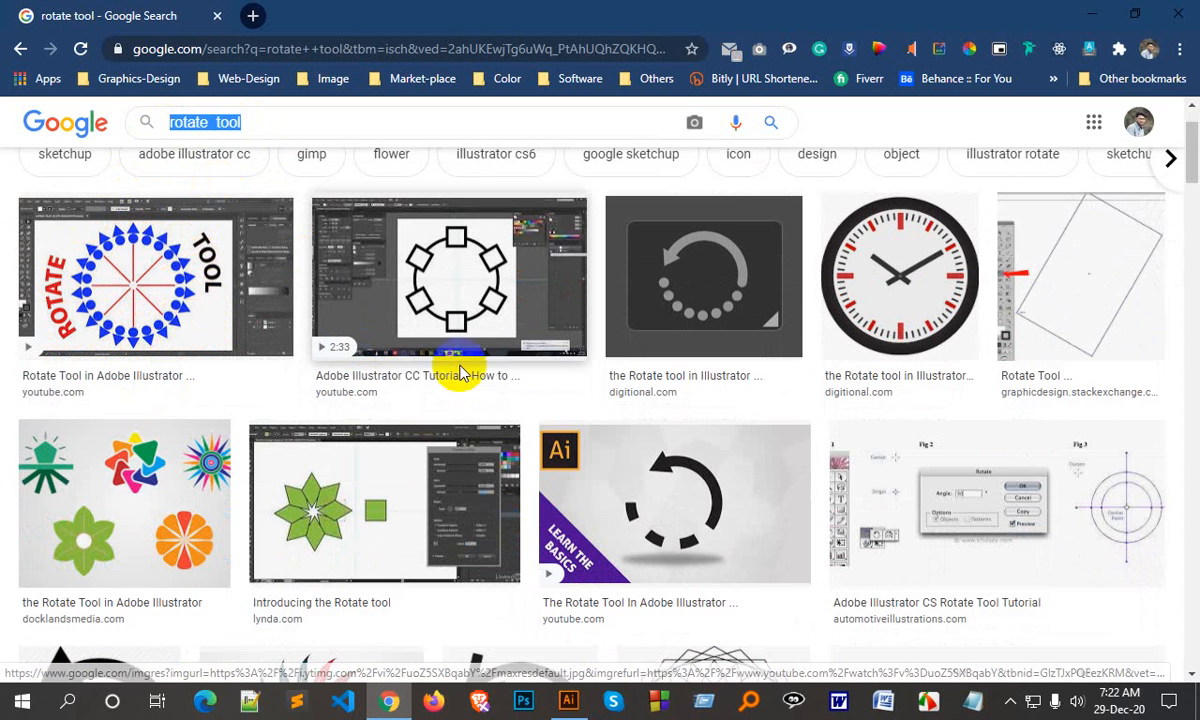
pyautogui.scroll(-1, 555, 389)
pyautogui.scroll(1, 943, 281)
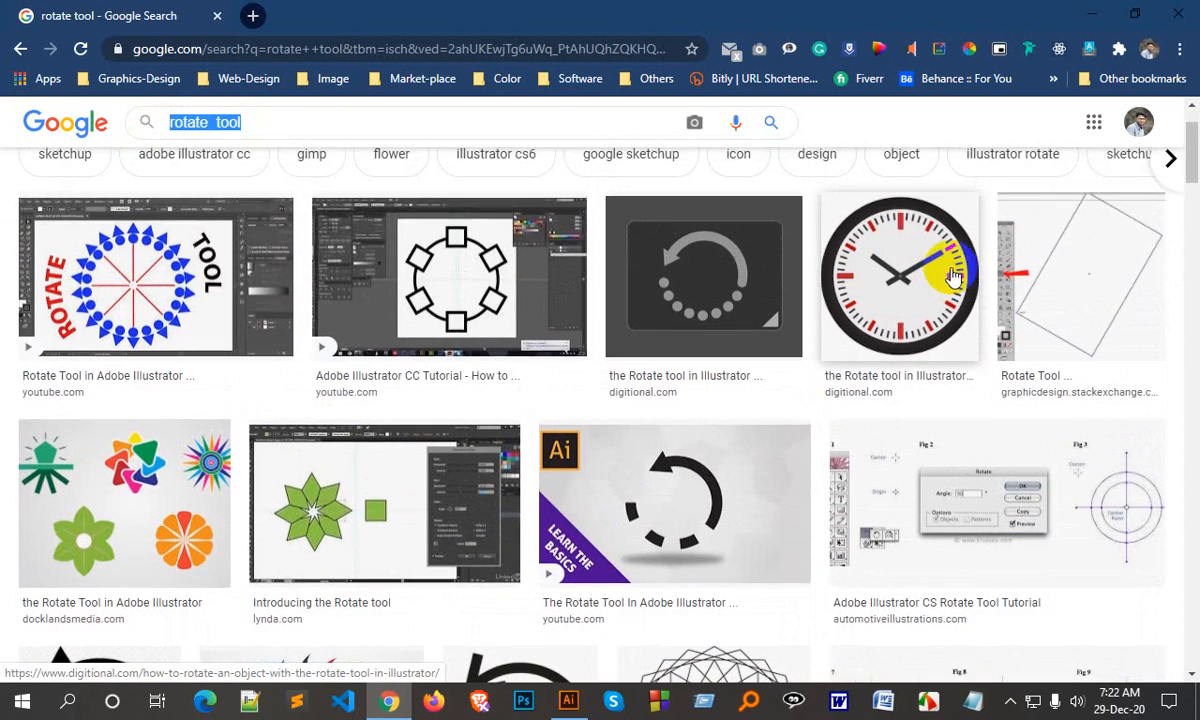
pyautogui.scroll(-8, 660, 425)
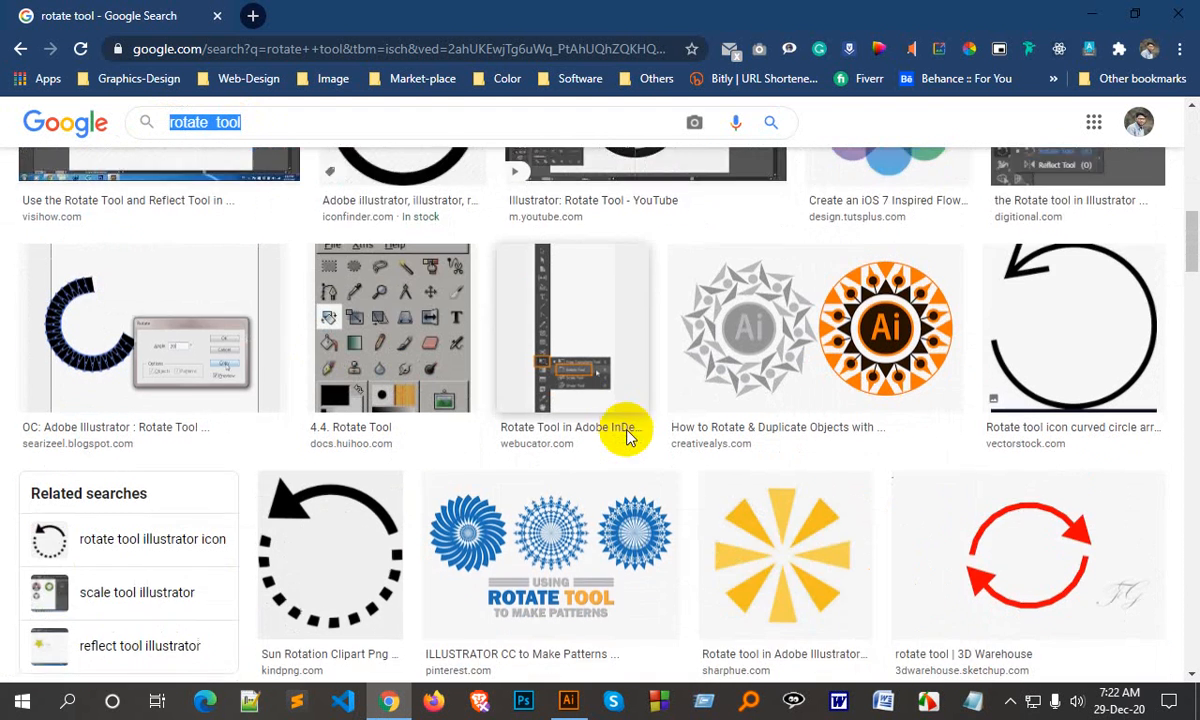
pyautogui.scroll(-3, 627, 437)
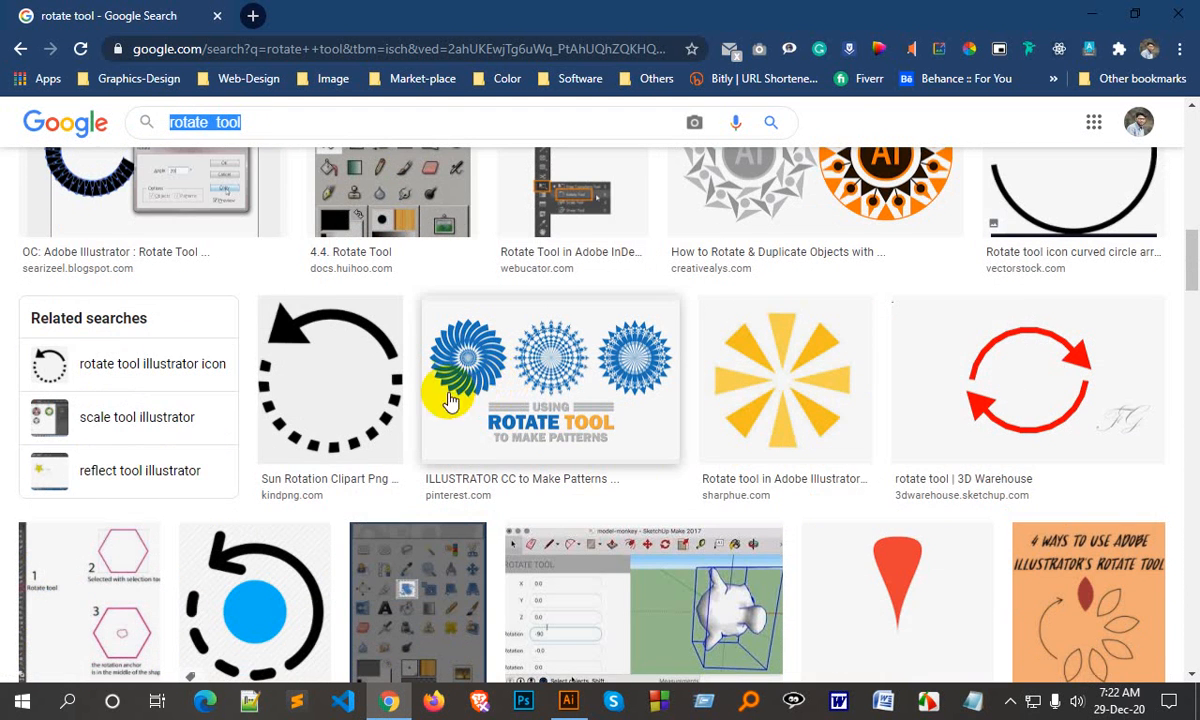
pyautogui.scroll(-10, 522, 388)
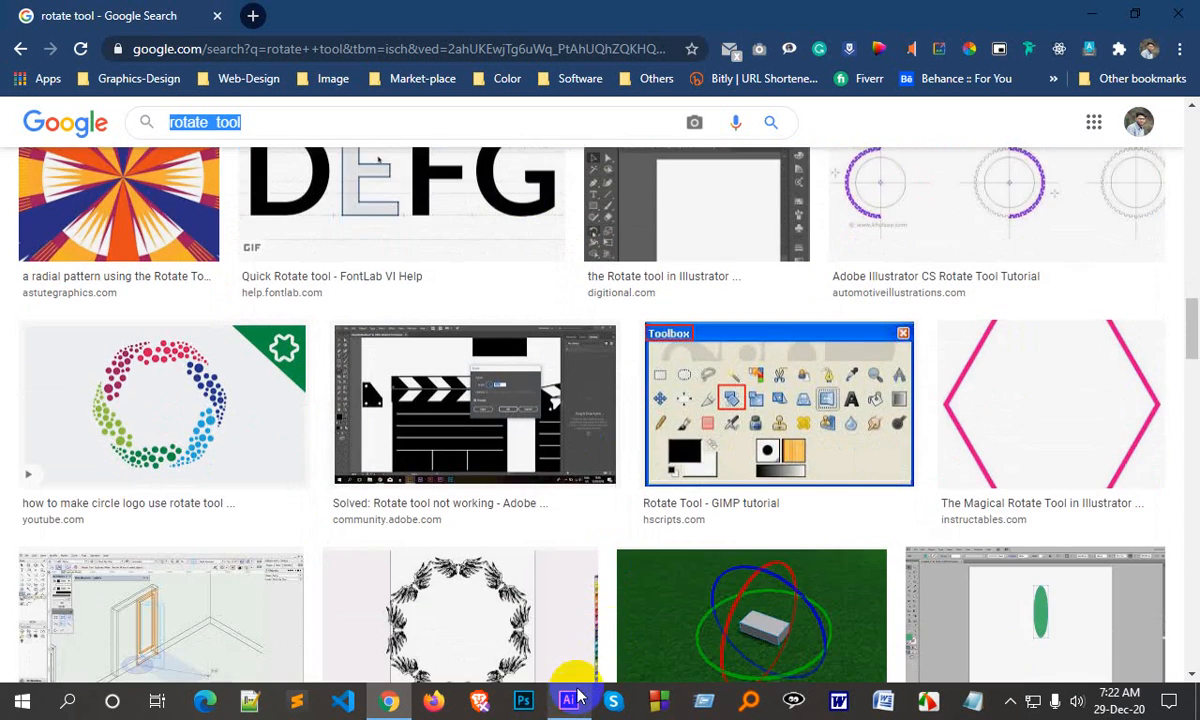
# Step: Switch to Illustrator and move the Rotate Tool and Scale Tool text off the artboard to its right side
pyautogui.click(567, 700)
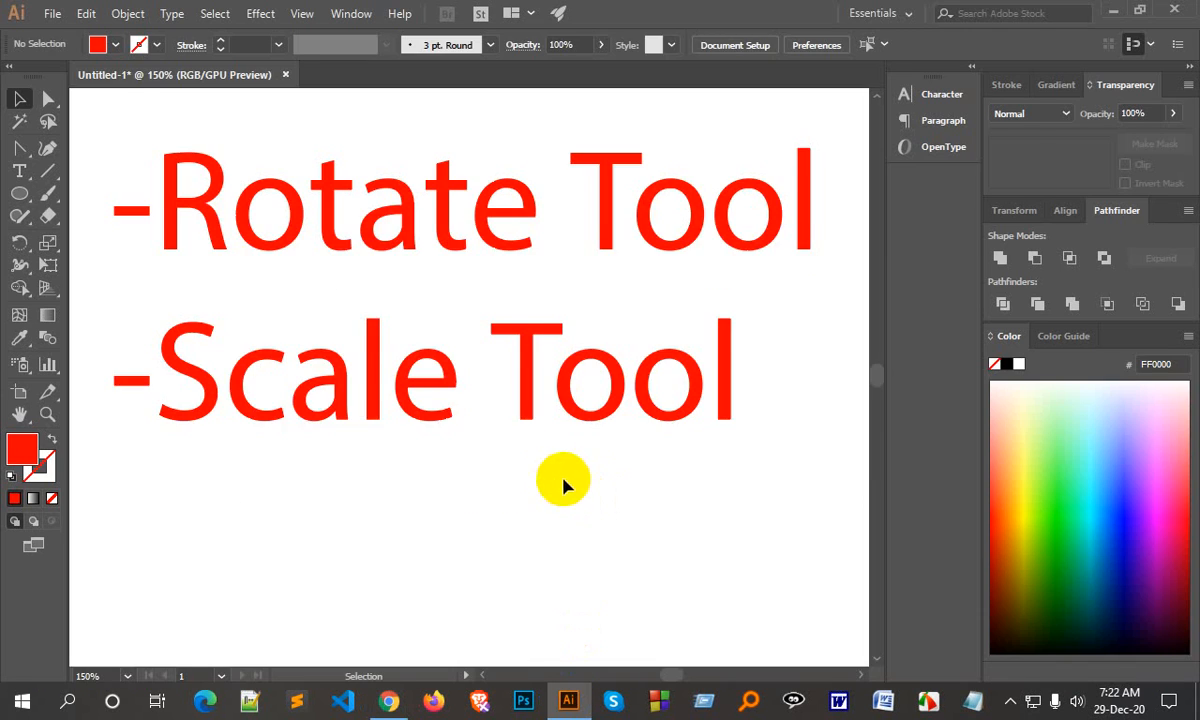
pyautogui.keyDown('ctrl'); pyautogui.keyDown('alt'); pyautogui.click(547, 452); pyautogui.keyUp('alt'); pyautogui.keyUp('ctrl')
pyautogui.keyDown('ctrl'); pyautogui.keyDown('alt'); pyautogui.click(547, 452); pyautogui.keyUp('alt'); pyautogui.keyUp('ctrl')
pyautogui.keyDown('ctrl'); pyautogui.keyDown('alt'); pyautogui.click(543, 452); pyautogui.keyUp('alt'); pyautogui.keyUp('ctrl')
pyautogui.moveTo(393, 262); pyautogui.dragTo(762, 425)
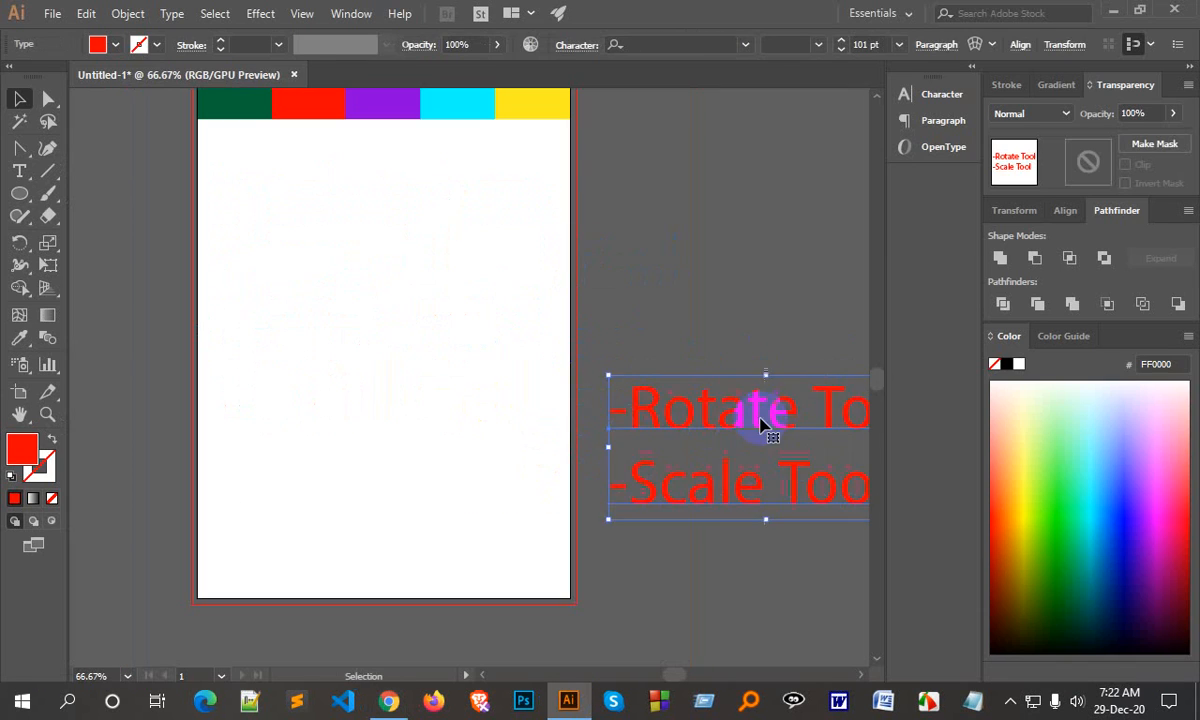
# Step: Draw a large red circle on the artboard and move it to the horizontal centre of the page
pyautogui.click(19, 194)
pyautogui.moveTo(311, 288); pyautogui.dragTo(390, 403)
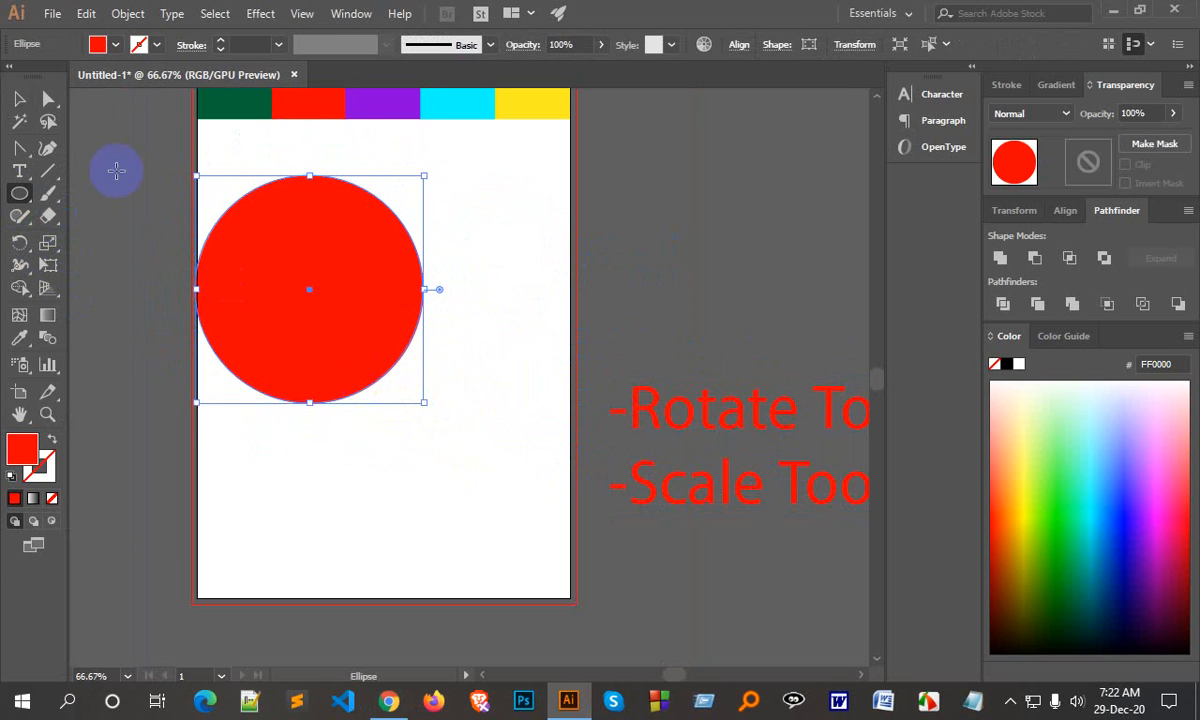
pyautogui.click(19, 99)
pyautogui.moveTo(370, 293); pyautogui.dragTo(435, 341)
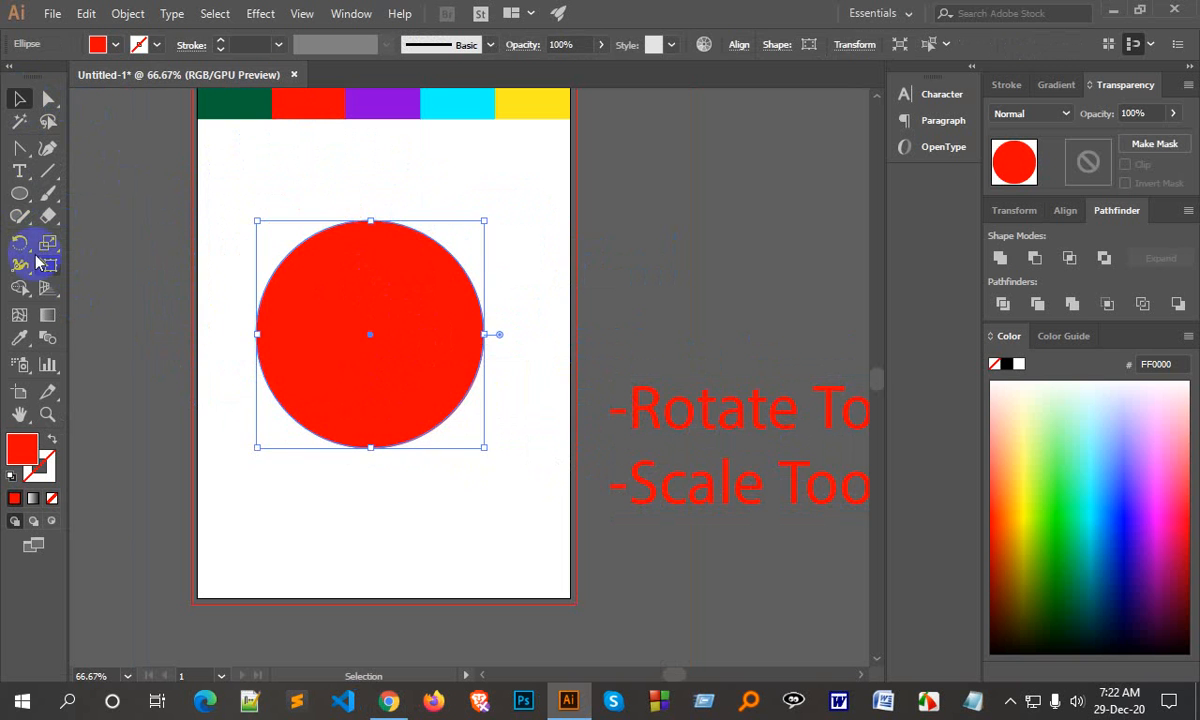
# Step: Convert the circle's top and bottom anchor points to sharp corners and narrow the shape into a slim vertical petal
pyautogui.click(17, 150)
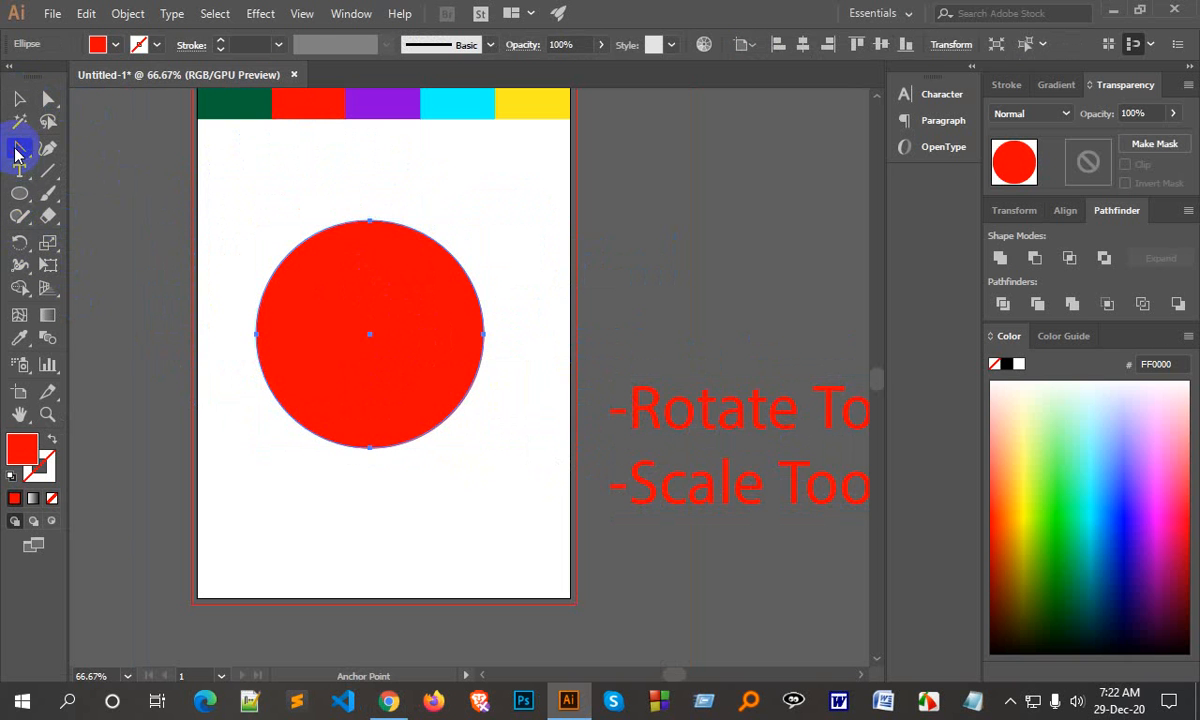
pyautogui.click(369, 224)
pyautogui.click(370, 448)
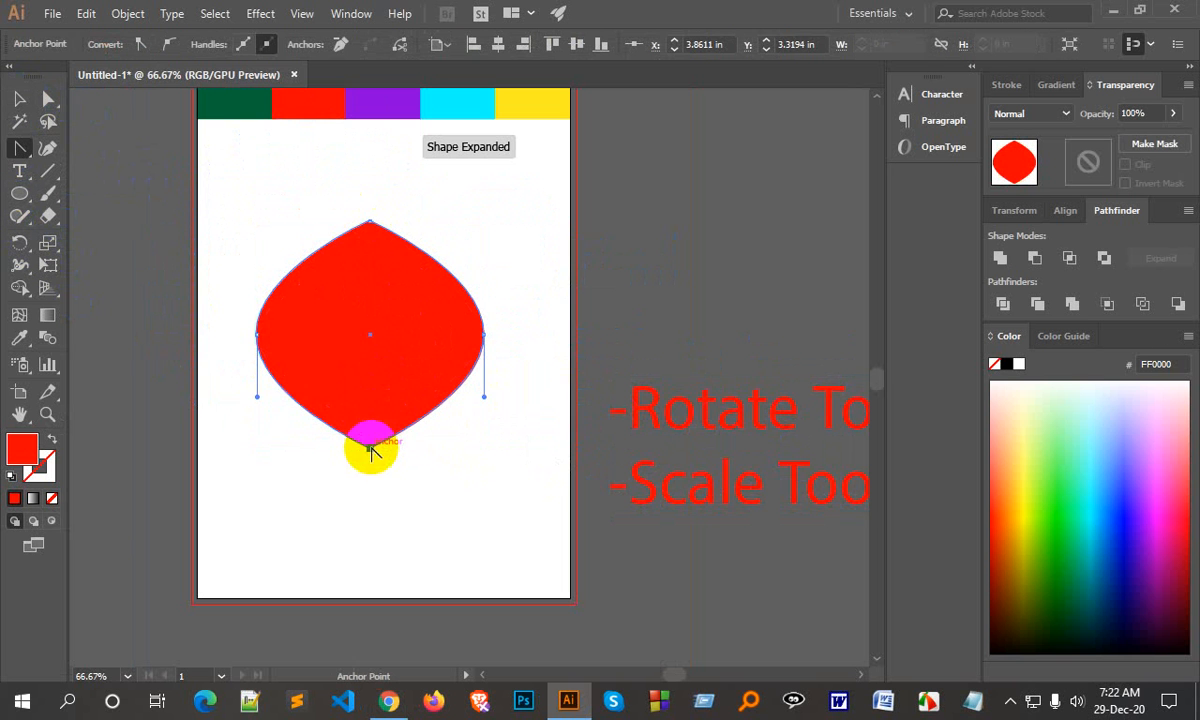
pyautogui.click(19, 98)
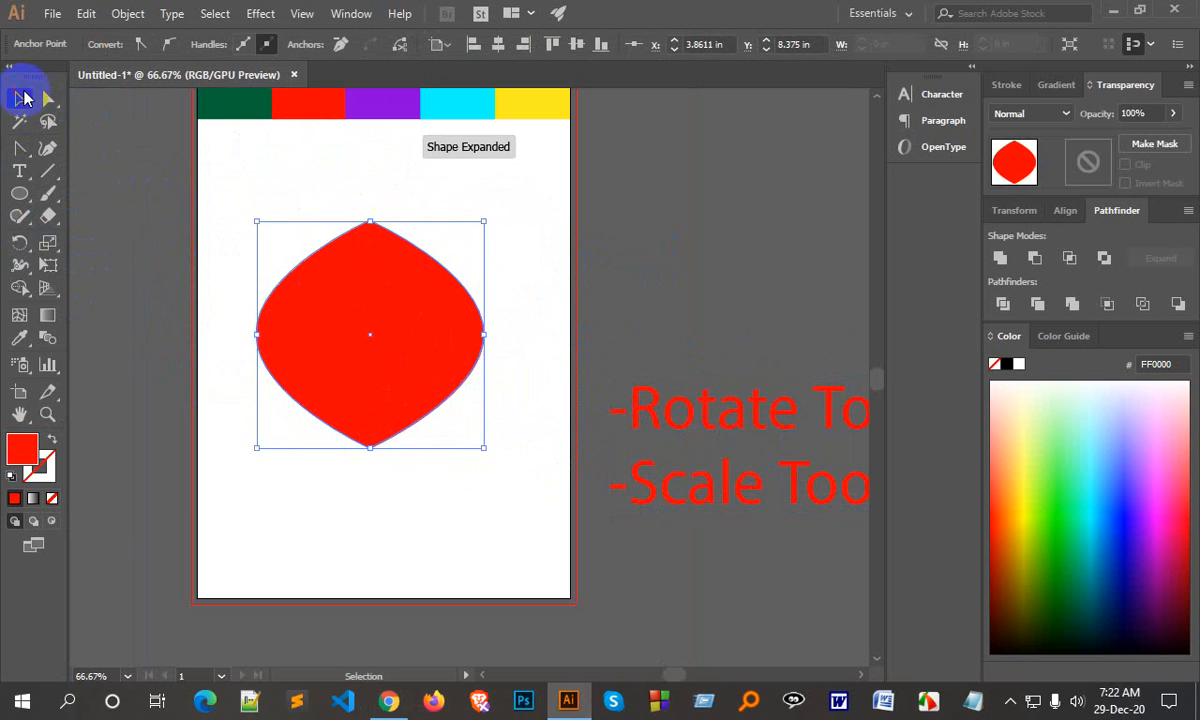
pyautogui.moveTo(489, 336); pyautogui.dragTo(410, 333)
pyautogui.click(469, 354)
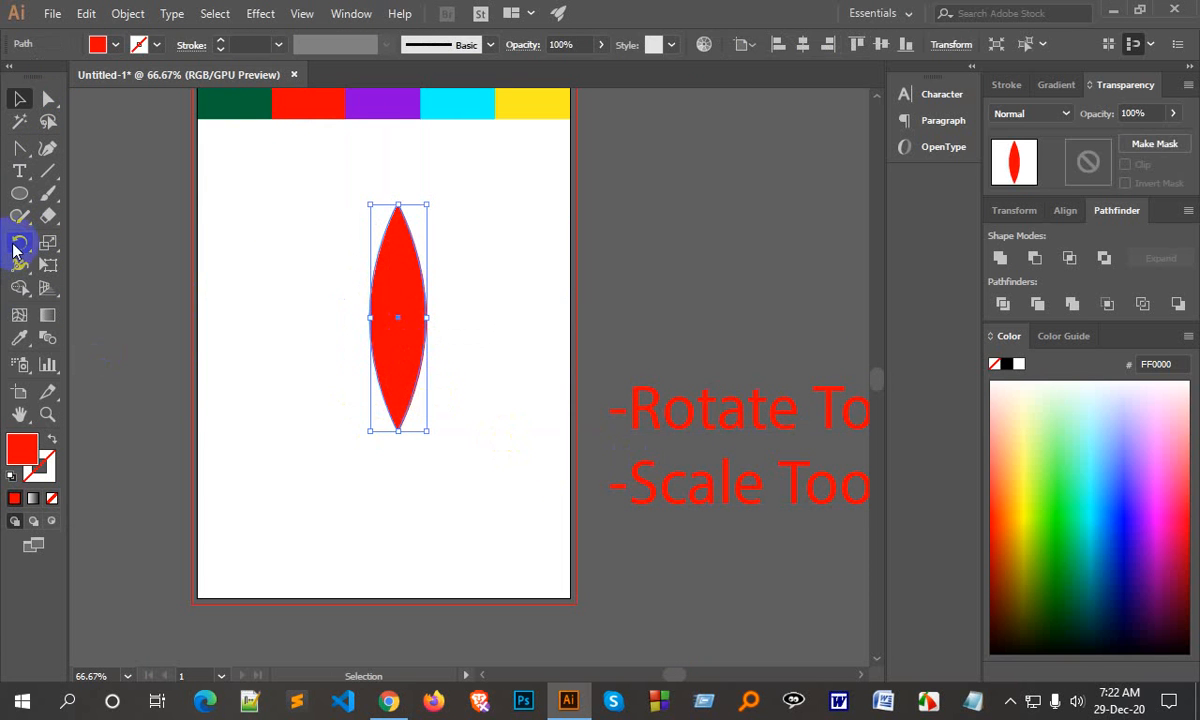
# Step: Set the petal's bottom tip as the Rotate tool's pivot and rotate a copy of the petal clockwise by eye
pyautogui.click(17, 245)
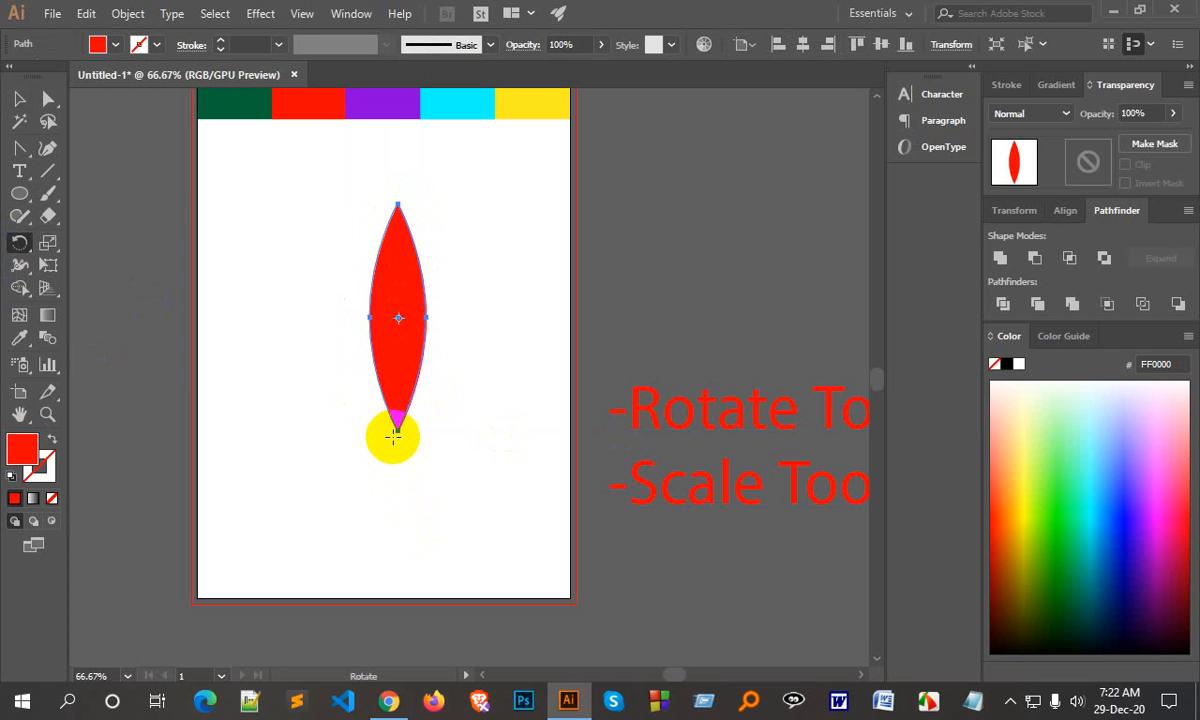
pyautogui.hotkey('ctrl', 'space')
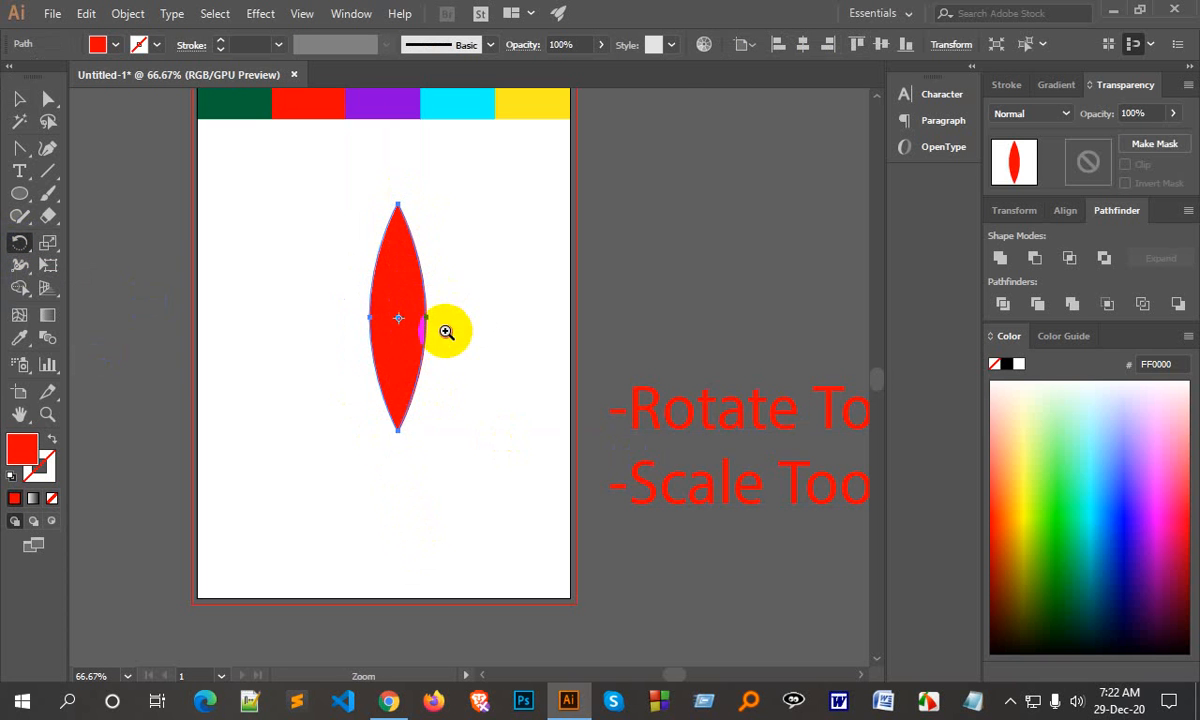
pyautogui.keyDown('ctrl'); pyautogui.click(446, 331); pyautogui.keyUp('ctrl')
pyautogui.keyDown('ctrl'); pyautogui.click(446, 331); pyautogui.keyUp('ctrl')
pyautogui.keyDown('ctrl'); pyautogui.click(391, 358); pyautogui.keyUp('ctrl')
pyautogui.keyDown('ctrl'); pyautogui.click(391, 358); pyautogui.keyUp('ctrl')
pyautogui.scroll(2, 542, 343)
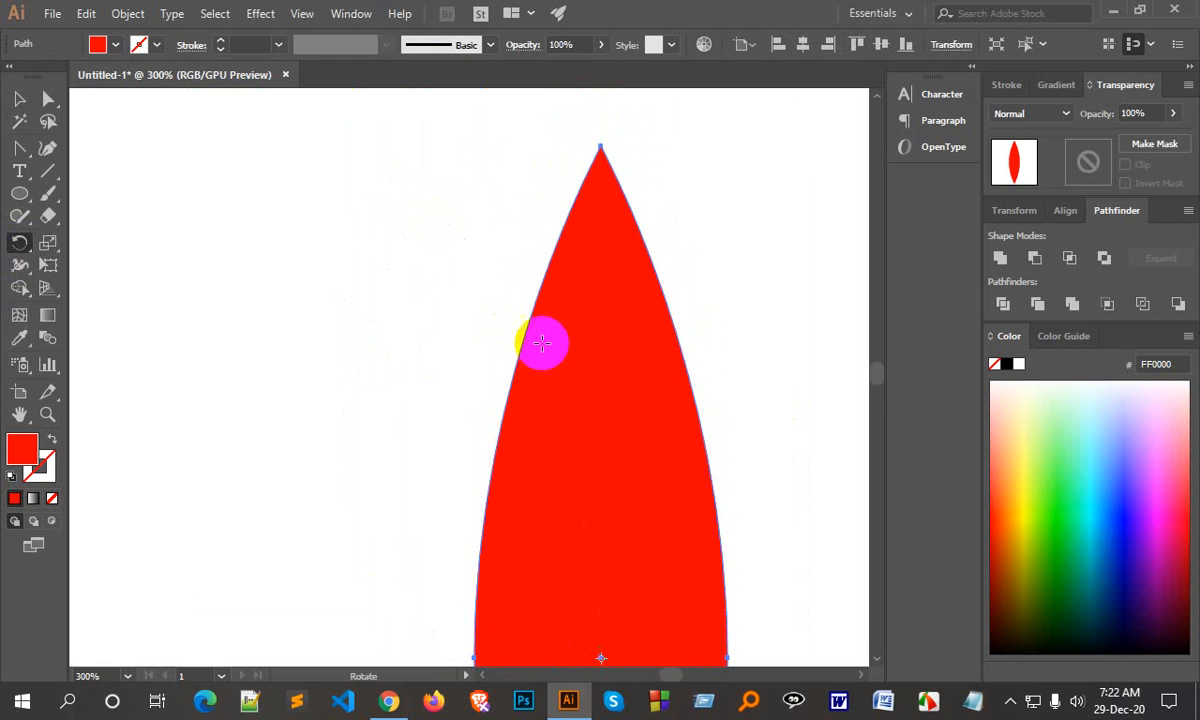
pyautogui.press('ctrl')
pyautogui.hotkey('ctrl', 'space')
pyautogui.keyDown('ctrl'); pyautogui.click(608, 155); pyautogui.keyUp('ctrl')
pyautogui.keyDown('ctrl'); pyautogui.click(608, 155); pyautogui.keyUp('ctrl')
pyautogui.scroll(-4, 364, 572)
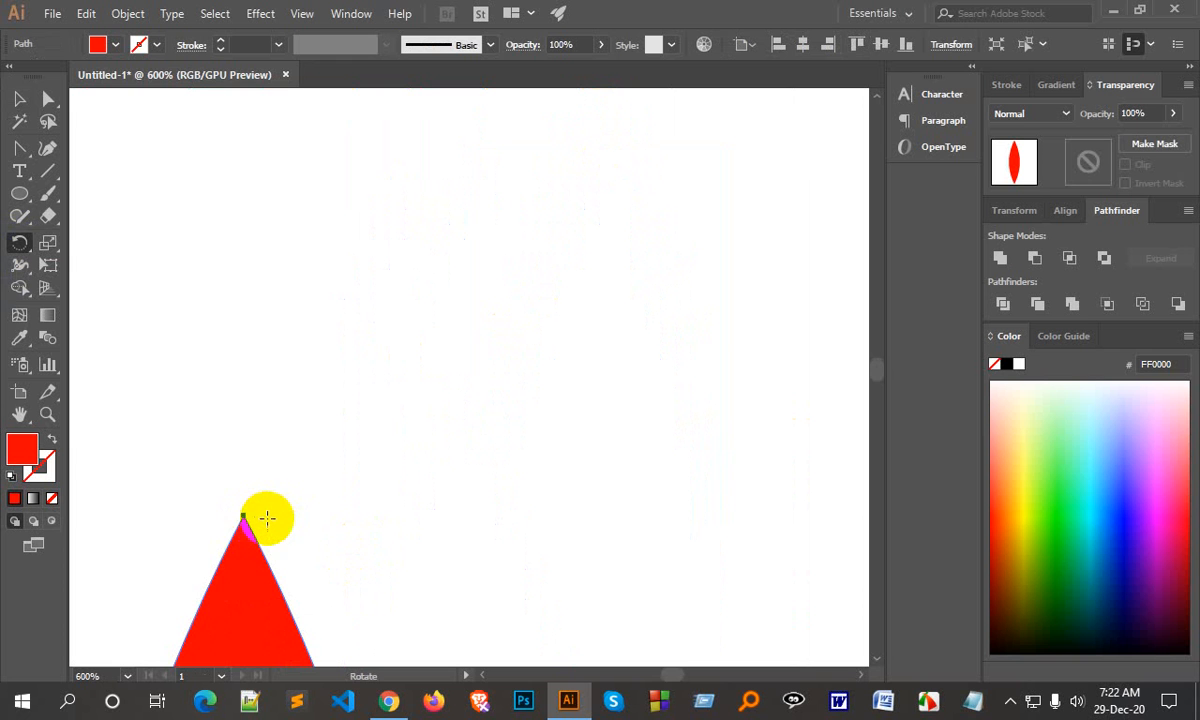
pyautogui.press('ctrl')
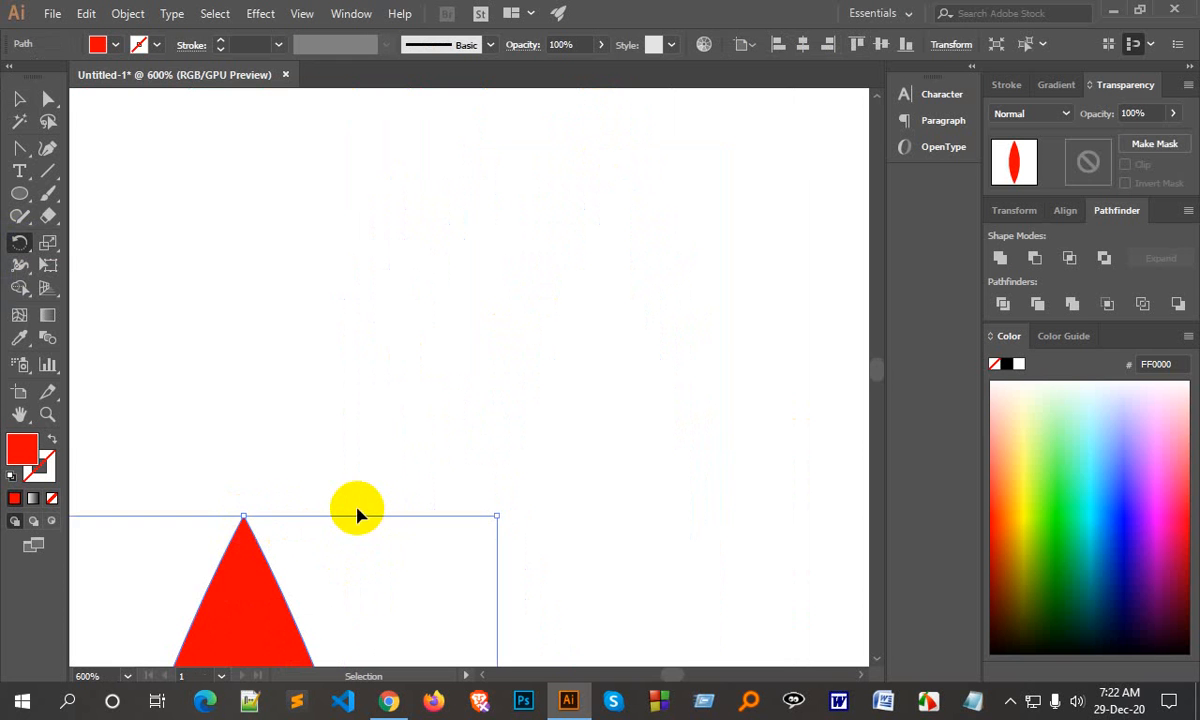
pyautogui.hotkey('ctrl', '1')
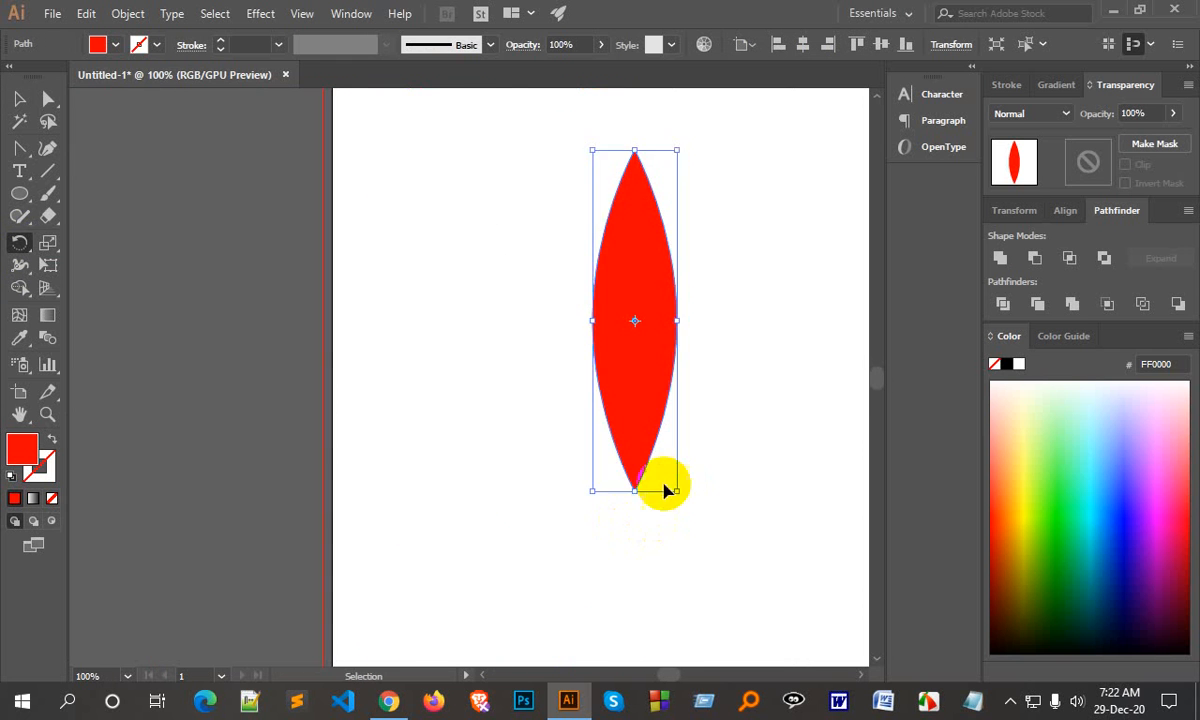
pyautogui.hotkey('ctrl', '=')
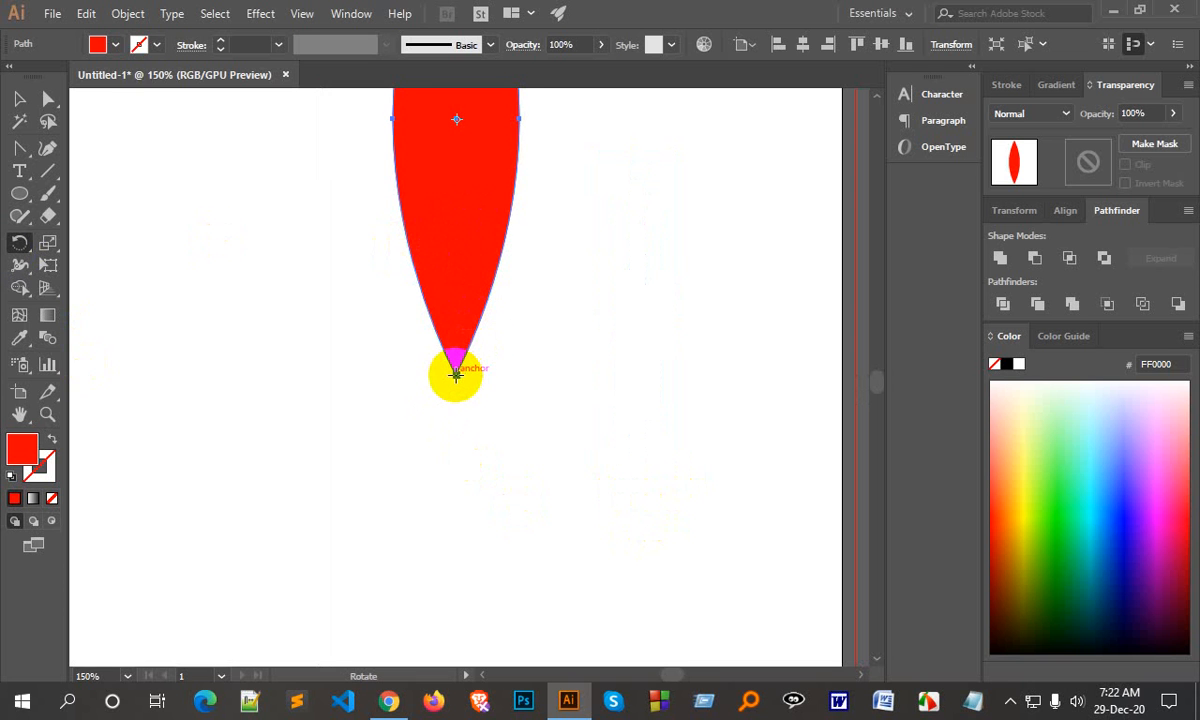
pyautogui.scroll(6, 465, 380)
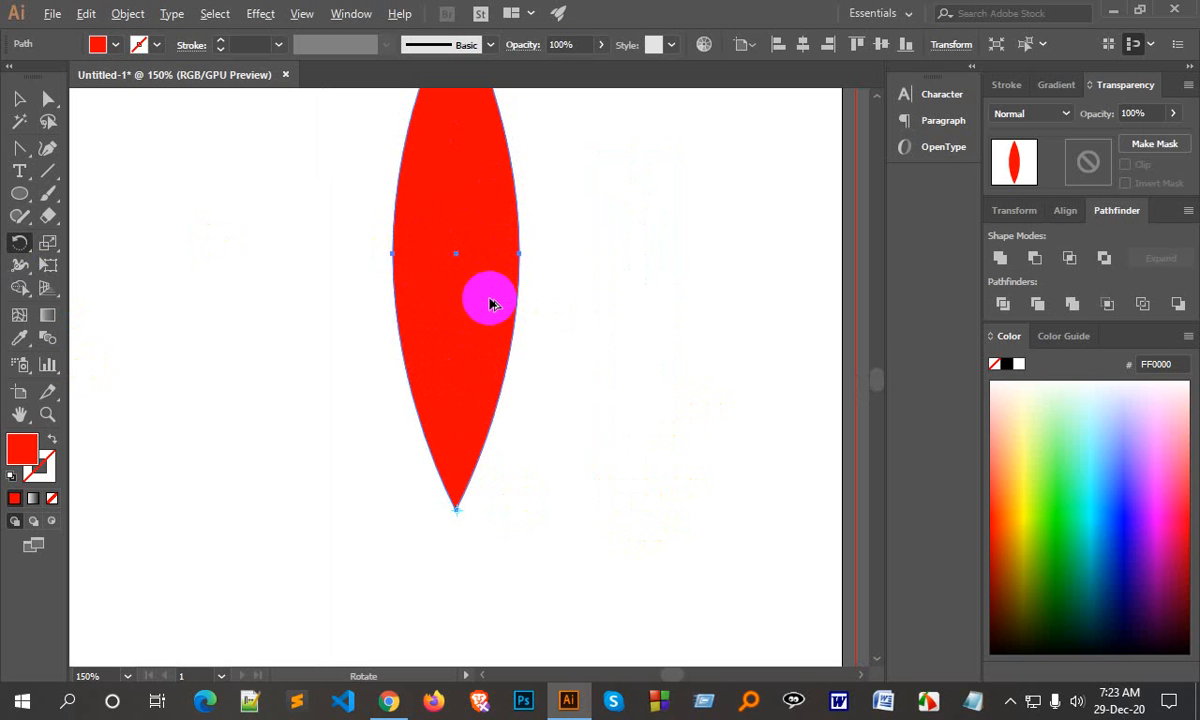
pyautogui.moveTo(490, 304); pyautogui.dragTo(581, 338)
# Step: Repeat the rotated copy around the bottom tip until the petals complete a full flower
pyautogui.keyDown('ctrl'); pyautogui.keyDown('alt'); pyautogui.click(540, 348); pyautogui.keyUp('alt'); pyautogui.keyUp('ctrl')
pyautogui.keyDown('ctrl'); pyautogui.keyDown('alt'); pyautogui.click(540, 348); pyautogui.keyUp('alt'); pyautogui.keyUp('ctrl')
pyautogui.keyDown('ctrl'); pyautogui.keyDown('alt'); pyautogui.click(540, 348); pyautogui.keyUp('alt'); pyautogui.keyUp('ctrl')
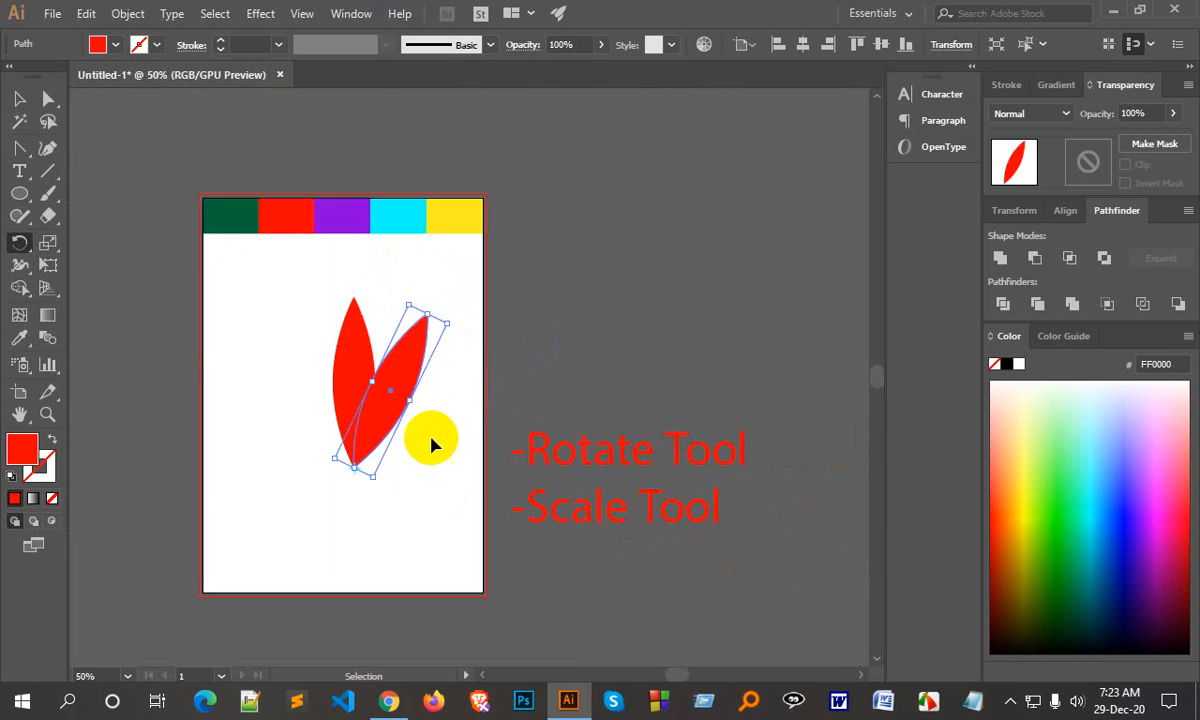
pyautogui.hotkey('ctrl', 'd')
pyautogui.hotkey('ctrl', 'd')
pyautogui.hotkey('ctrl', 'd')
pyautogui.hotkey('ctrl', 'd')
pyautogui.hotkey('ctrl', 'd')
pyautogui.hotkey('ctrl', 'd')
pyautogui.hotkey('ctrl', 'd')
pyautogui.hotkey('ctrl', 'd')
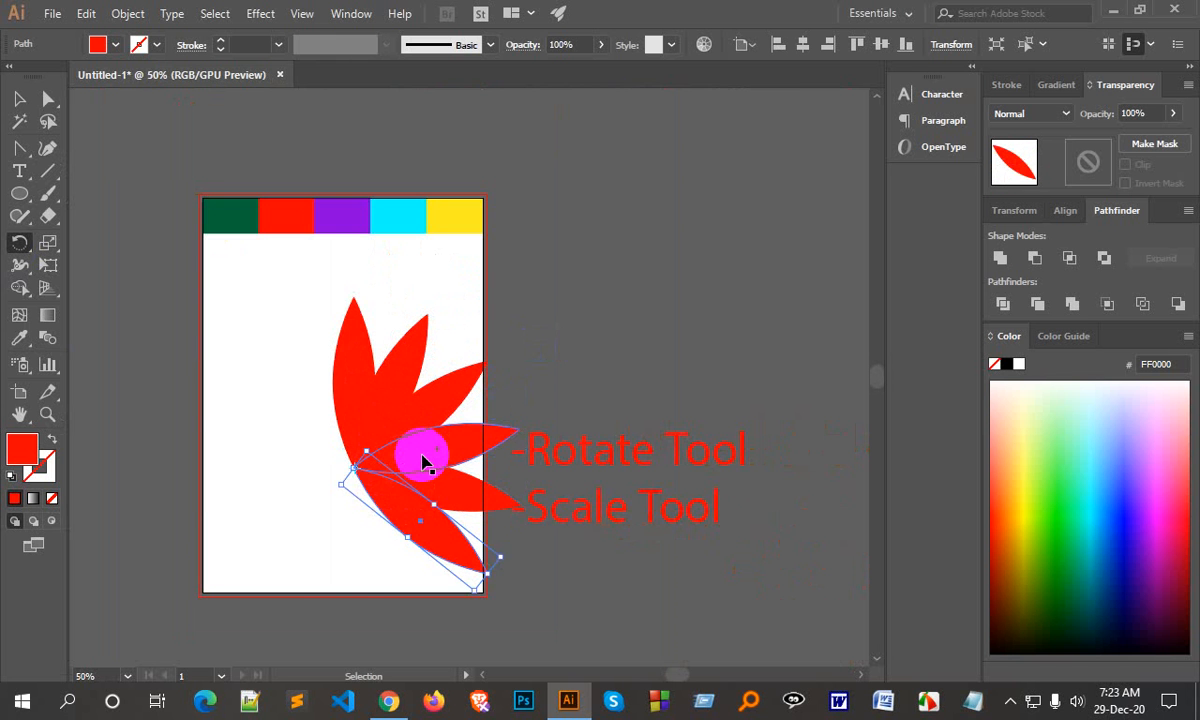
pyautogui.hotkey('ctrl', 'd')
pyautogui.hotkey('ctrl', 'd')
pyautogui.hotkey('ctrl', 'd')
pyautogui.hotkey('ctrl', 'd')
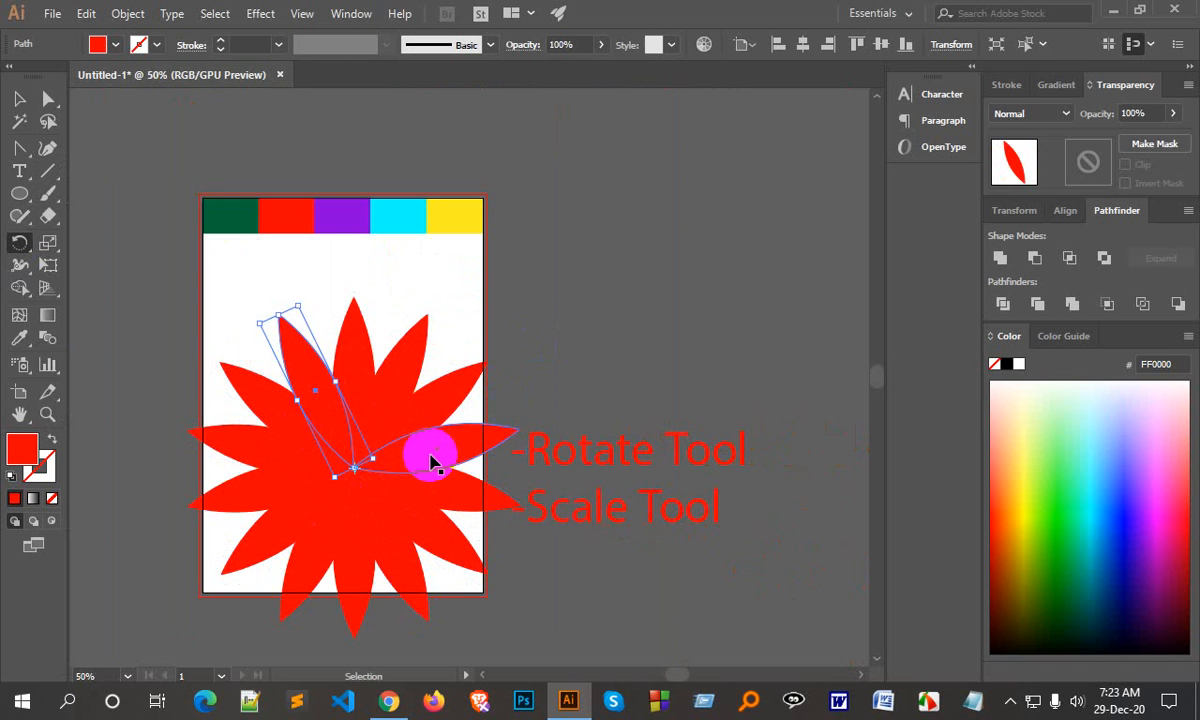
pyautogui.hotkey('ctrl', 'd')
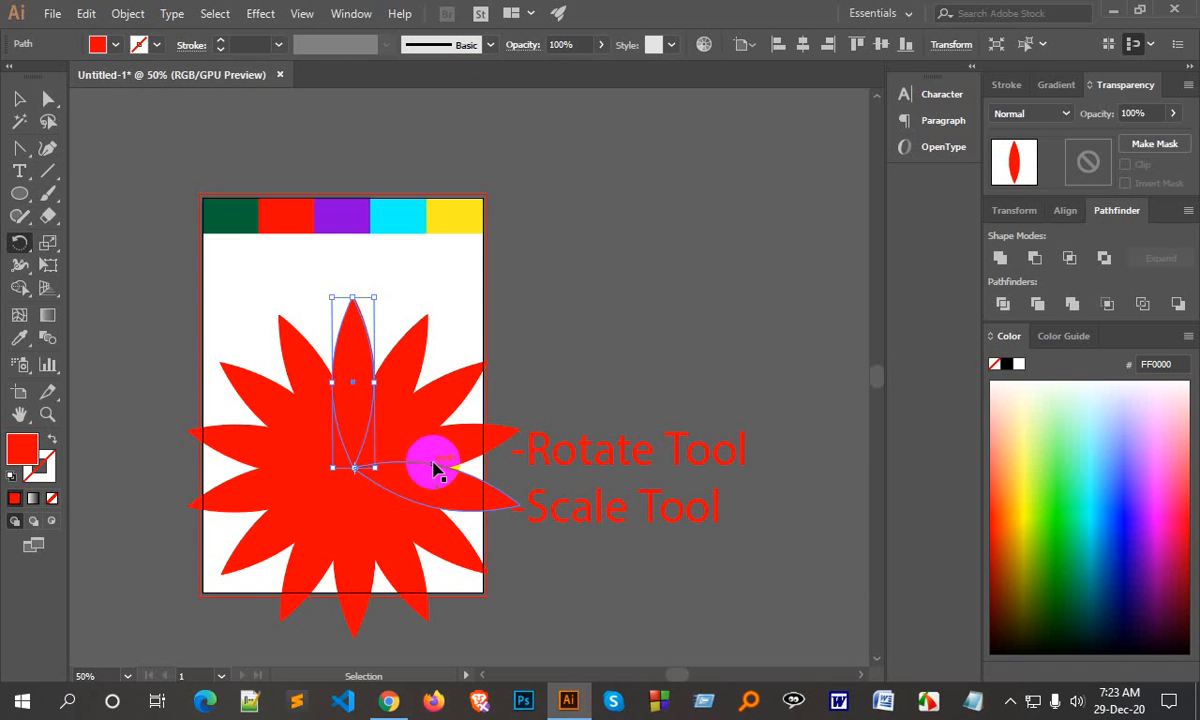
# Step: Undo all the rotated copies back to the single vertical petal and deselect it
pyautogui.hotkey('ctrl', 'z')
pyautogui.hotkey('ctrl', 'z')
pyautogui.hotkey('ctrl', 'z')
pyautogui.hotkey('ctrl', 'z')
pyautogui.hotkey('ctrl', 'z')
pyautogui.hotkey('ctrl', 'z')
pyautogui.hotkey('ctrl', 'z')
pyautogui.hotkey('ctrl', 'z')
pyautogui.hotkey('ctrl', 'z')
pyautogui.hotkey('ctrl', 'z')
pyautogui.hotkey('ctrl', 'z')
pyautogui.hotkey('ctrl', 'z')
pyautogui.hotkey('ctrl', 'z')
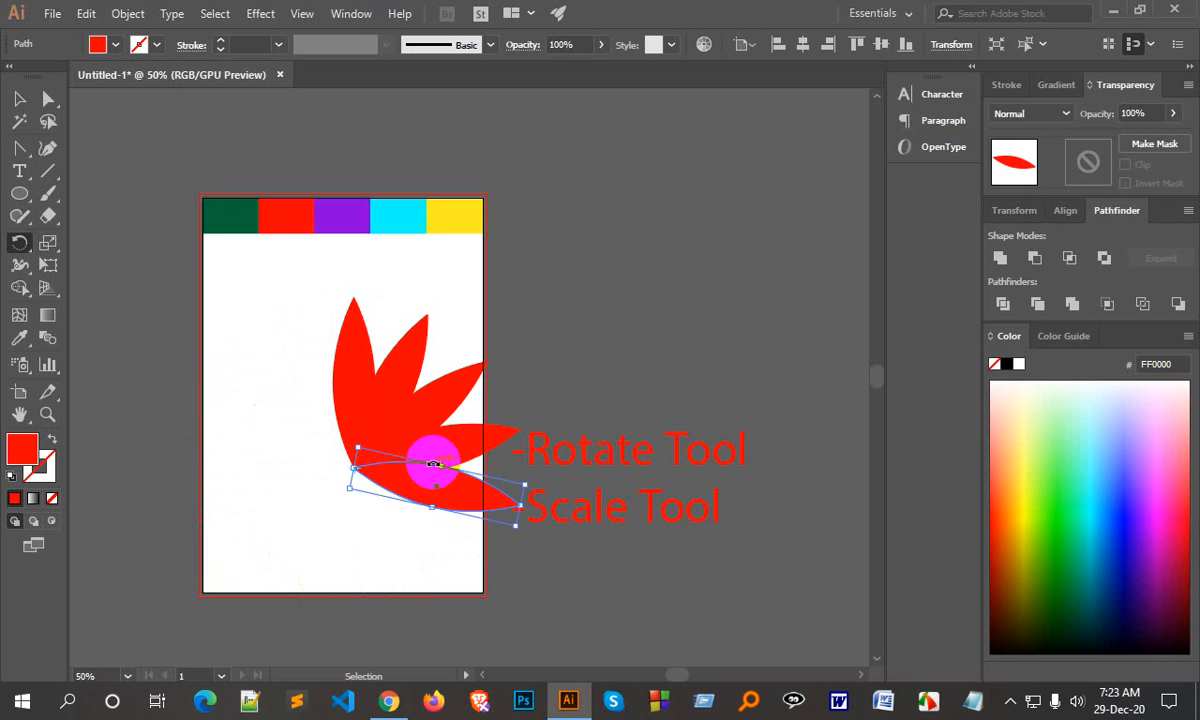
pyautogui.hotkey('ctrl', 'z')
pyautogui.hotkey('ctrl', 'z')
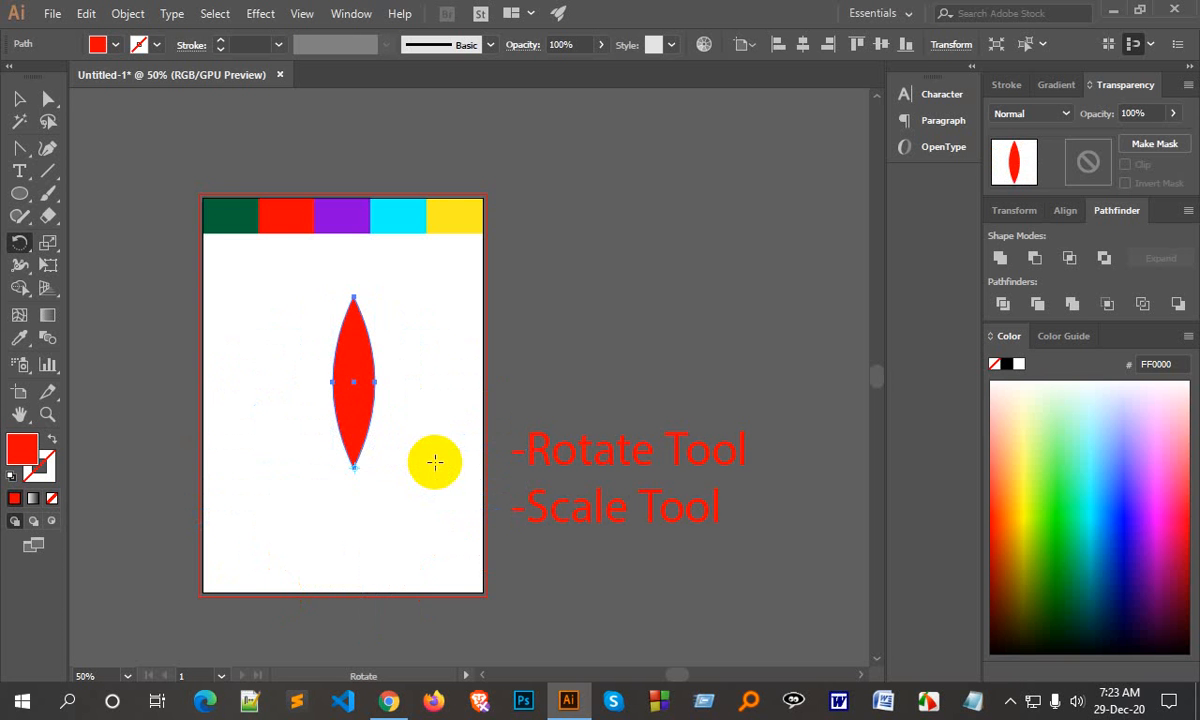
pyautogui.click(19, 99)
pyautogui.click(418, 452)
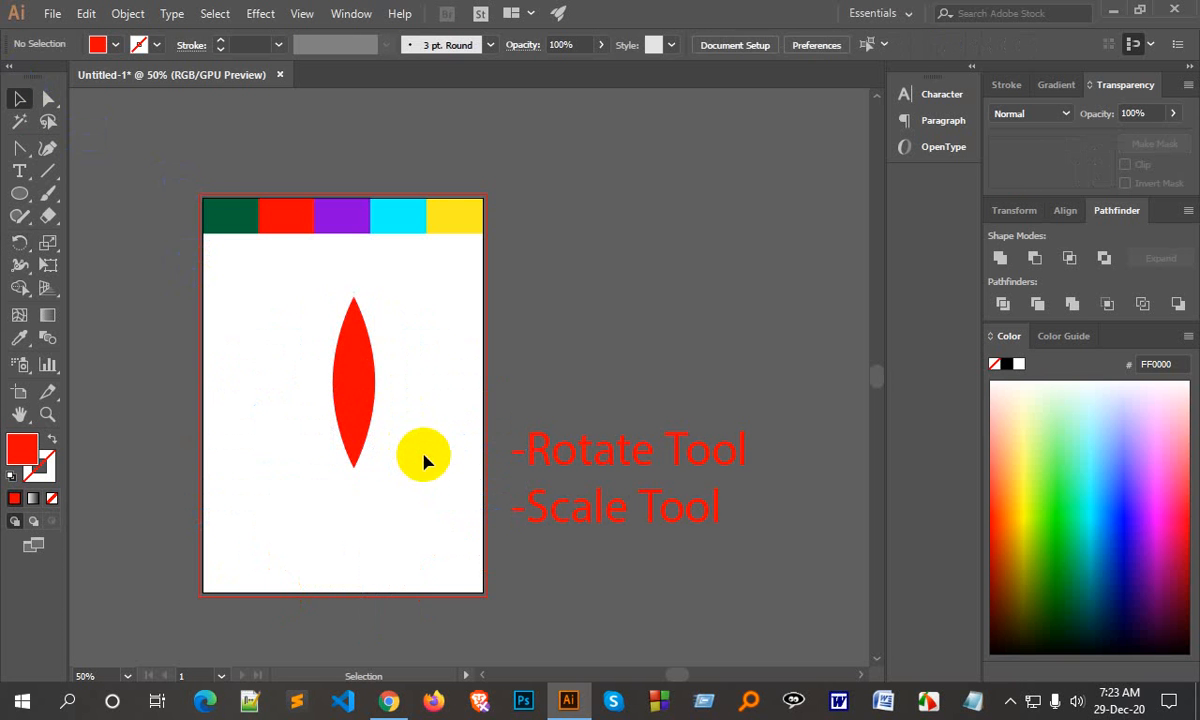
# Step: Rotate a copy of the vertical petal around its bottom tip using an angle of 360/10
pyautogui.keyDown('ctrl'); pyautogui.click(423, 455); pyautogui.keyUp('ctrl')
pyautogui.keyDown('ctrl'); pyautogui.click(422, 455); pyautogui.keyUp('ctrl')
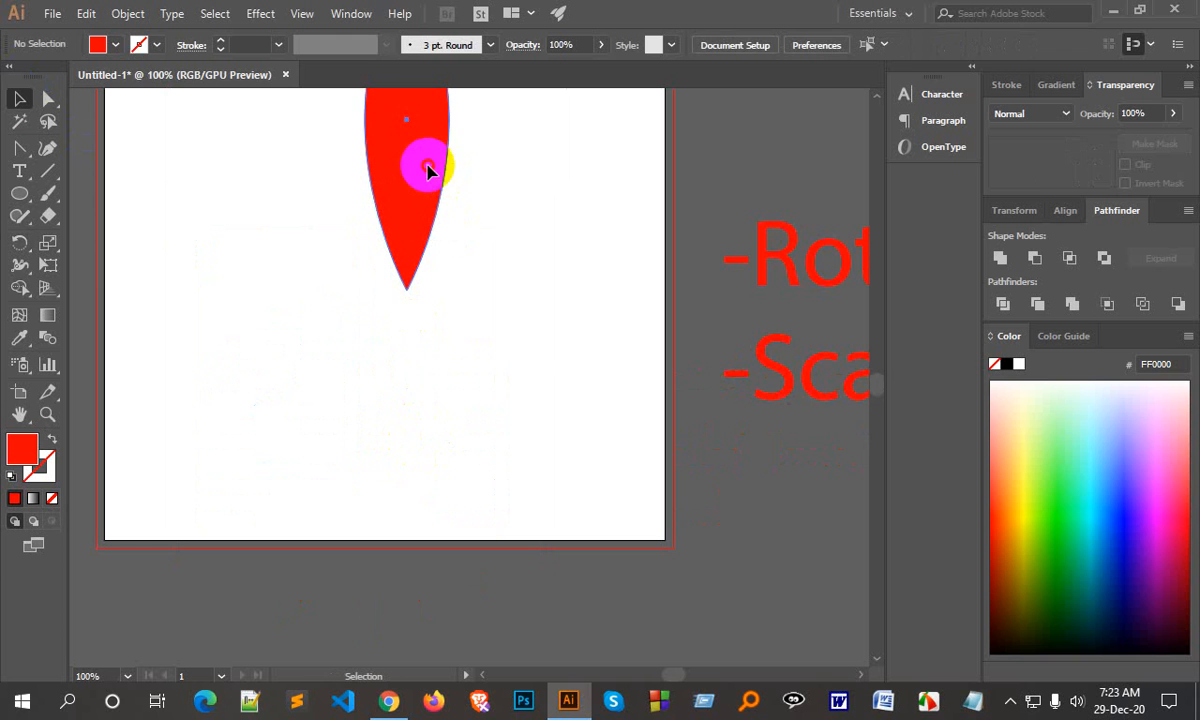
pyautogui.click(428, 172)
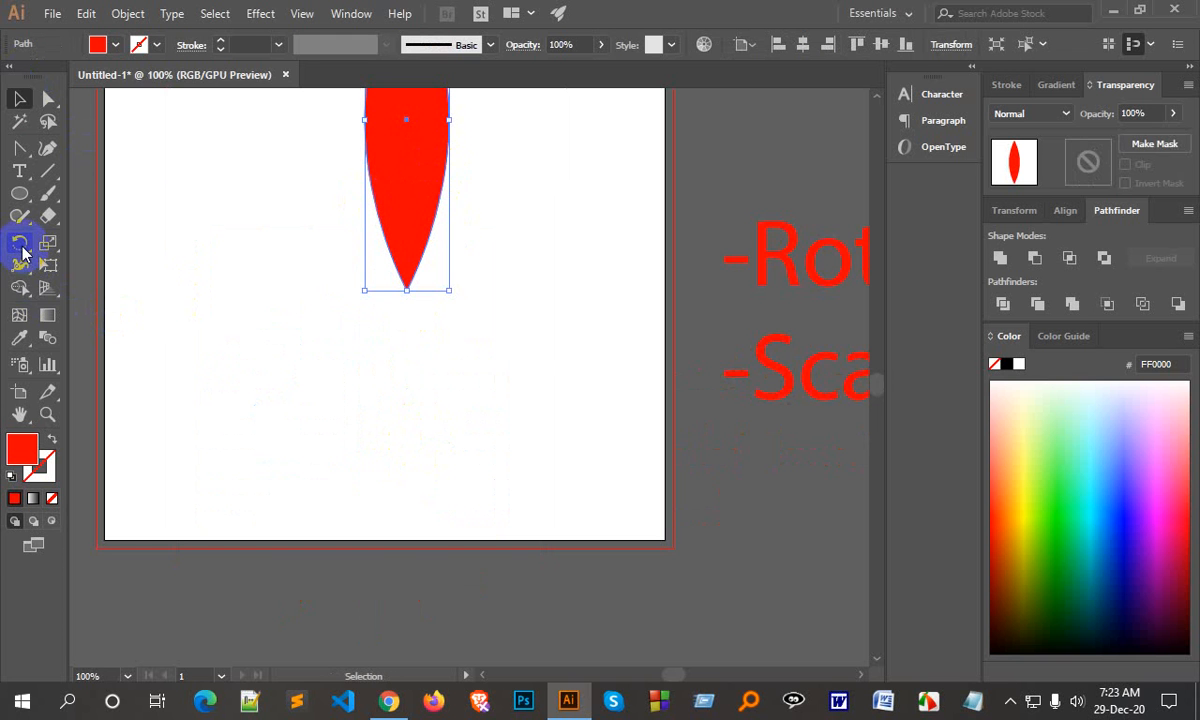
pyautogui.click(20, 245)
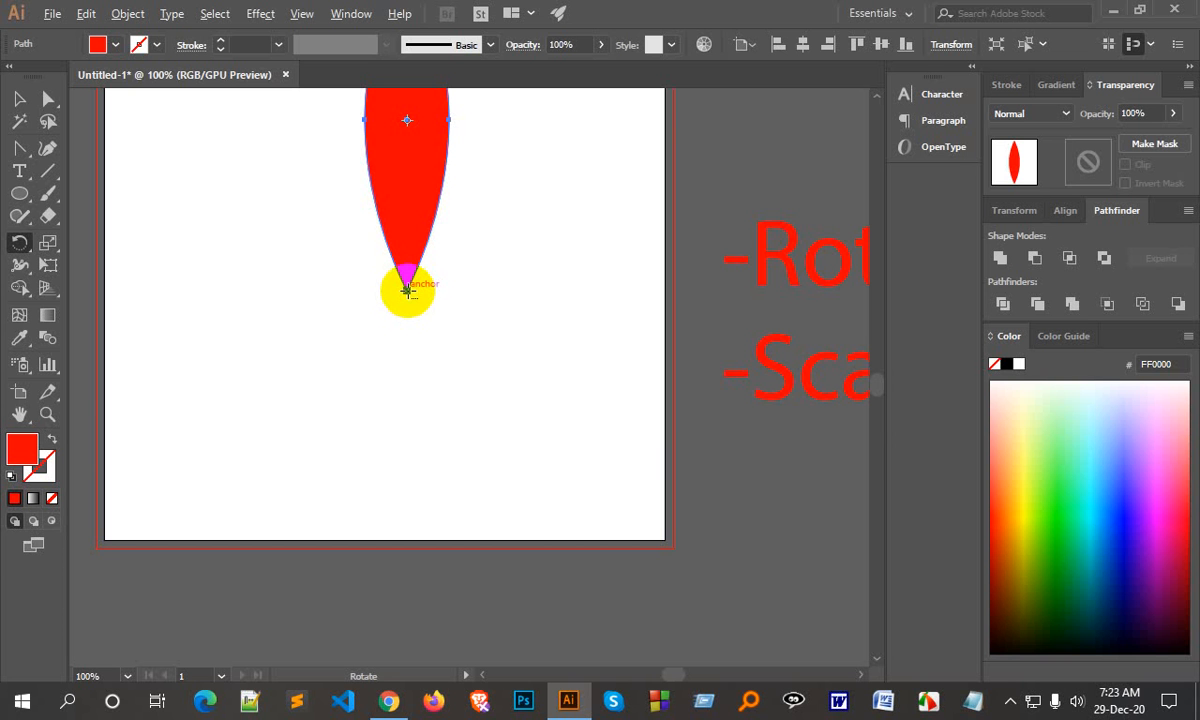
pyautogui.keyDown('alt'); pyautogui.click(407, 290); pyautogui.keyUp('alt')
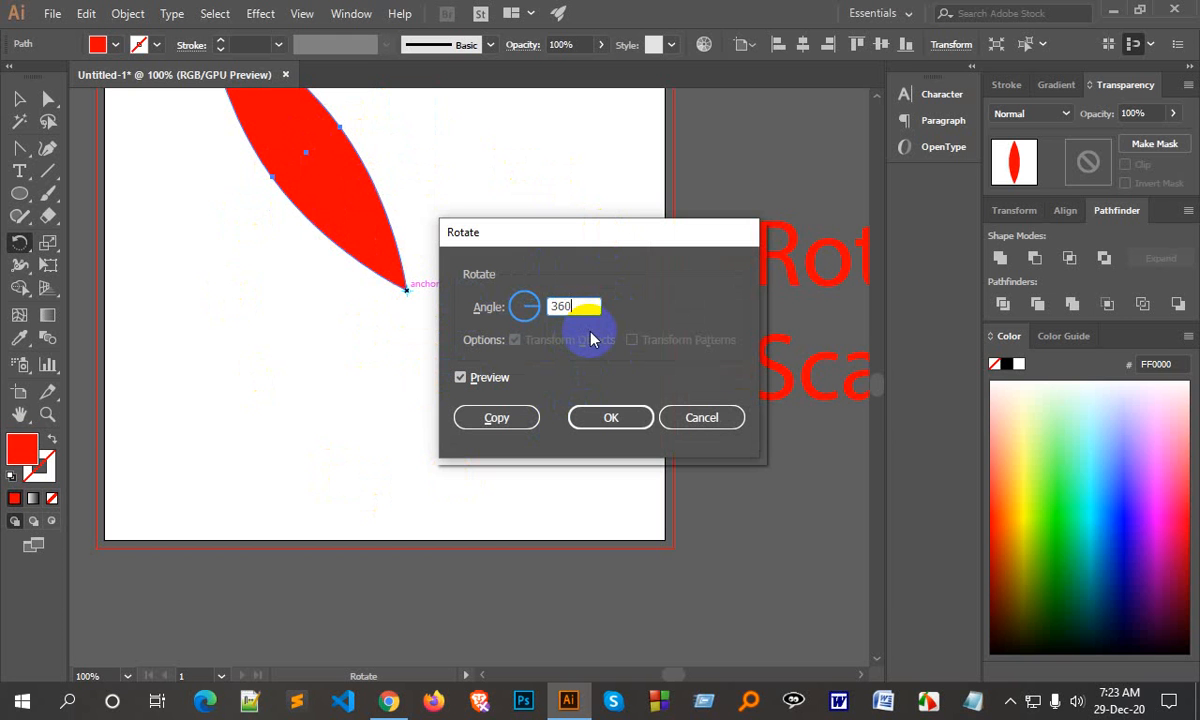
pyautogui.write('/10')
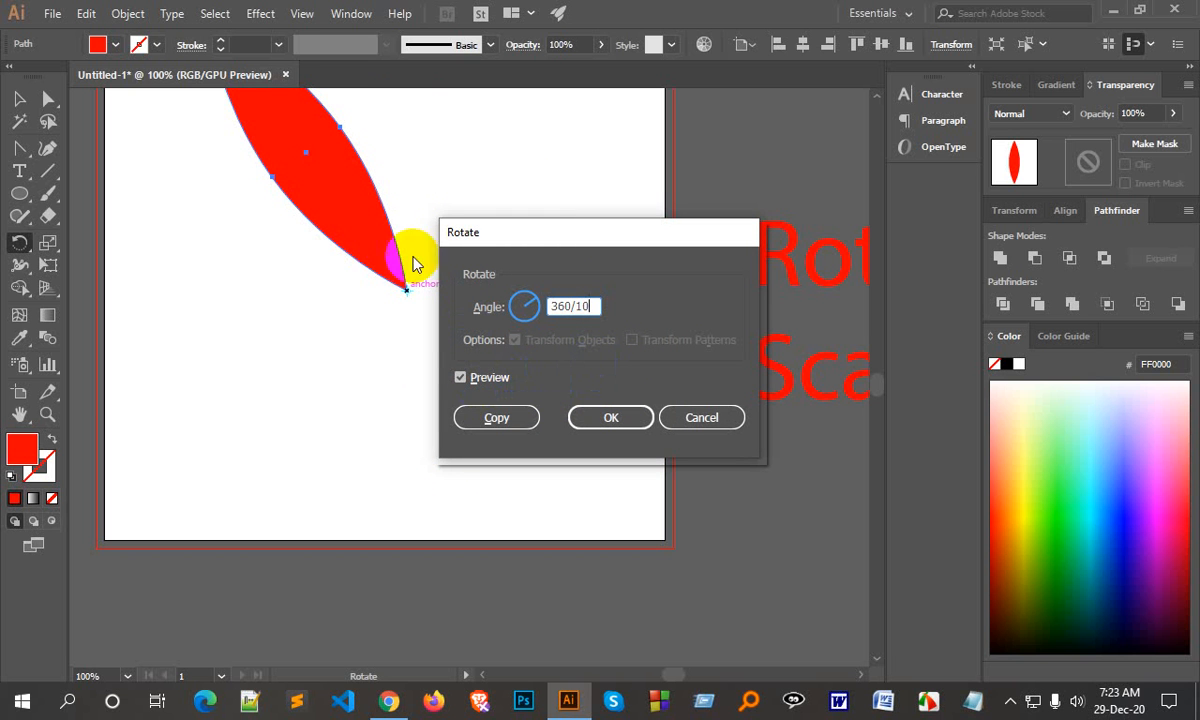
pyautogui.click(466, 379)
pyautogui.click(466, 379)
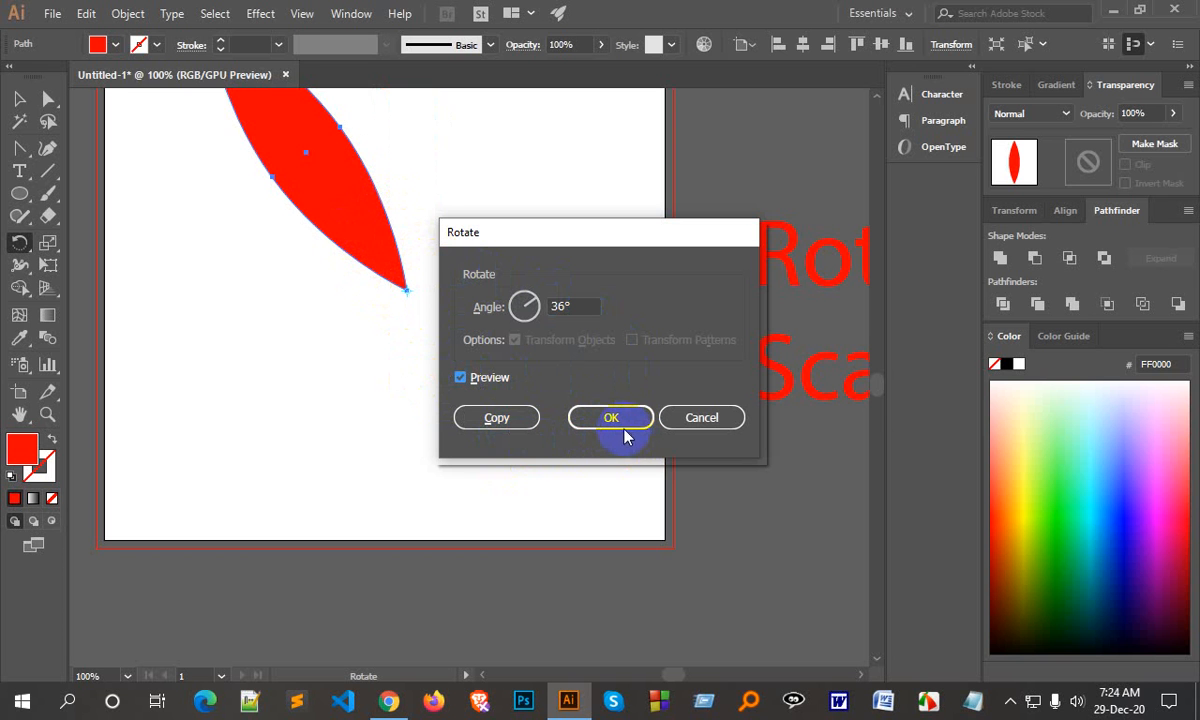
pyautogui.click(521, 303)
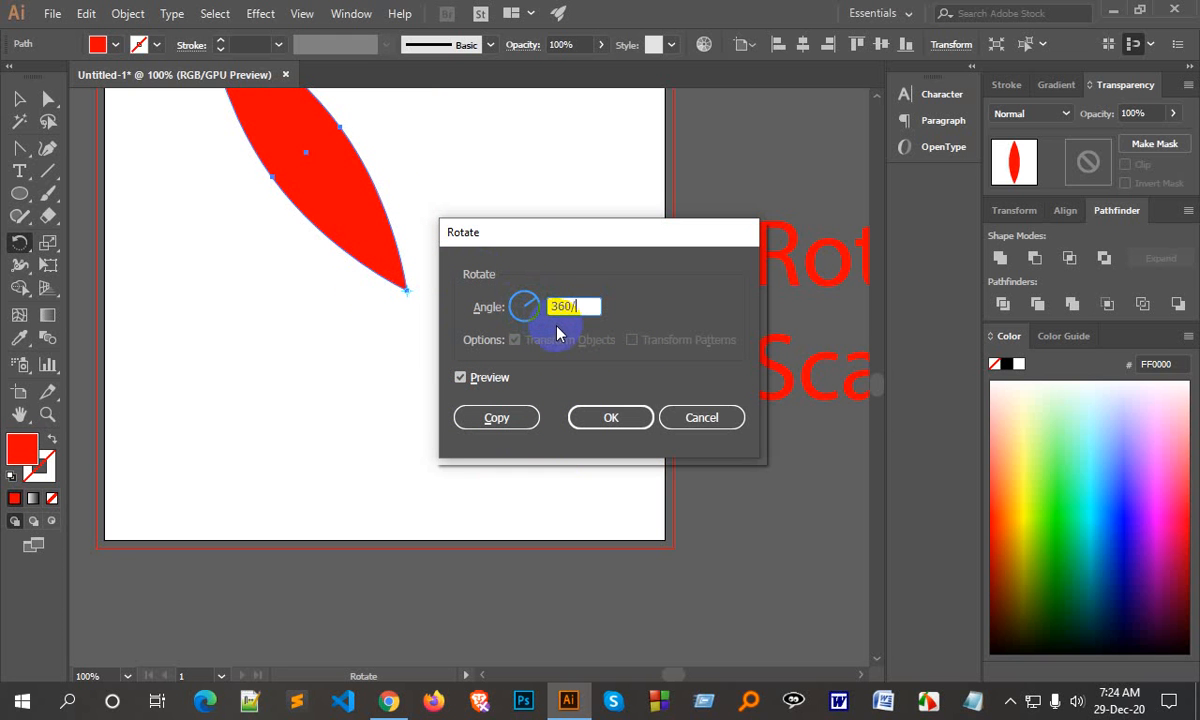
pyautogui.click(517, 420)
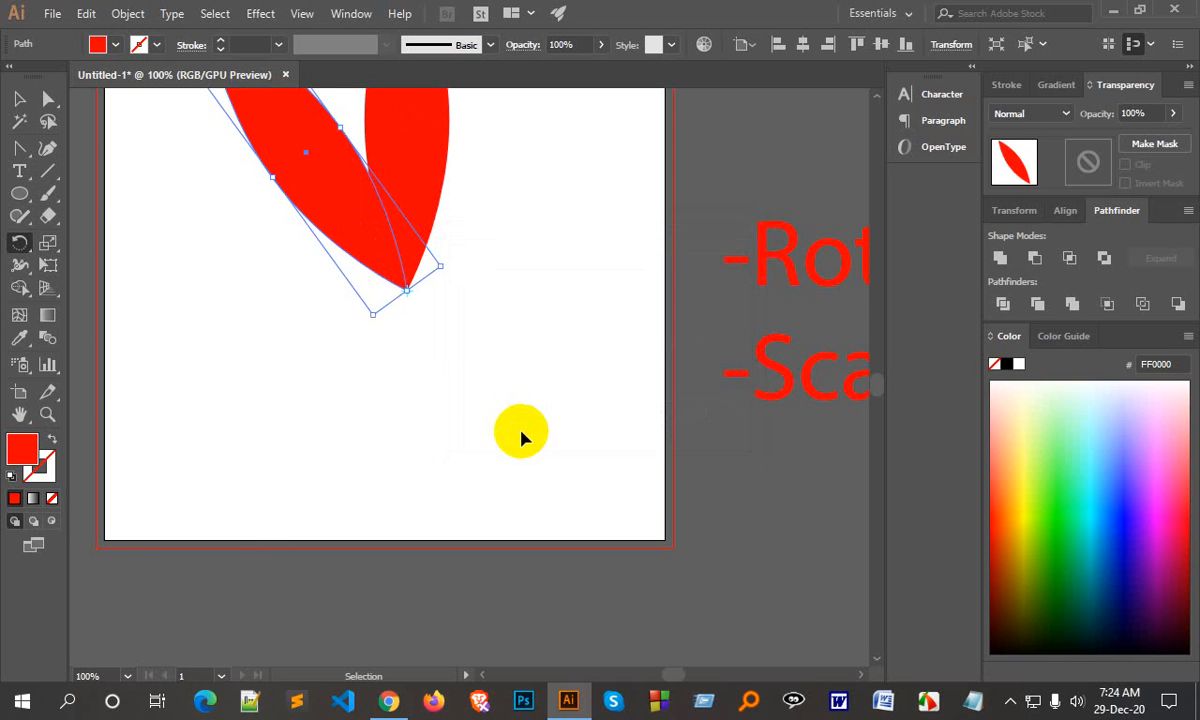
# Step: Repeat the rotated copy eight times around the shared tip to complete the ten-petal flower
pyautogui.hotkey('ctrl', 'd')
pyautogui.hotkey('ctrl', 'd')
pyautogui.hotkey('ctrl', 'd')
pyautogui.hotkey('ctrl', 'd')
pyautogui.hotkey('ctrl', 'd')
pyautogui.hotkey('ctrl', 'd')
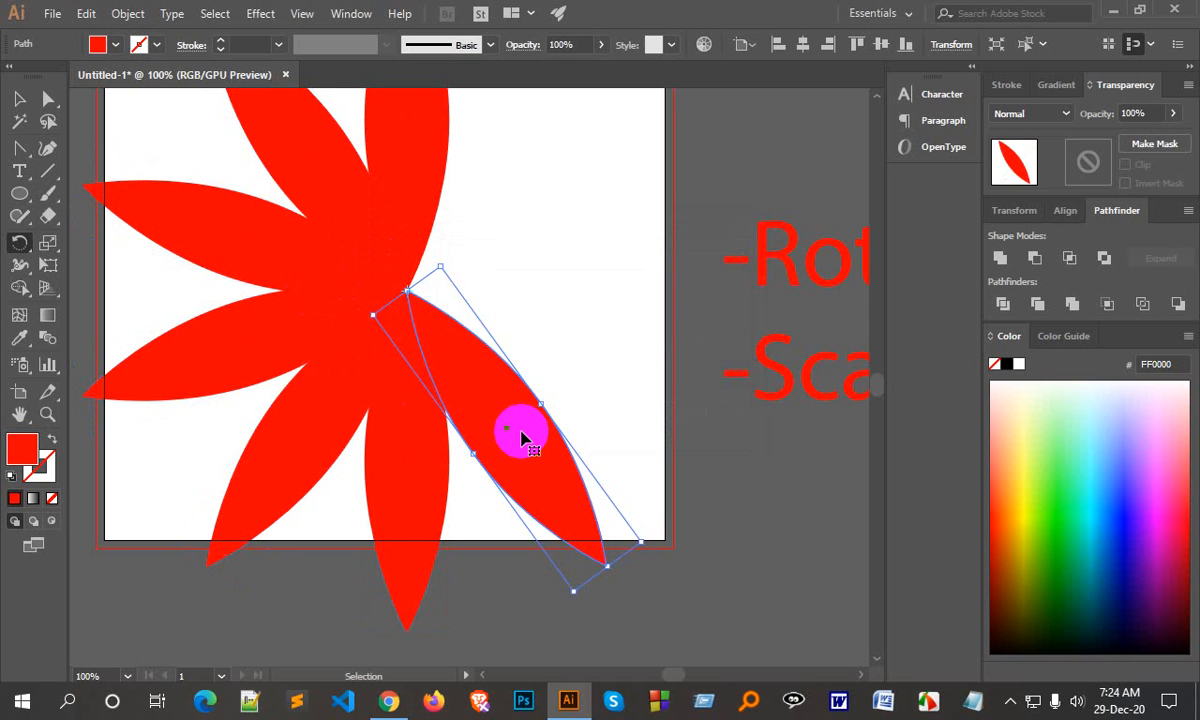
pyautogui.hotkey('ctrl', 'd')
pyautogui.hotkey('ctrl', 'd')
pyautogui.press('r')
pyautogui.scroll(5, 524, 432)
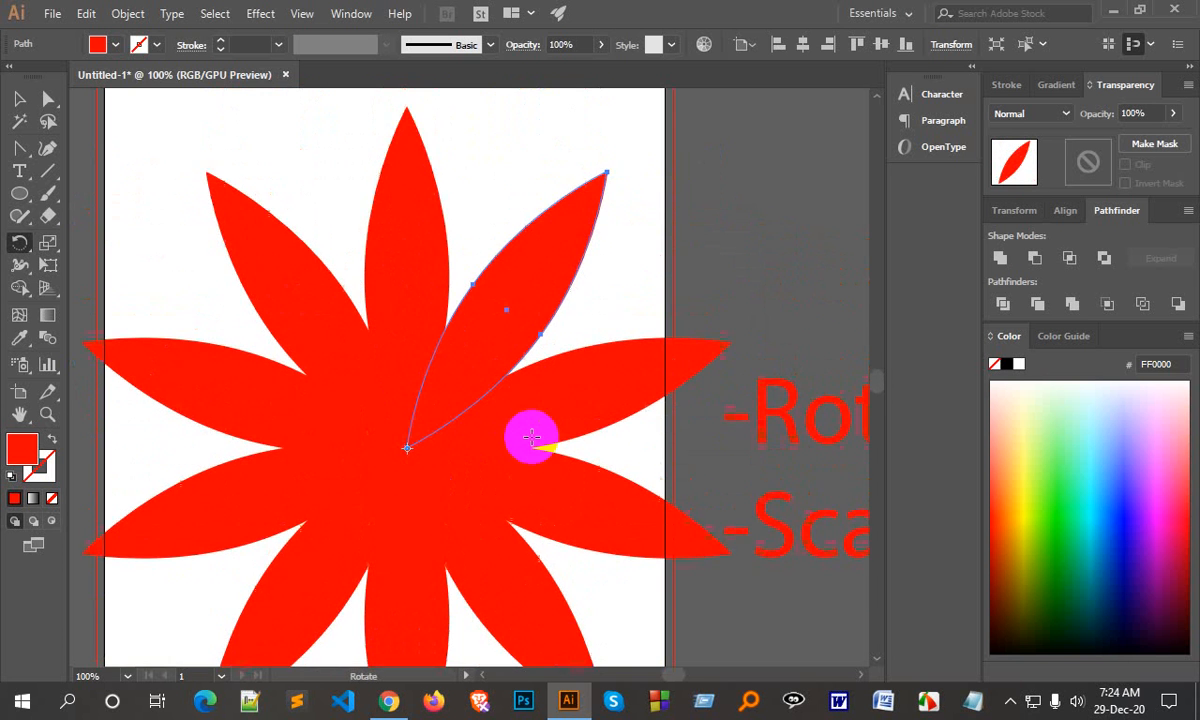
# Step: Select all the flower's petals and delete them from the artboard
pyautogui.click(18, 98)
pyautogui.click(495, 390)
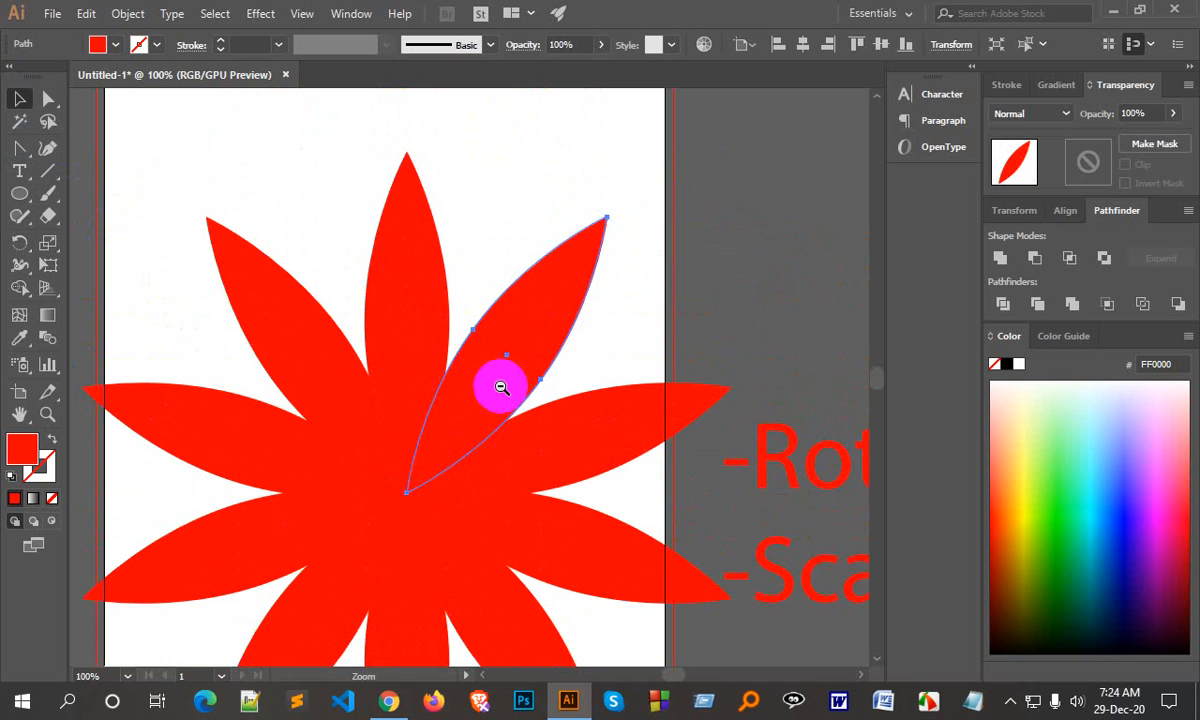
pyautogui.keyDown('ctrl'); pyautogui.keyDown('alt'); pyautogui.click(501, 387); pyautogui.keyUp('alt'); pyautogui.keyUp('ctrl')
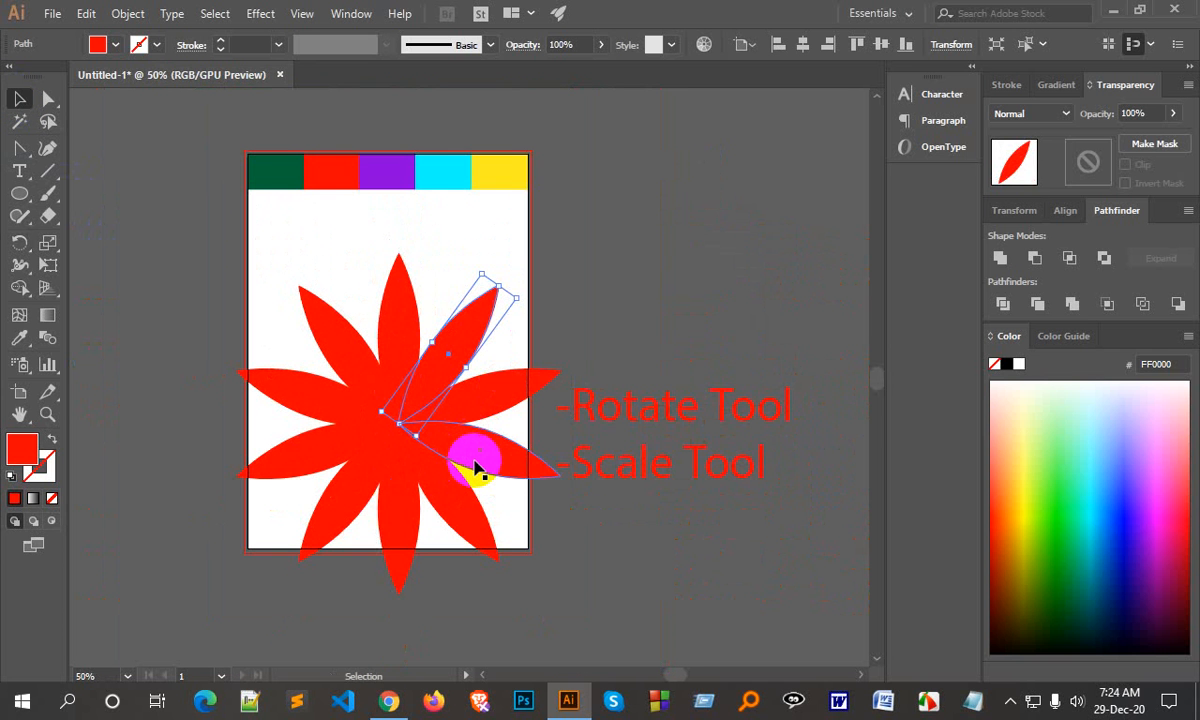
pyautogui.moveTo(521, 601); pyautogui.dragTo(247, 328)
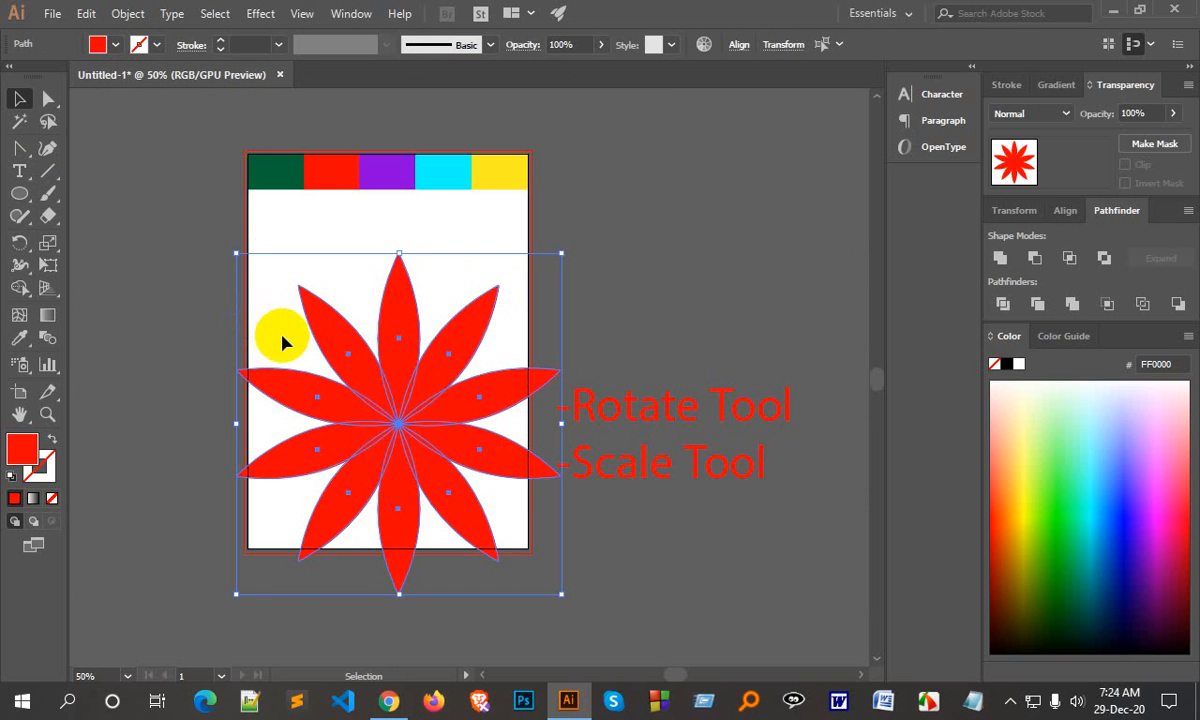
pyautogui.press('Delete')
# Step: Draw a wide red rectangle in the middle of the artboard
pyautogui.moveTo(19, 197); pyautogui.dragTo(64, 193)
pyautogui.moveTo(311, 343); pyautogui.dragTo(455, 441)
pyautogui.keyDown('ctrl'); pyautogui.click(429, 402); pyautogui.keyUp('ctrl')
pyautogui.keyDown('ctrl'); pyautogui.click(430, 401); pyautogui.keyUp('ctrl')
pyautogui.keyDown('ctrl'); pyautogui.click(437, 361); pyautogui.keyUp('ctrl')
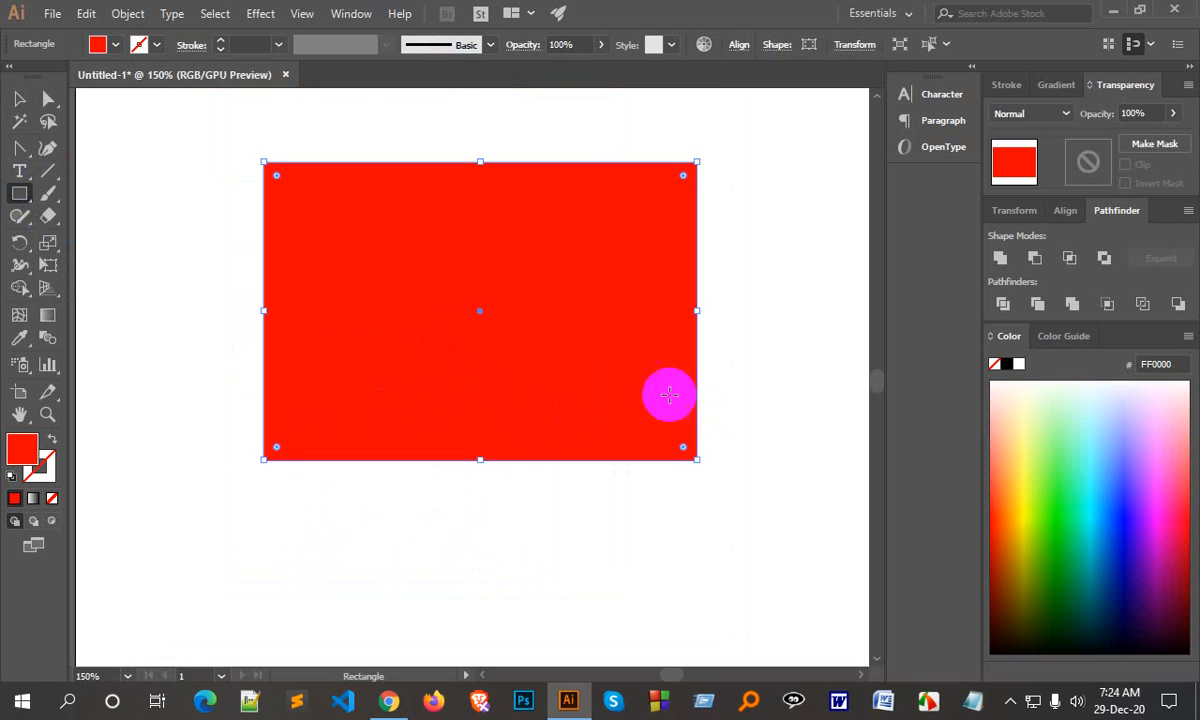
pyautogui.click(20, 98)
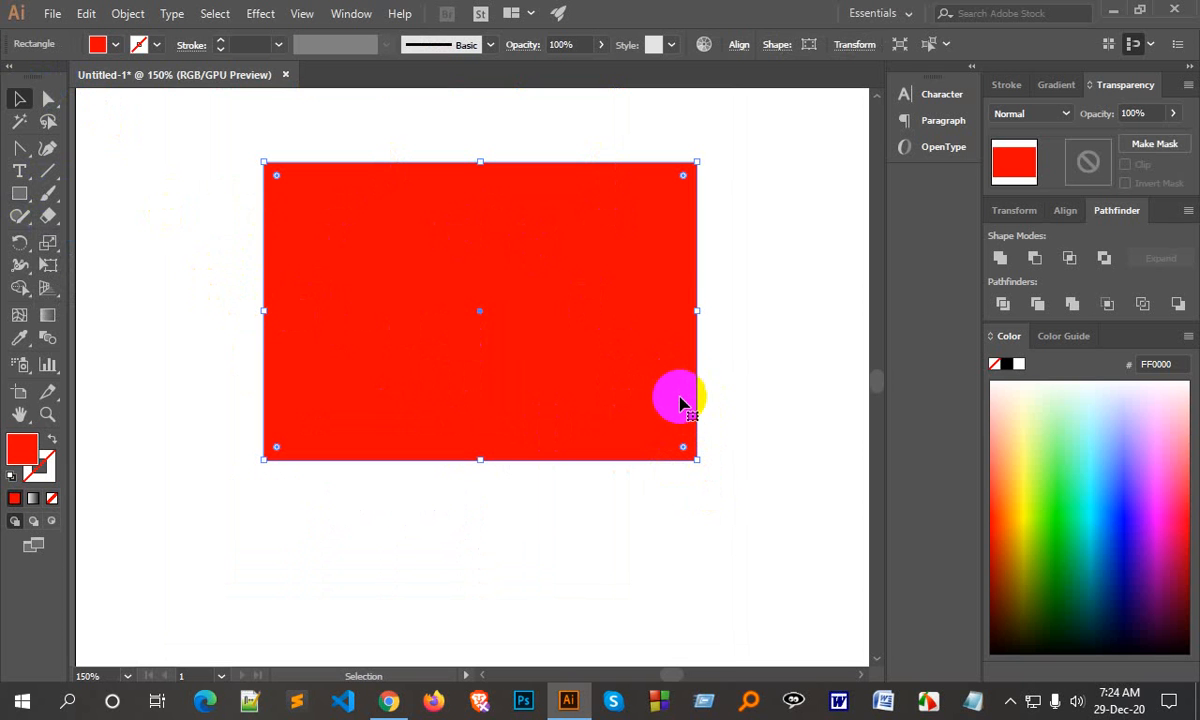
# Step: Create a copy of the red rectangle scaled uniformly to 80% about its center and fill it green (00C900)
pyautogui.click(48, 248)
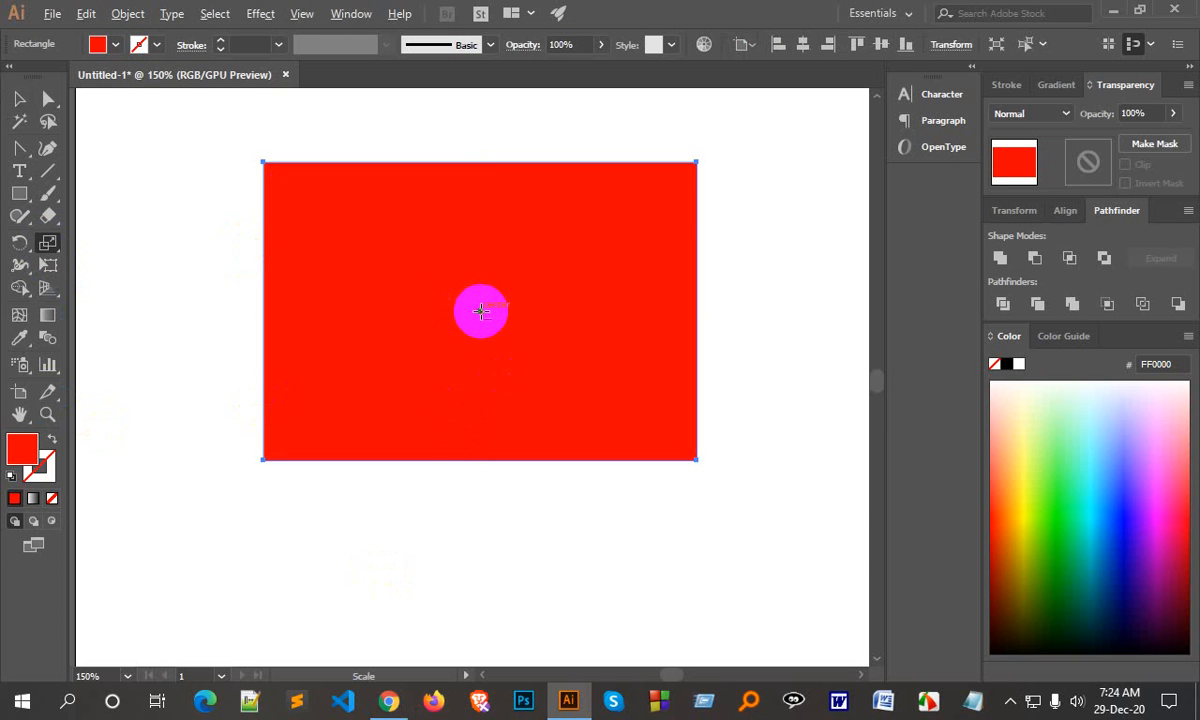
pyautogui.keyDown('alt'); pyautogui.click(480, 311); pyautogui.keyUp('alt')
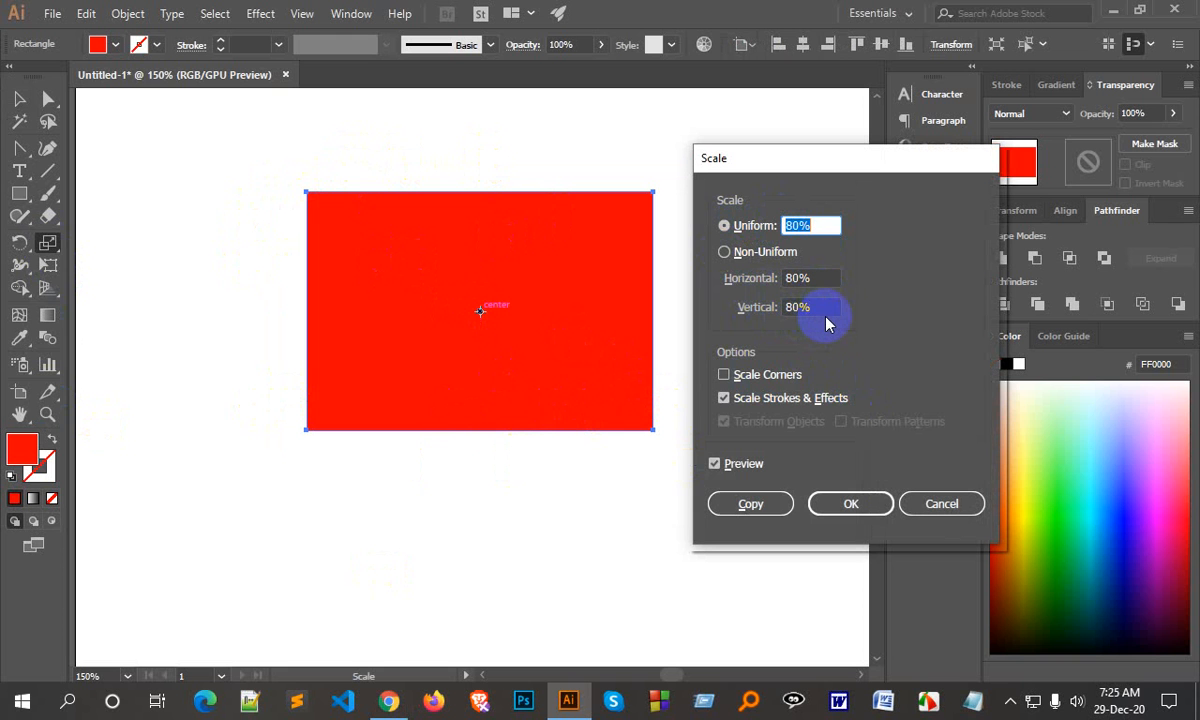
pyautogui.click(786, 510)
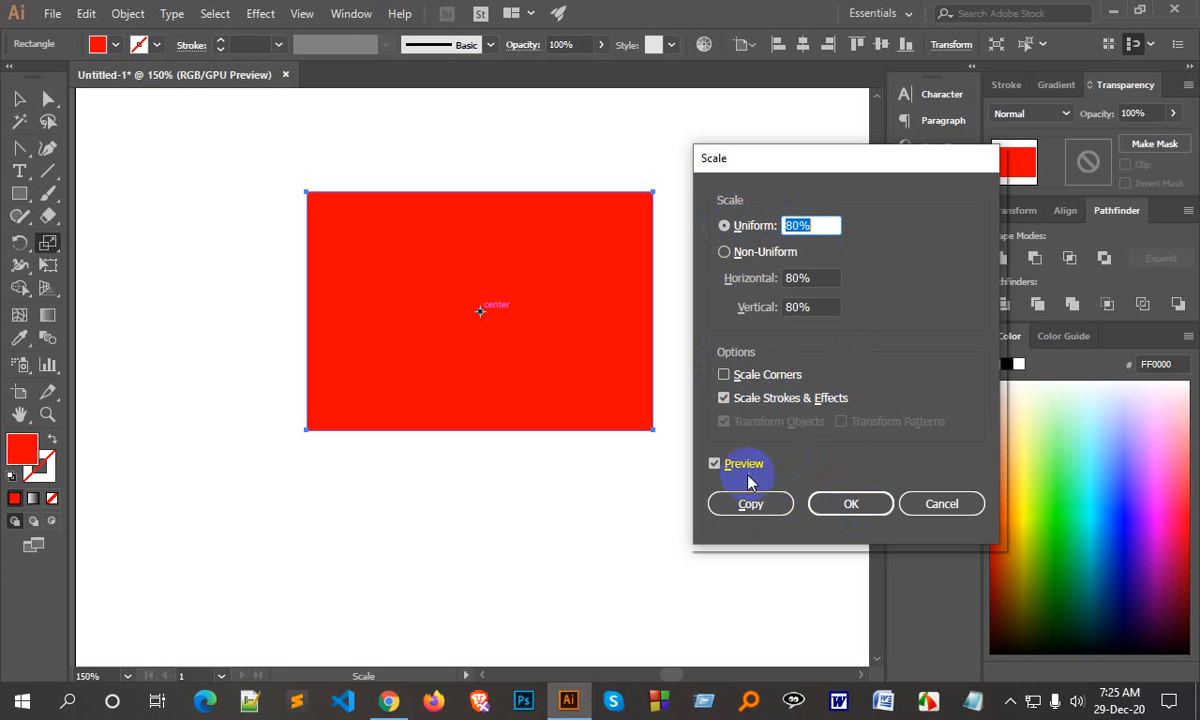
pyautogui.click(818, 505)
pyautogui.click(755, 505)
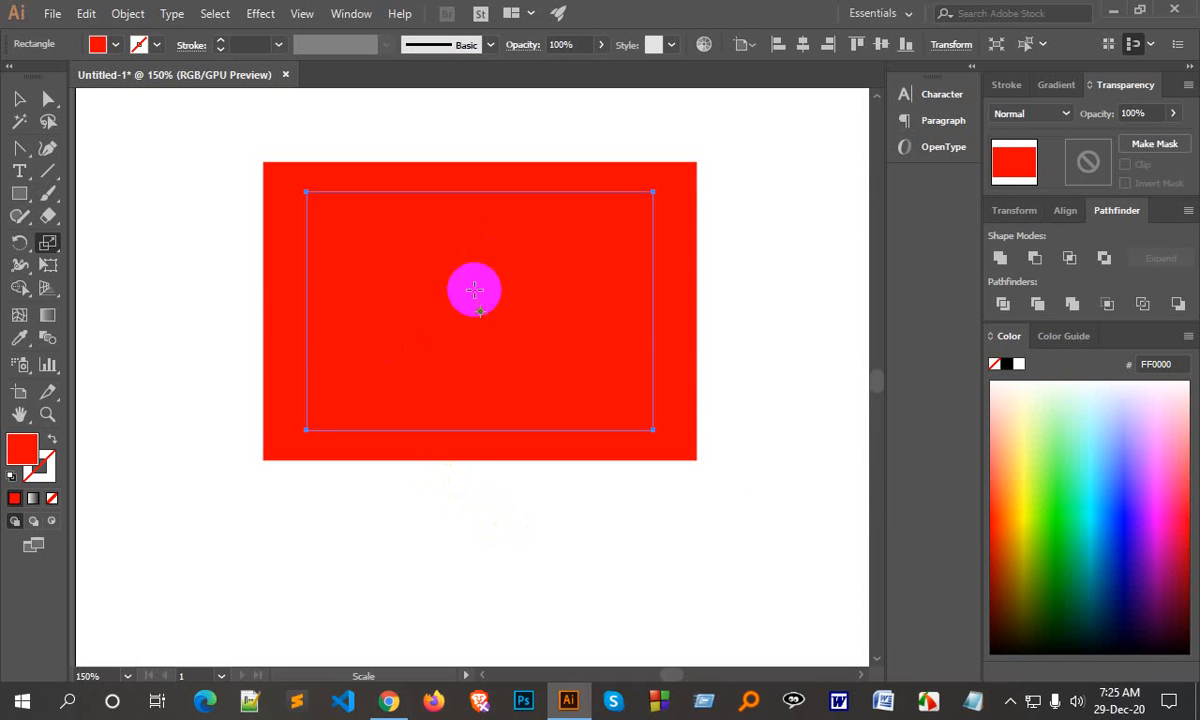
pyautogui.click(1062, 538)
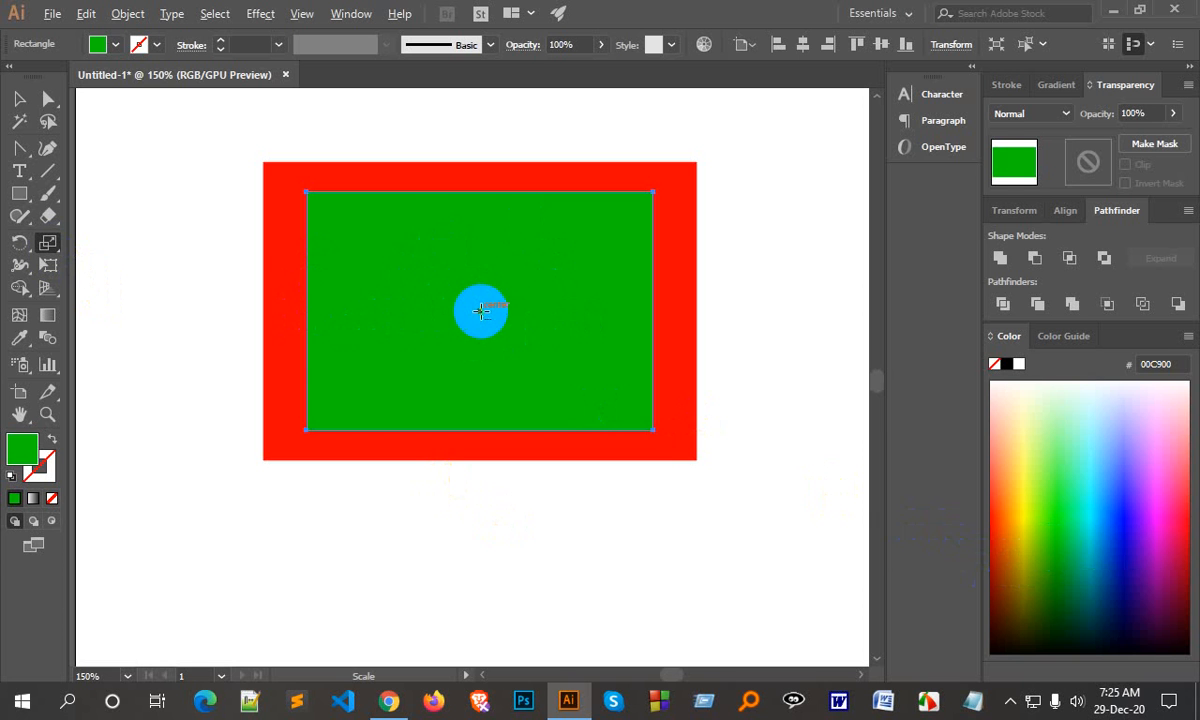
# Step: Create a copy of the green rectangle scaled uniformly to 120% about its center and fill it dark blue (0004AA)
pyautogui.keyDown('alt'); pyautogui.click(481, 311); pyautogui.keyUp('alt')
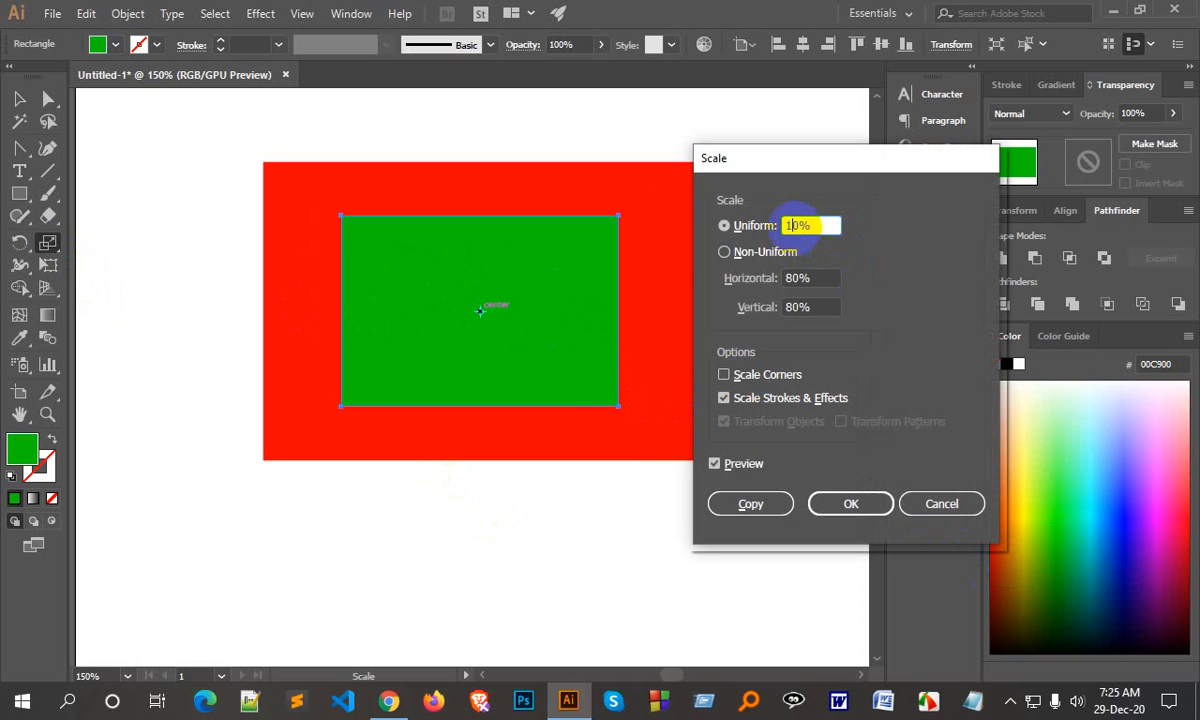
pyautogui.write('2')
pyautogui.click(758, 505)
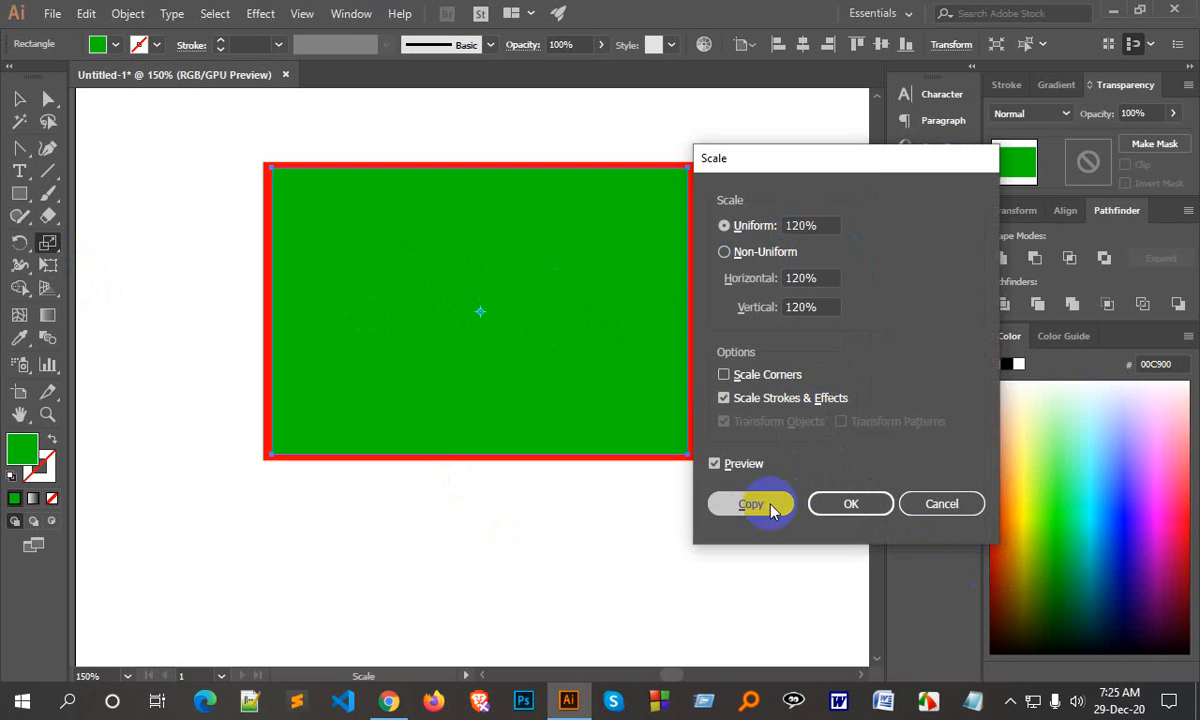
pyautogui.click(1127, 555)
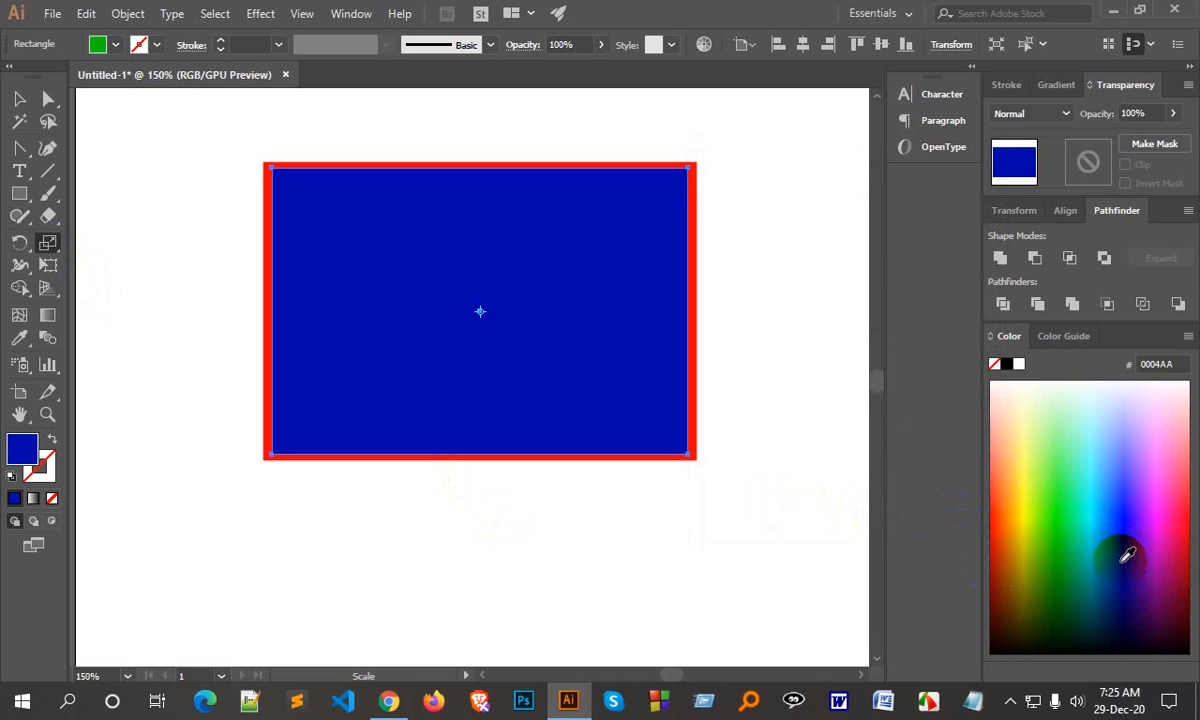
# Step: Send the blue rectangle to the back and enlarge it around its center until it borders the red rectangle, and deselect it
pyautogui.rightClick(549, 296)
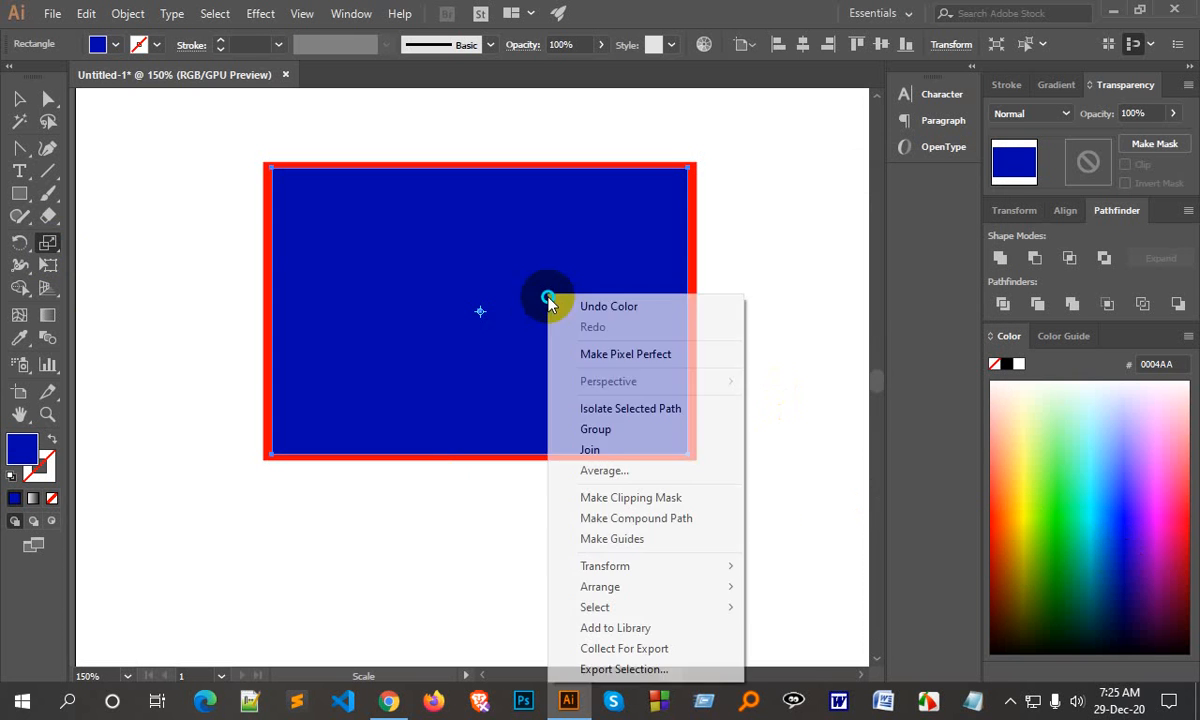
pyautogui.moveTo(580, 587)
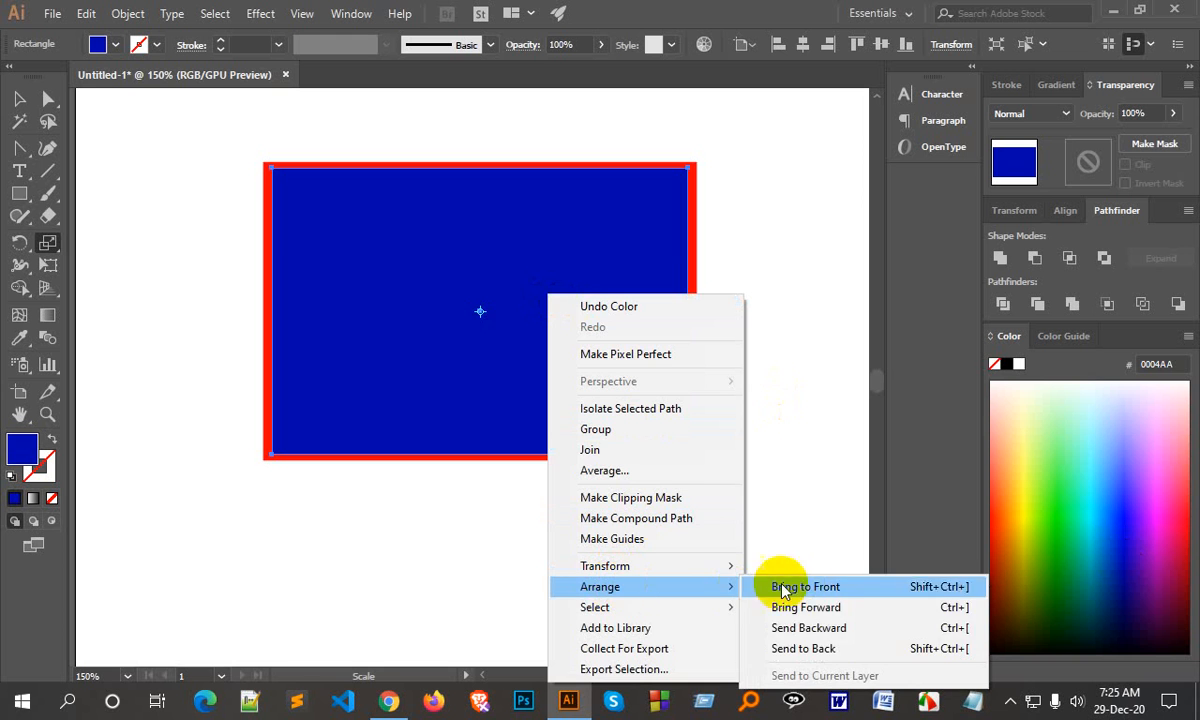
pyautogui.click(803, 648)
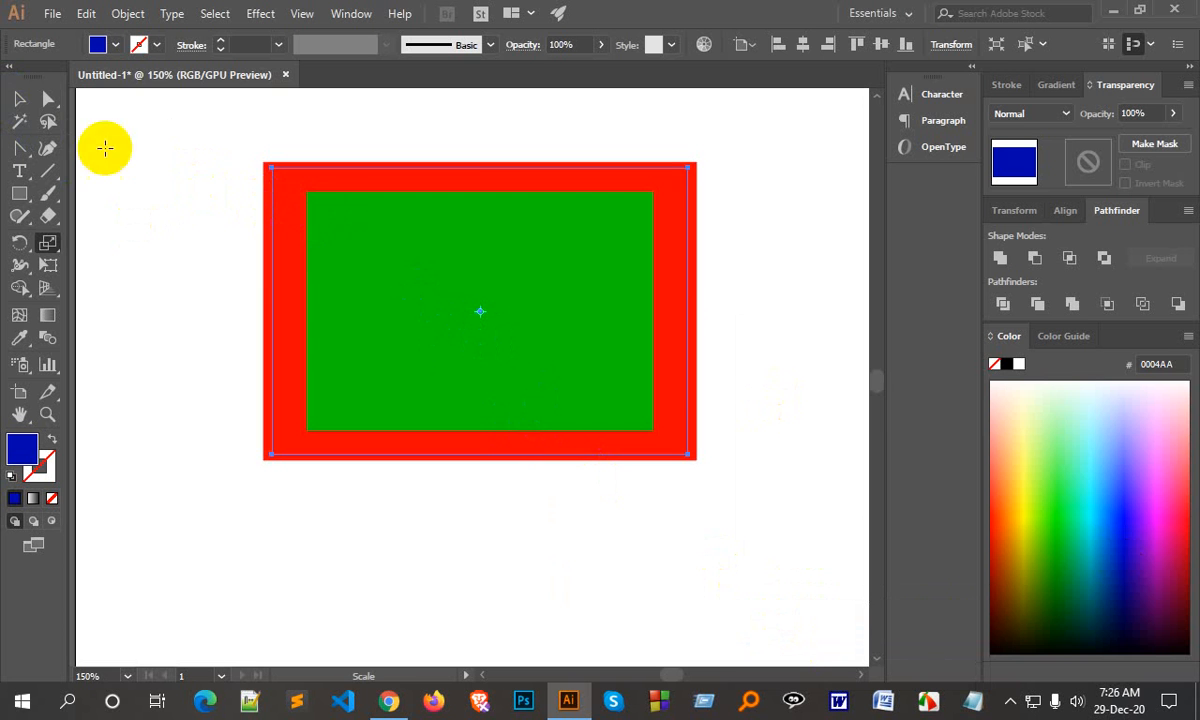
pyautogui.click(19, 98)
pyautogui.moveTo(688, 168); pyautogui.dragTo(720, 145)
pyautogui.click(538, 514)
# Step: Create a copy of the green rectangle scaled uniformly to 200% about its center
pyautogui.click(482, 322)
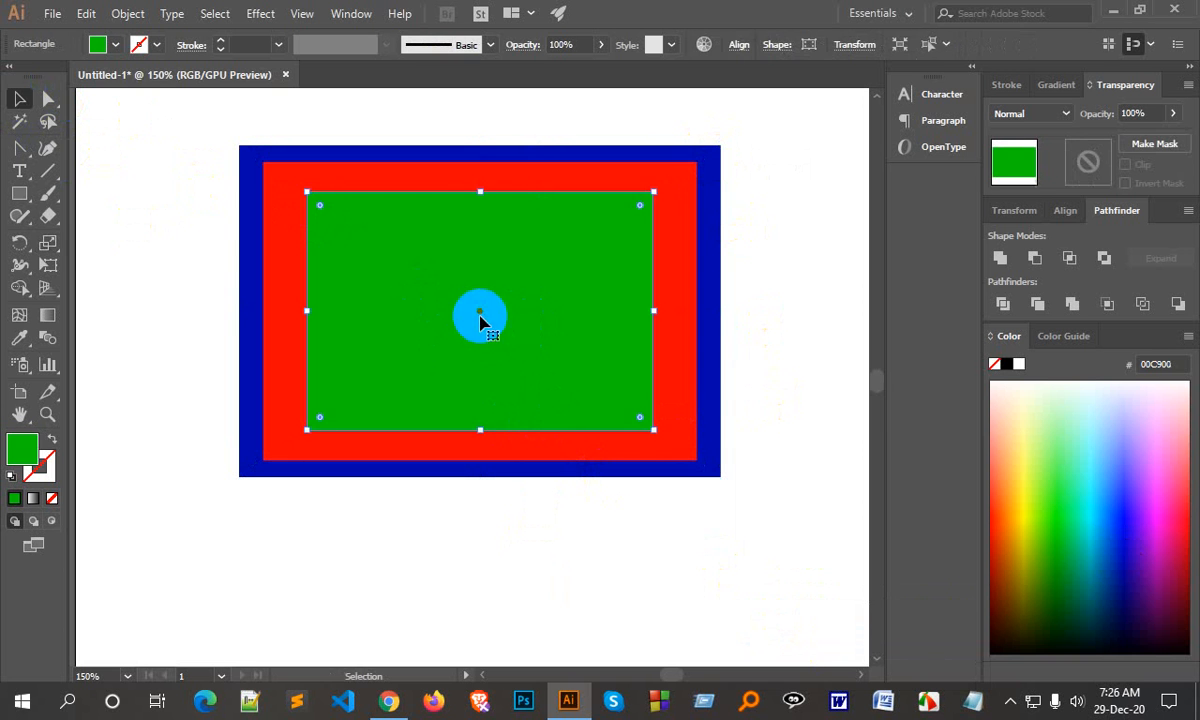
pyautogui.click(47, 242)
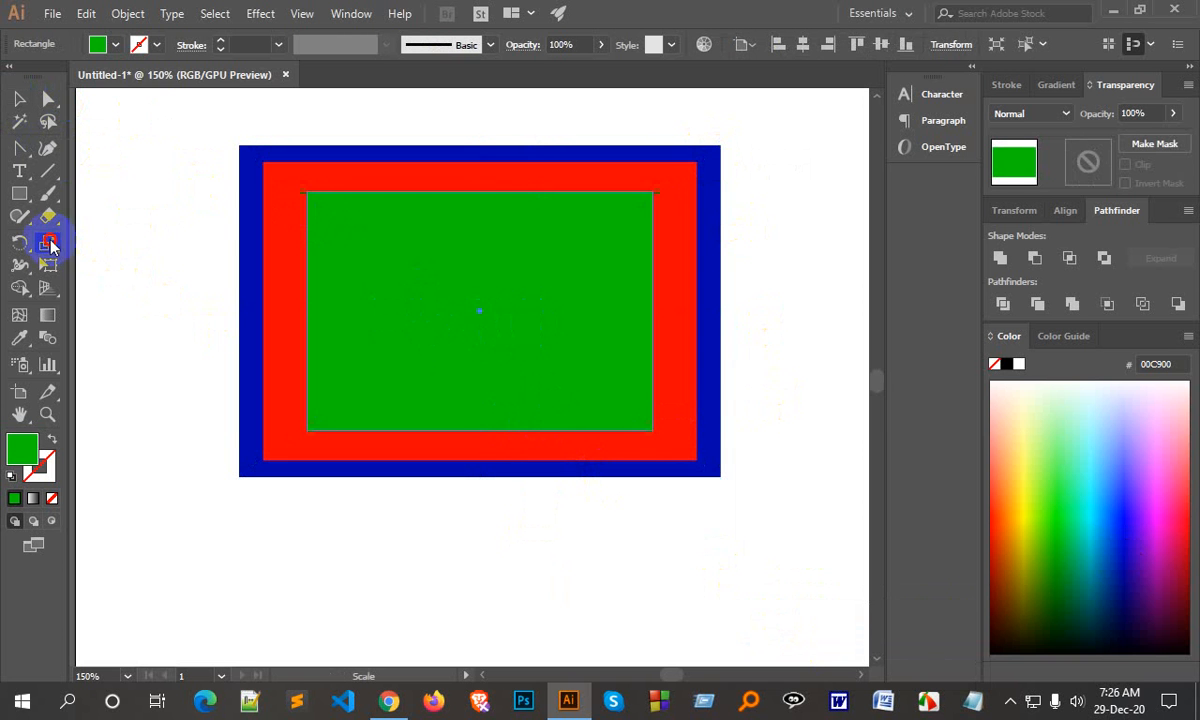
pyautogui.keyDown('alt'); pyautogui.click(481, 312); pyautogui.keyUp('alt')
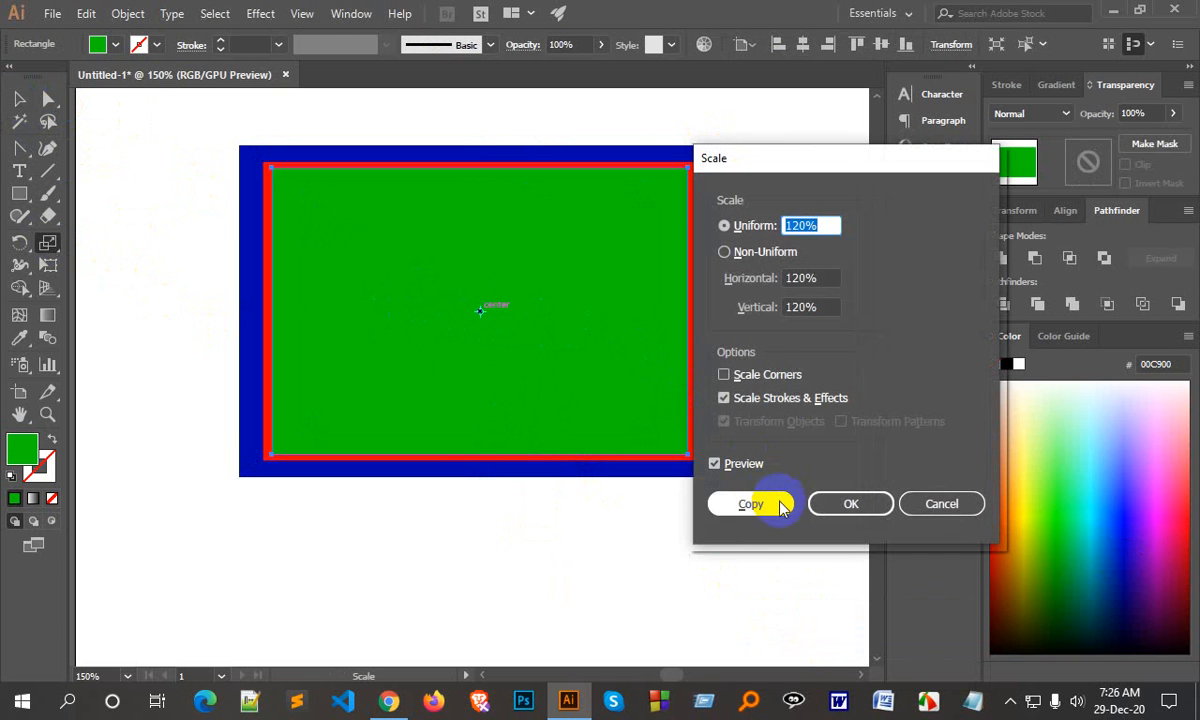
pyautogui.click(801, 224)
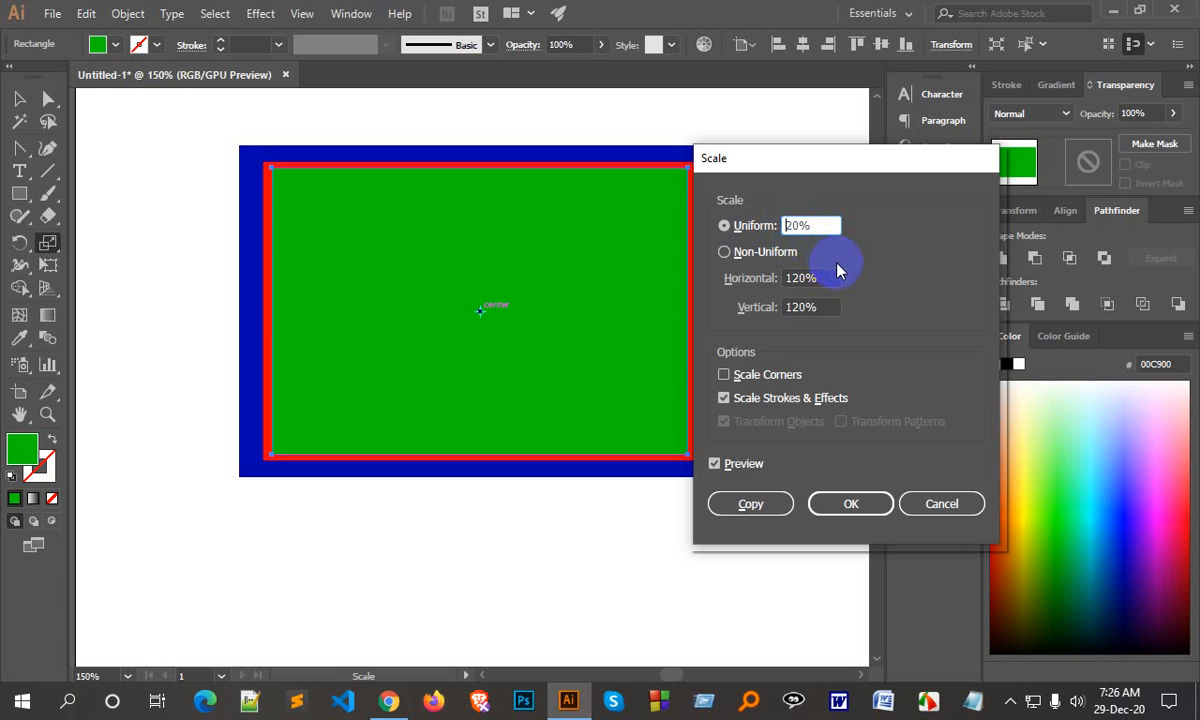
pyautogui.write('20')
pyautogui.click(760, 506)
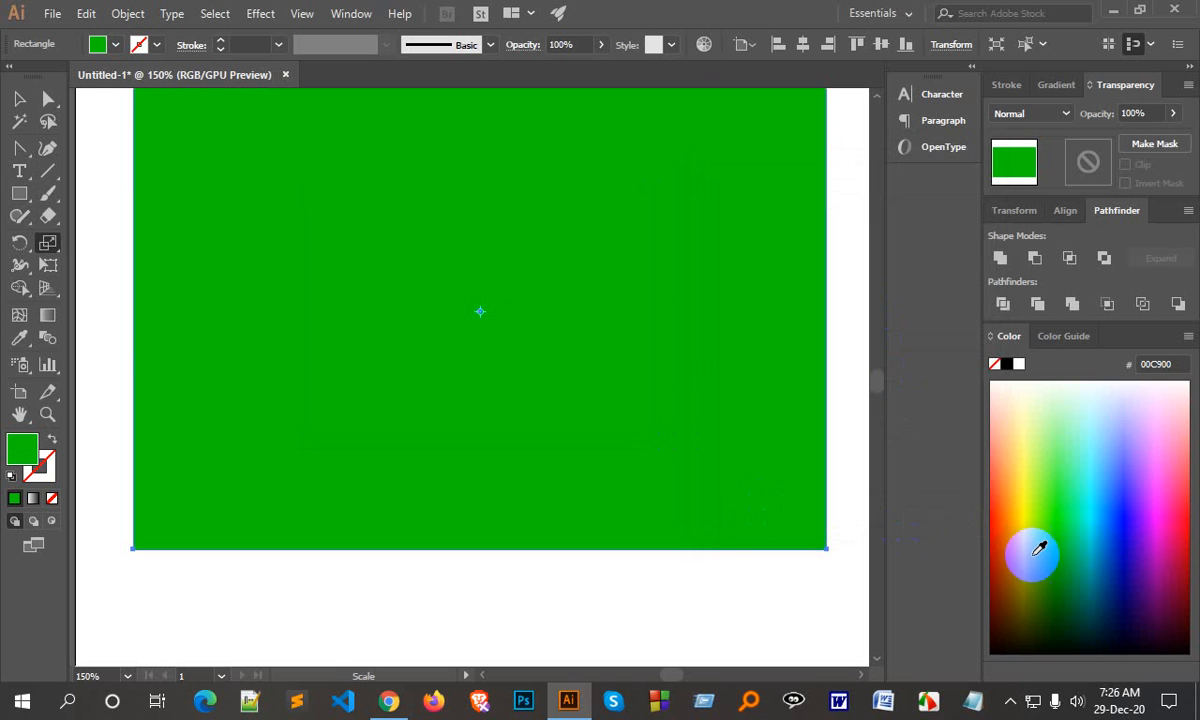
# Step: Fill the 200% copy dark blue (0004A1) and send it behind the other rectangles
pyautogui.click(1127, 560)
pyautogui.rightClick(543, 297)
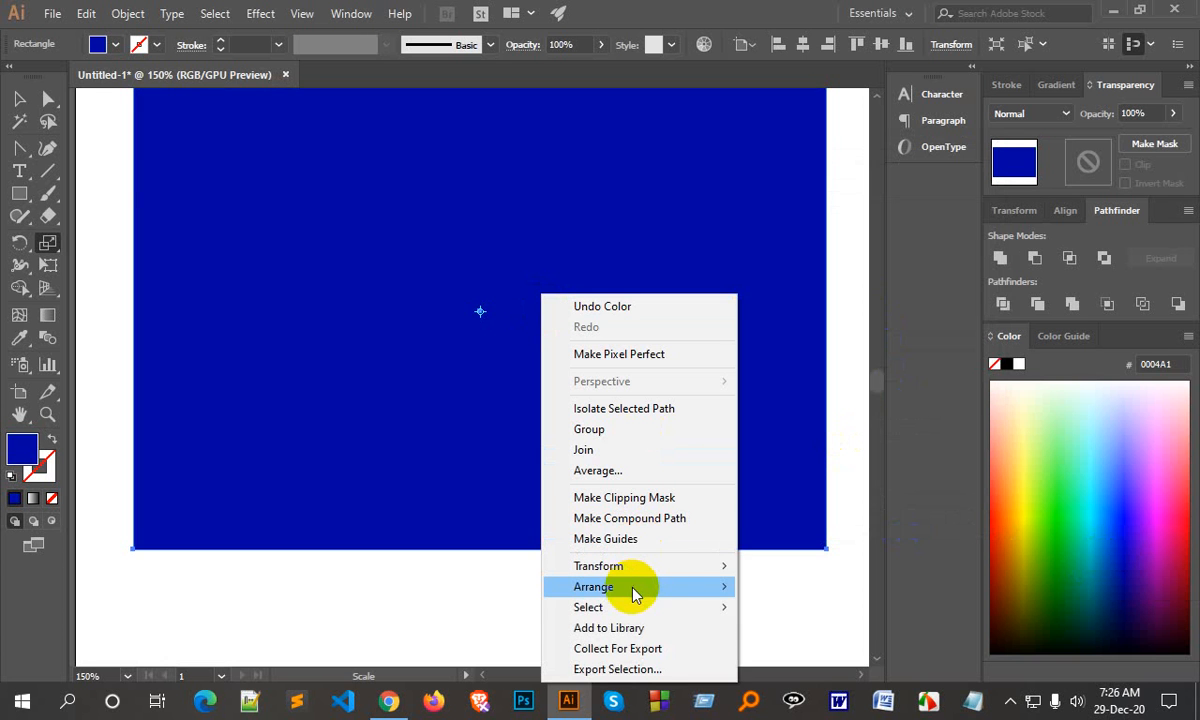
pyautogui.moveTo(630, 587)
pyautogui.click(815, 648)
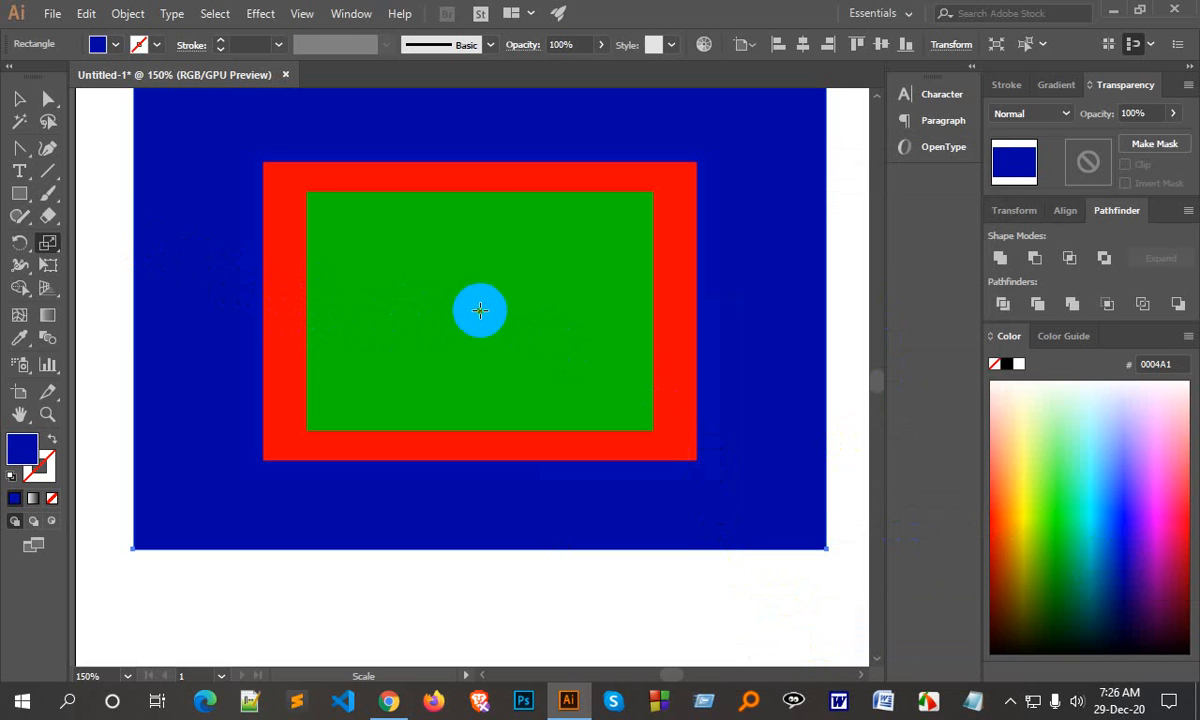
# Step: Create a non-uniformly scaled copy of the large blue rectangle about its center, at 80% horizontal and 50% vertical
pyautogui.keyDown('alt'); pyautogui.click(479, 311); pyautogui.keyUp('alt')
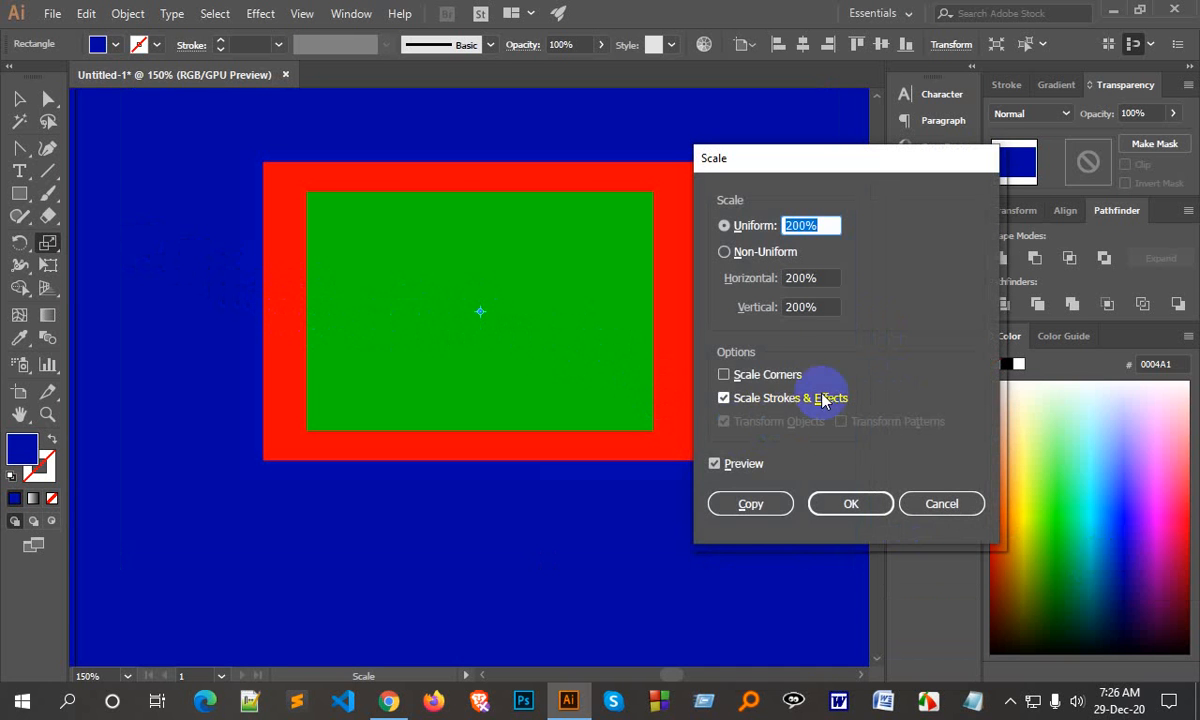
pyautogui.click(733, 257)
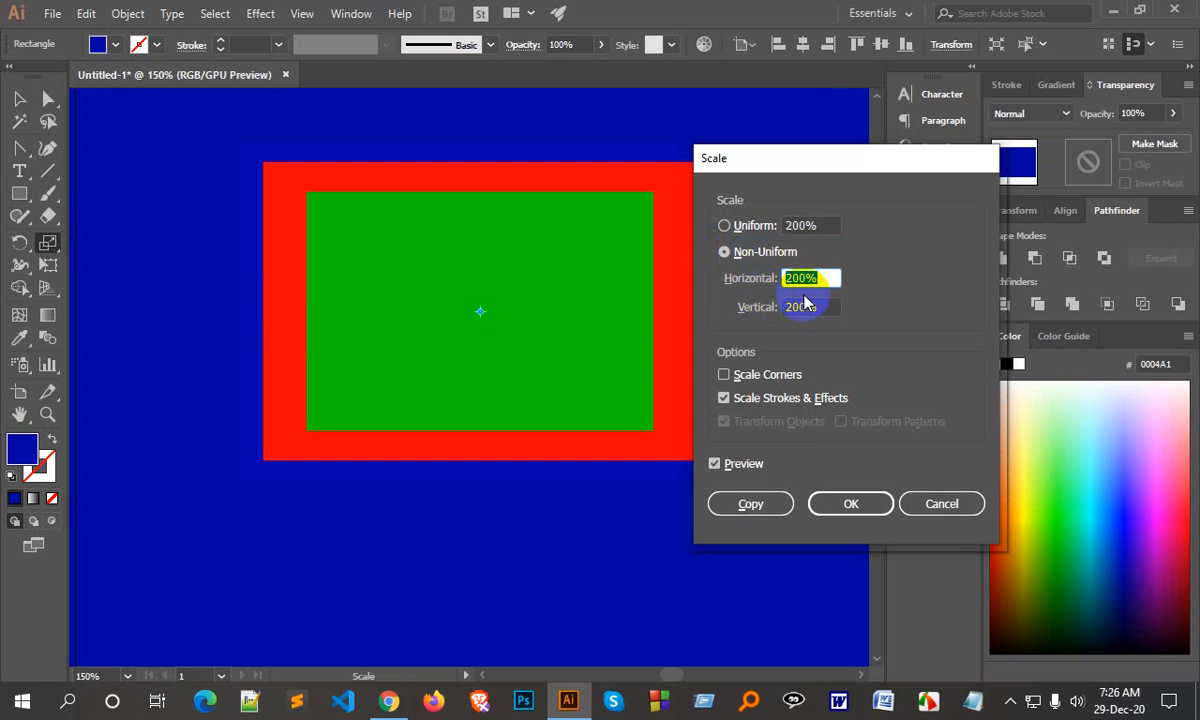
pyautogui.moveTo(801, 279); pyautogui.dragTo(768, 279)
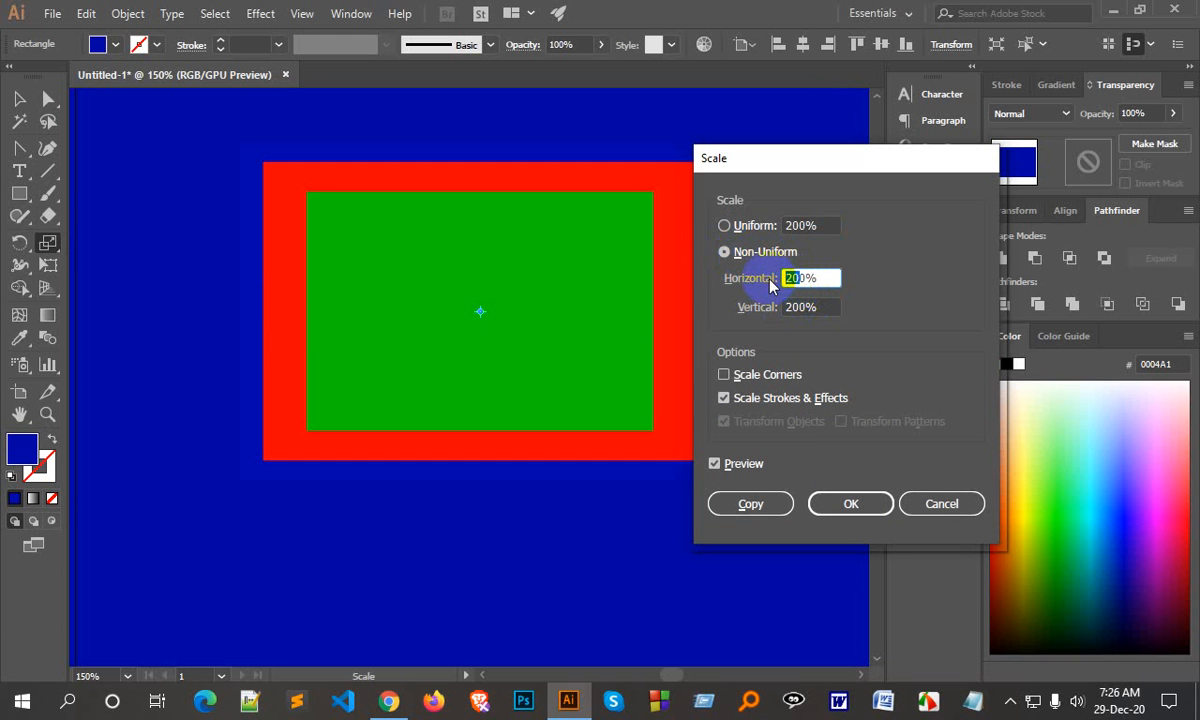
pyautogui.write('8')
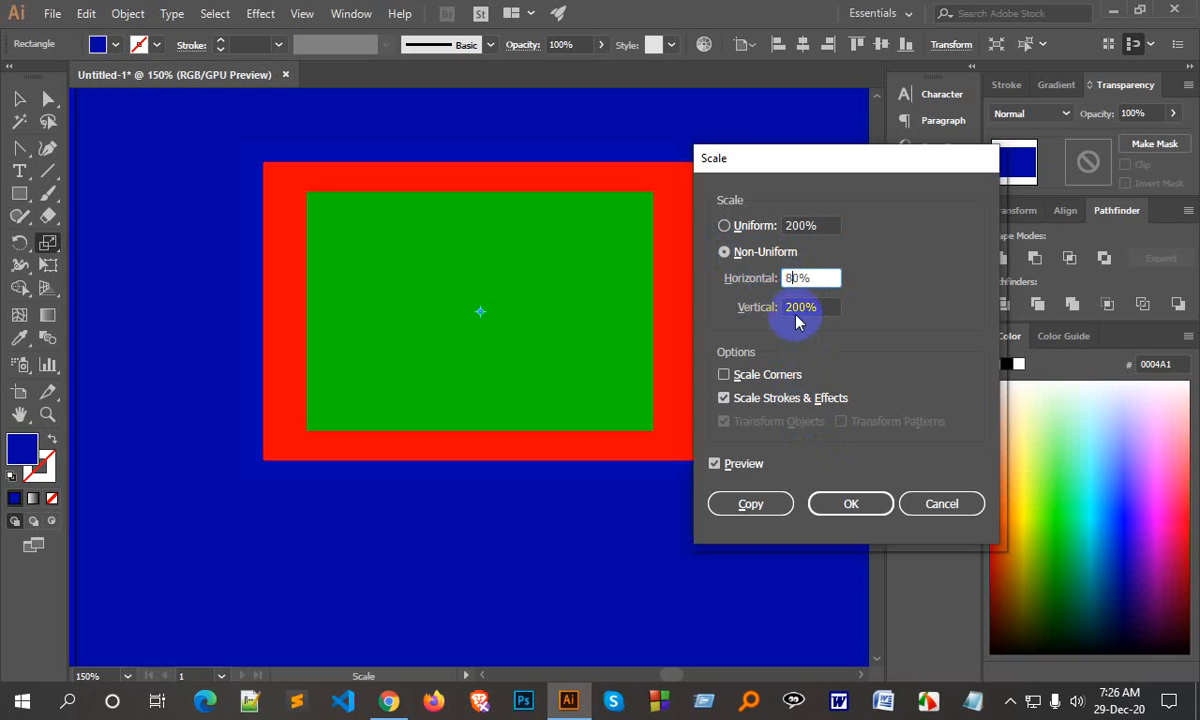
pyautogui.moveTo(808, 307); pyautogui.dragTo(758, 305)
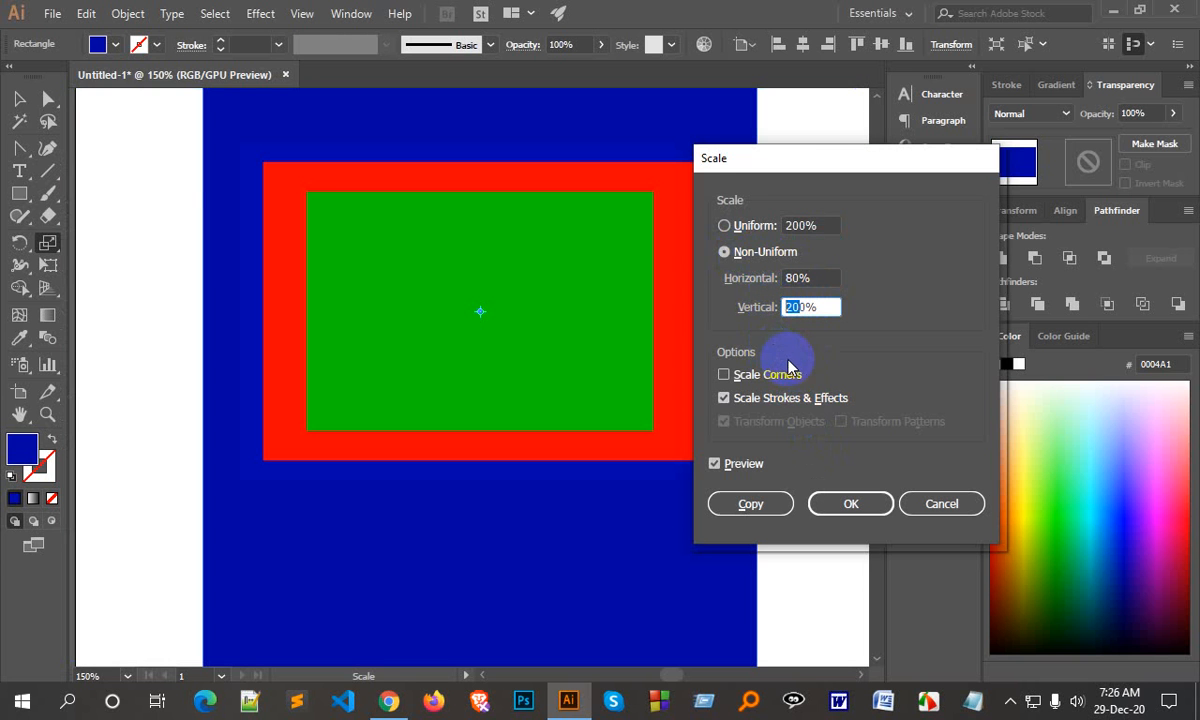
pyautogui.click(770, 503)
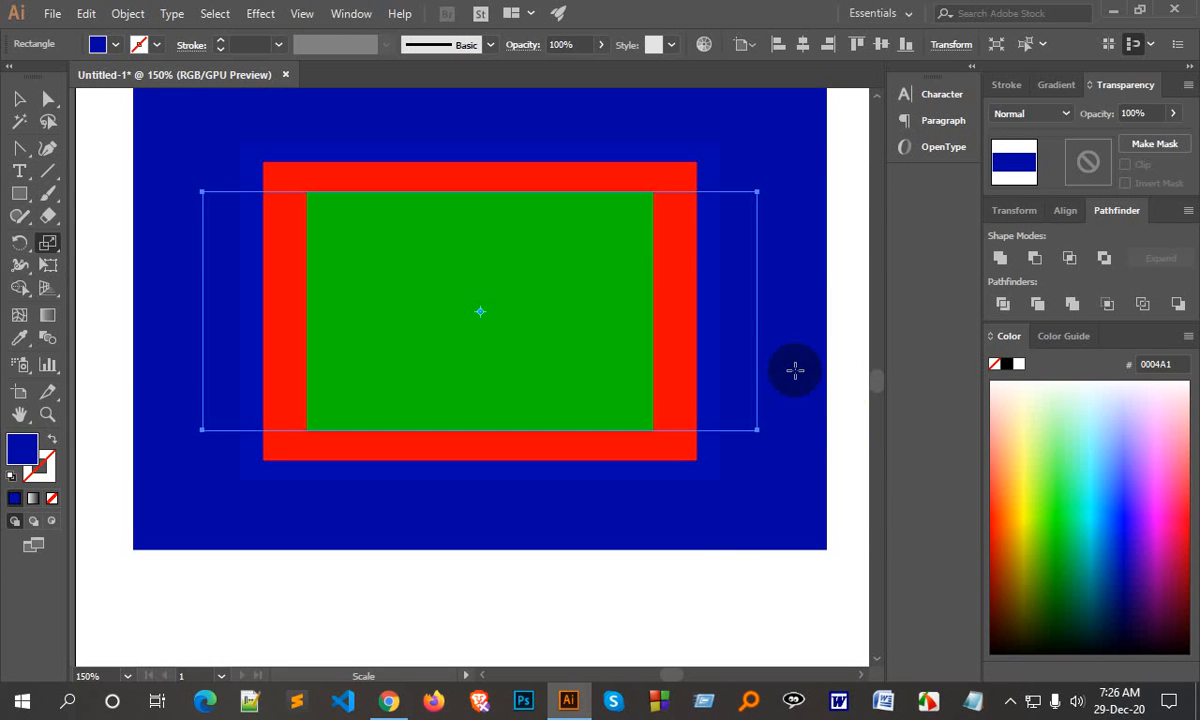
# Step: Fill the non-uniformly scaled rectangle copy bright green (00E40C)
pyautogui.press('v')
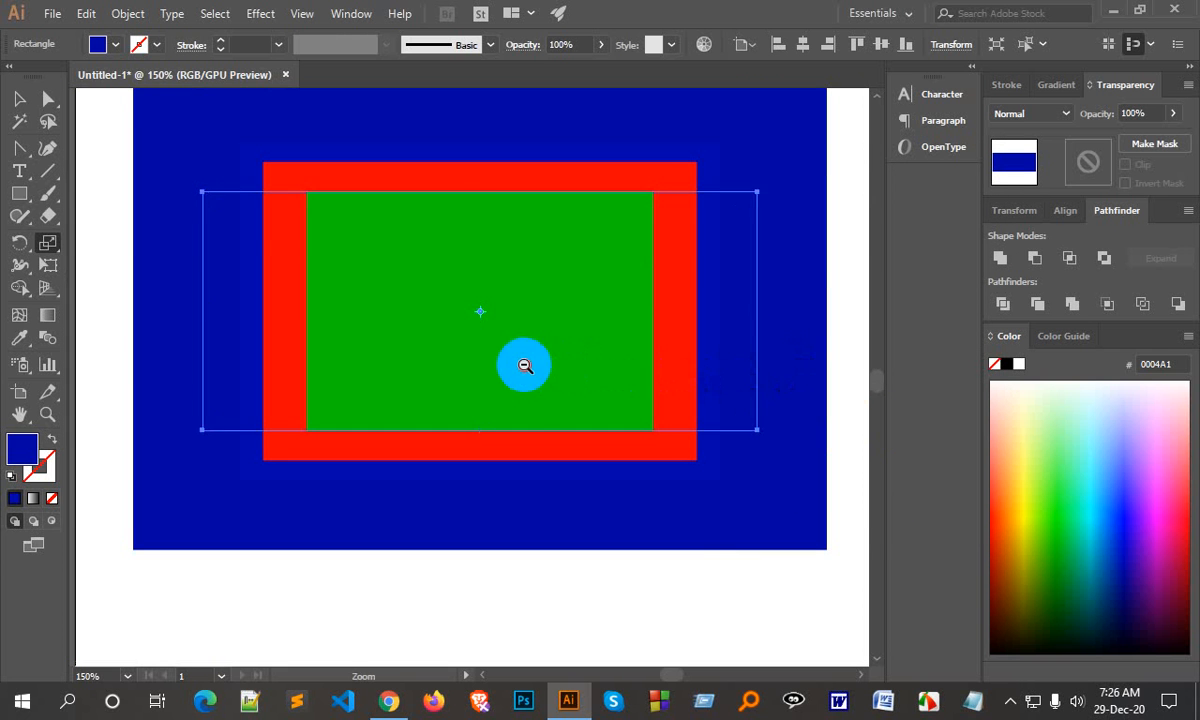
pyautogui.keyDown('alt'); pyautogui.click(525, 366); pyautogui.keyUp('alt')
pyautogui.click(19, 99)
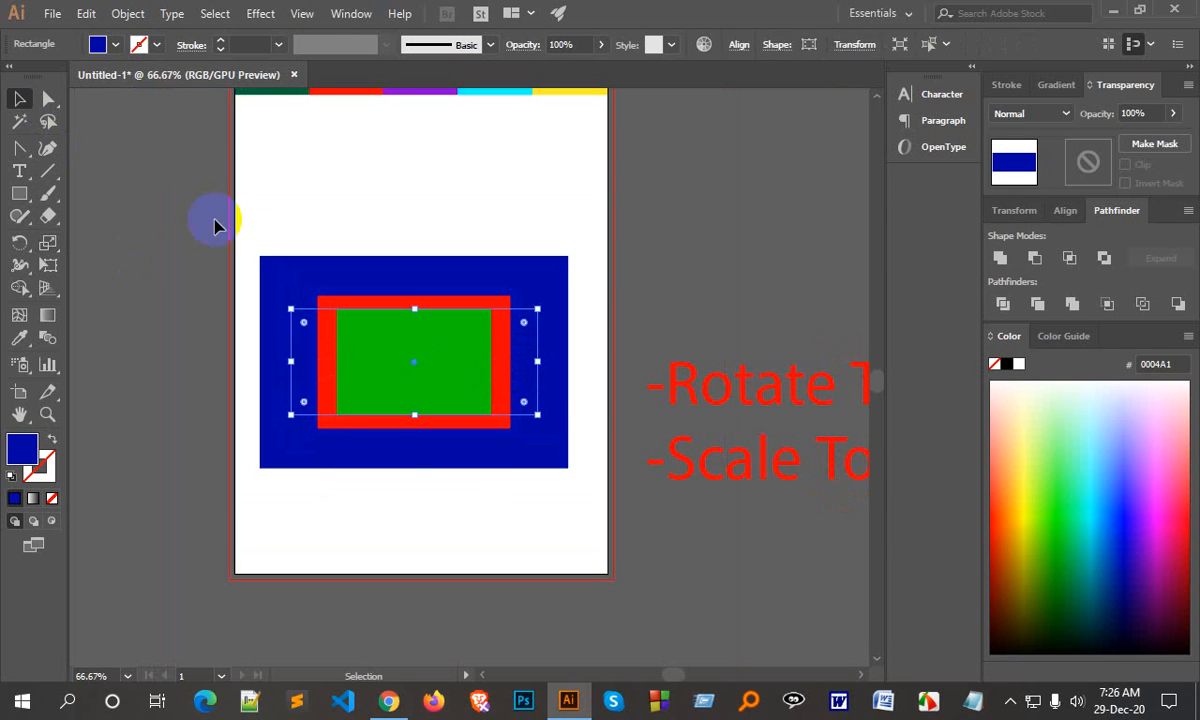
pyautogui.click(392, 515)
pyautogui.click(535, 375)
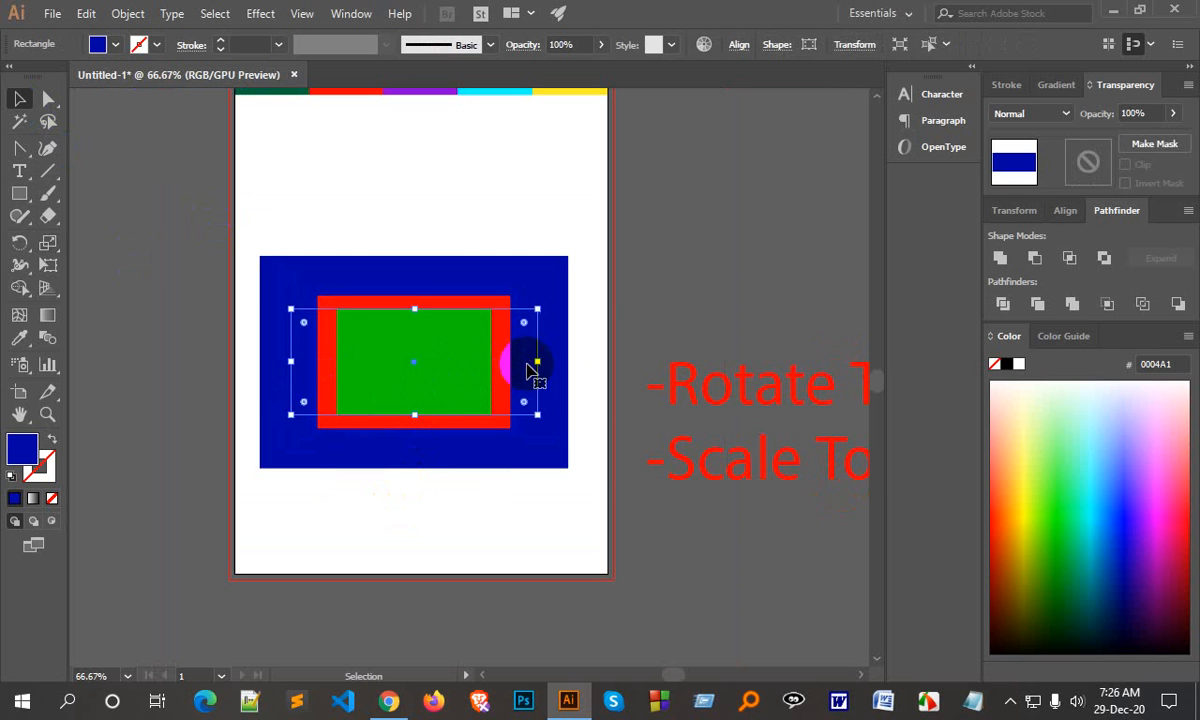
pyautogui.click(1060, 527)
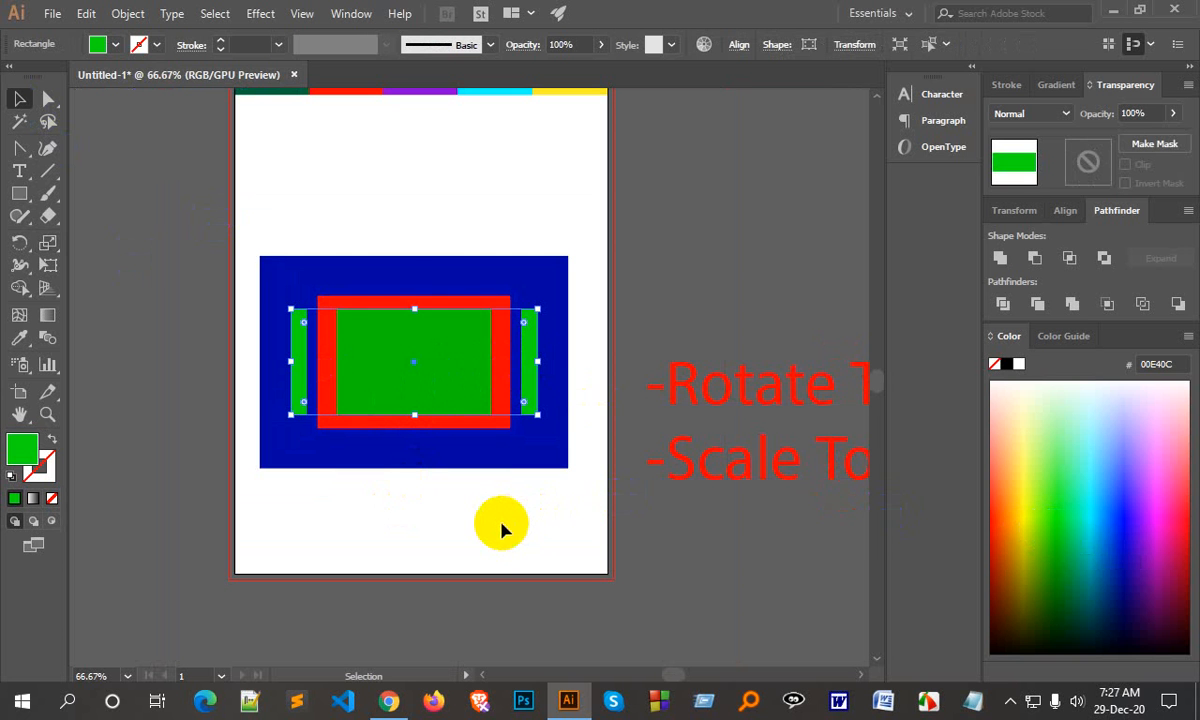
# Step: Delete all the rectangles and draw a green circle in the middle of the artboard with the Ellipse tool
pyautogui.moveTo(501, 524); pyautogui.dragTo(264, 206)
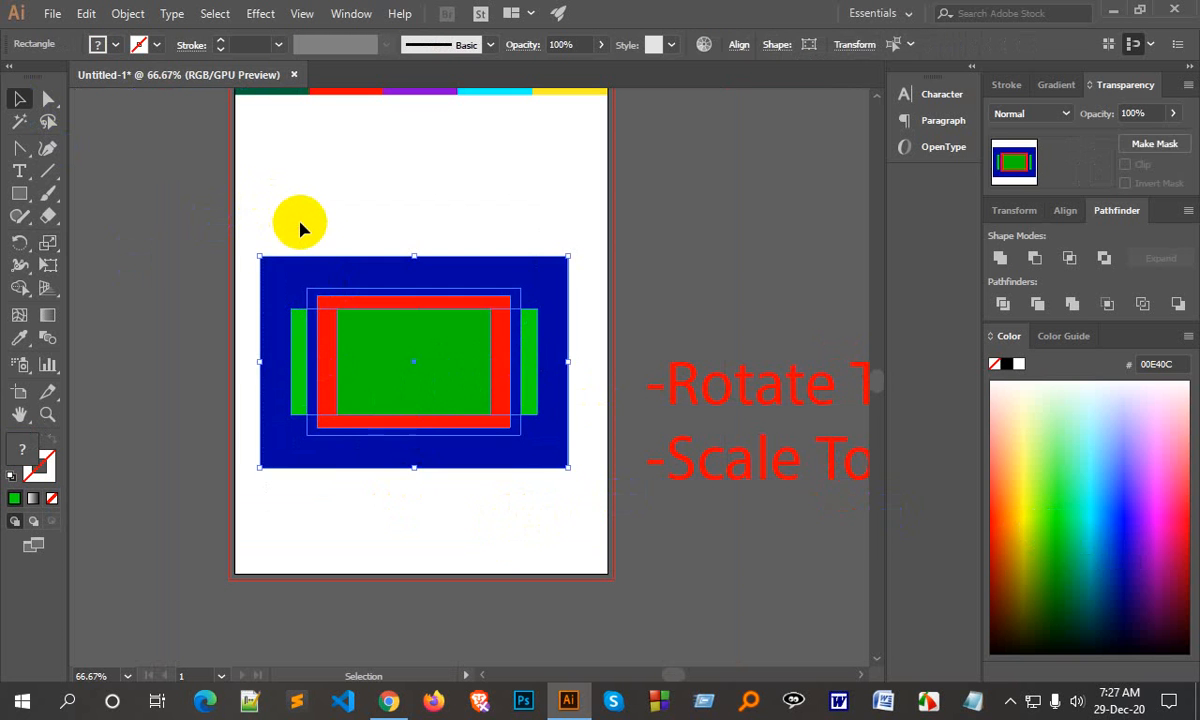
pyautogui.press('Delete')
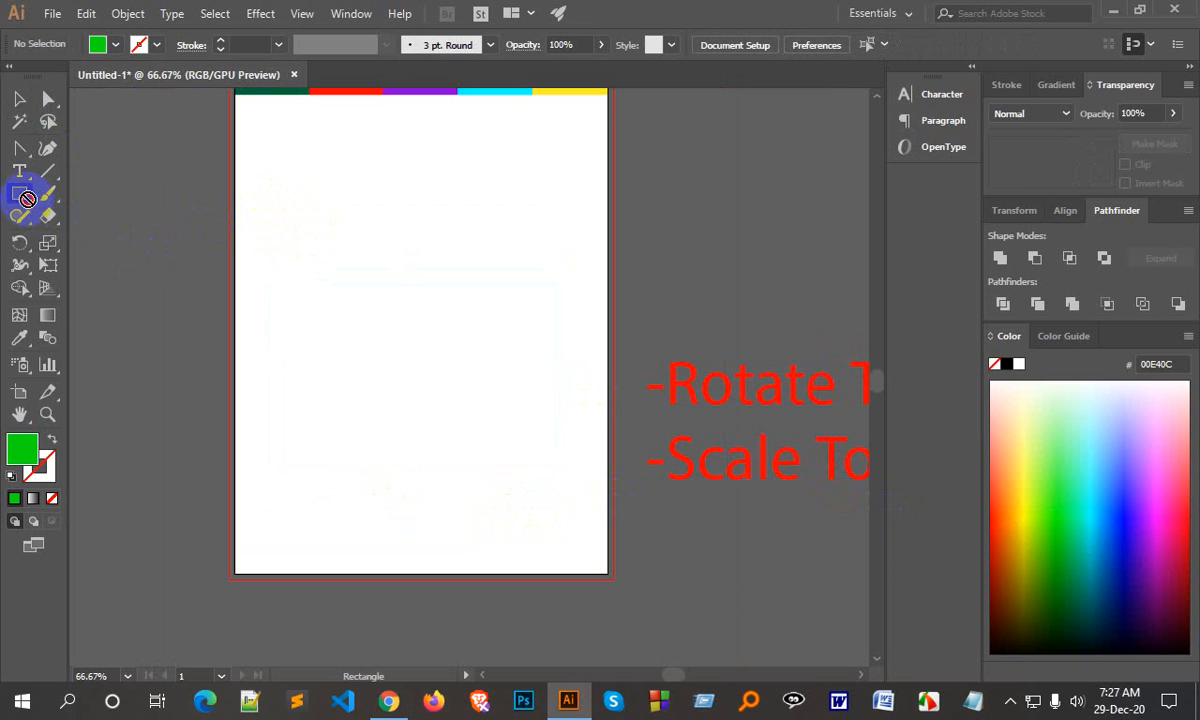
pyautogui.moveTo(20, 193); pyautogui.dragTo(107, 243)
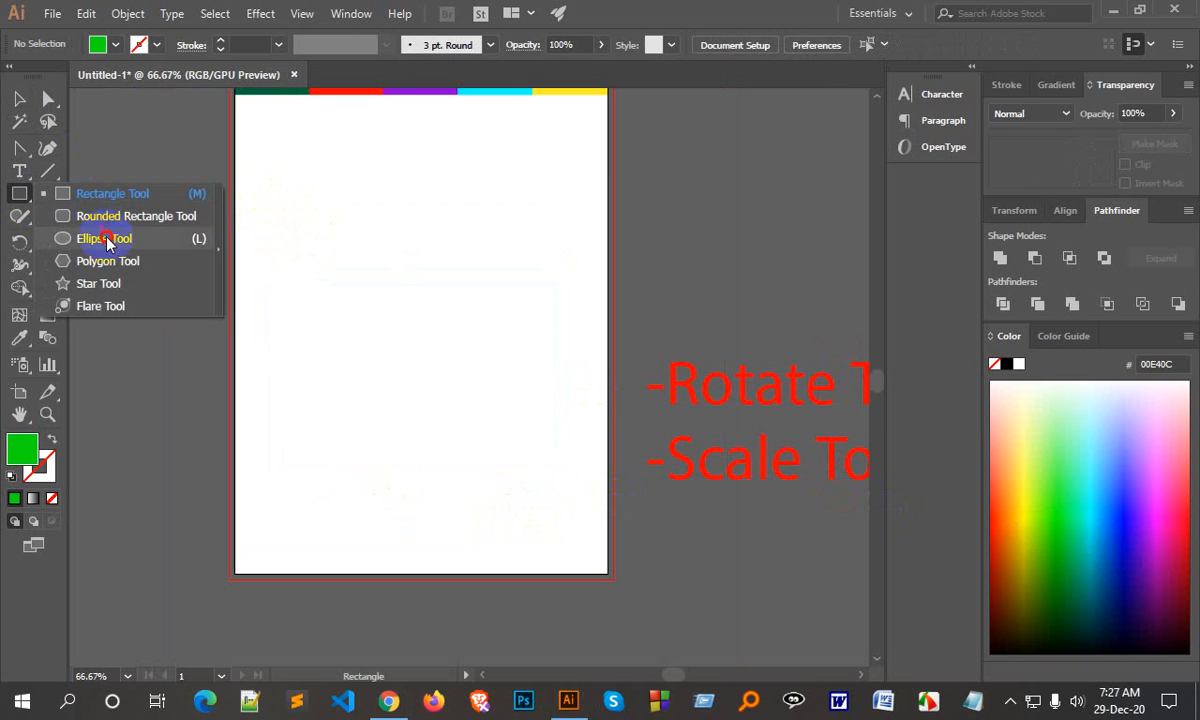
pyautogui.click(107, 243)
pyautogui.moveTo(341, 241); pyautogui.dragTo(375, 327)
pyautogui.click(19, 98)
pyautogui.moveTo(352, 226); pyautogui.dragTo(441, 318)
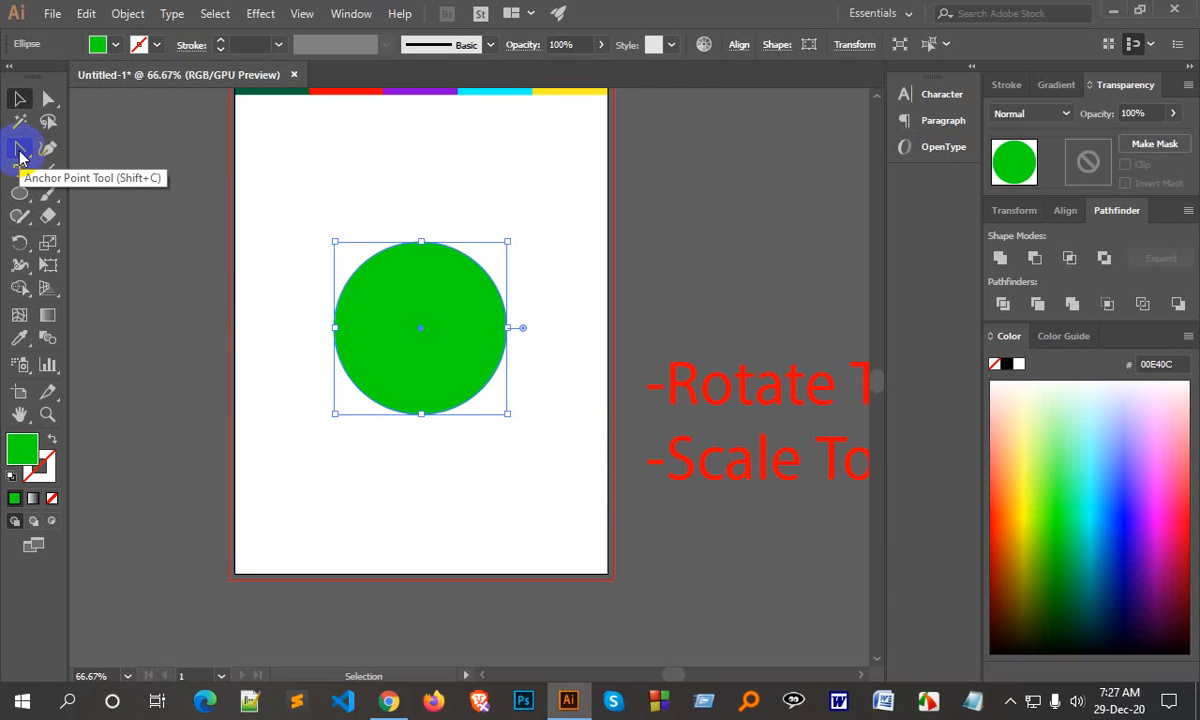
# Step: Convert the circle's top and bottom anchor points to corners, narrow it around its center into a slim petal, and deselect it
pyautogui.click(19, 148)
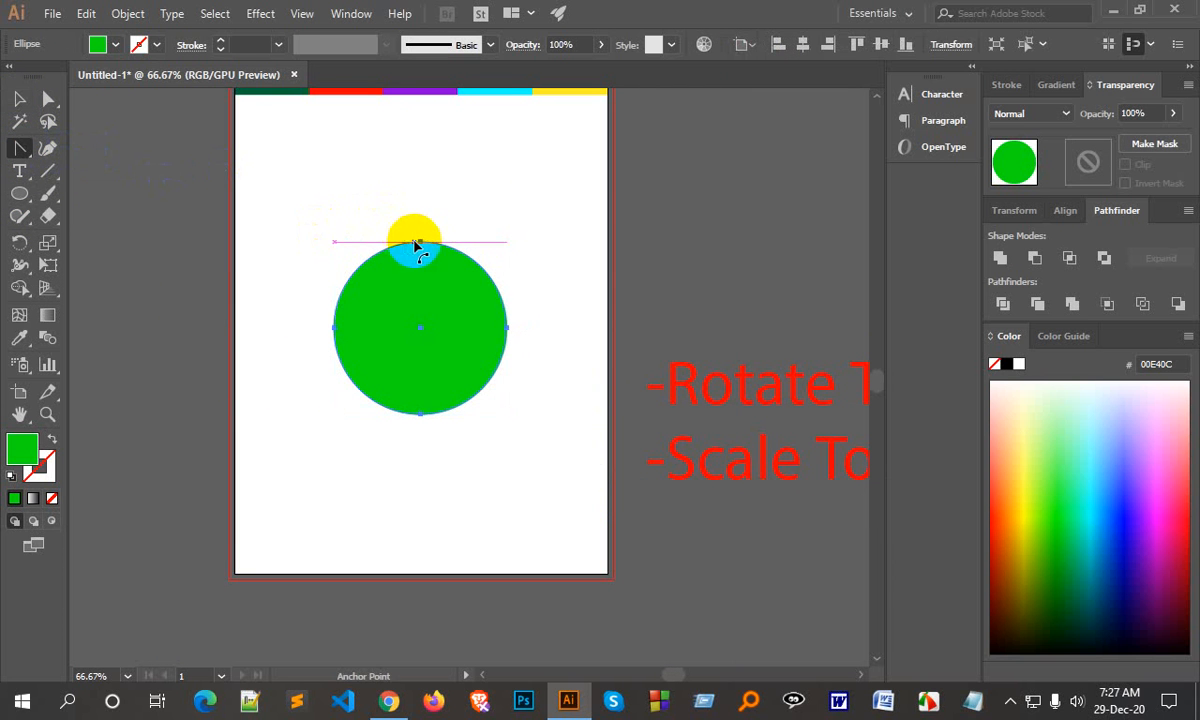
pyautogui.click(418, 245)
pyautogui.click(420, 413)
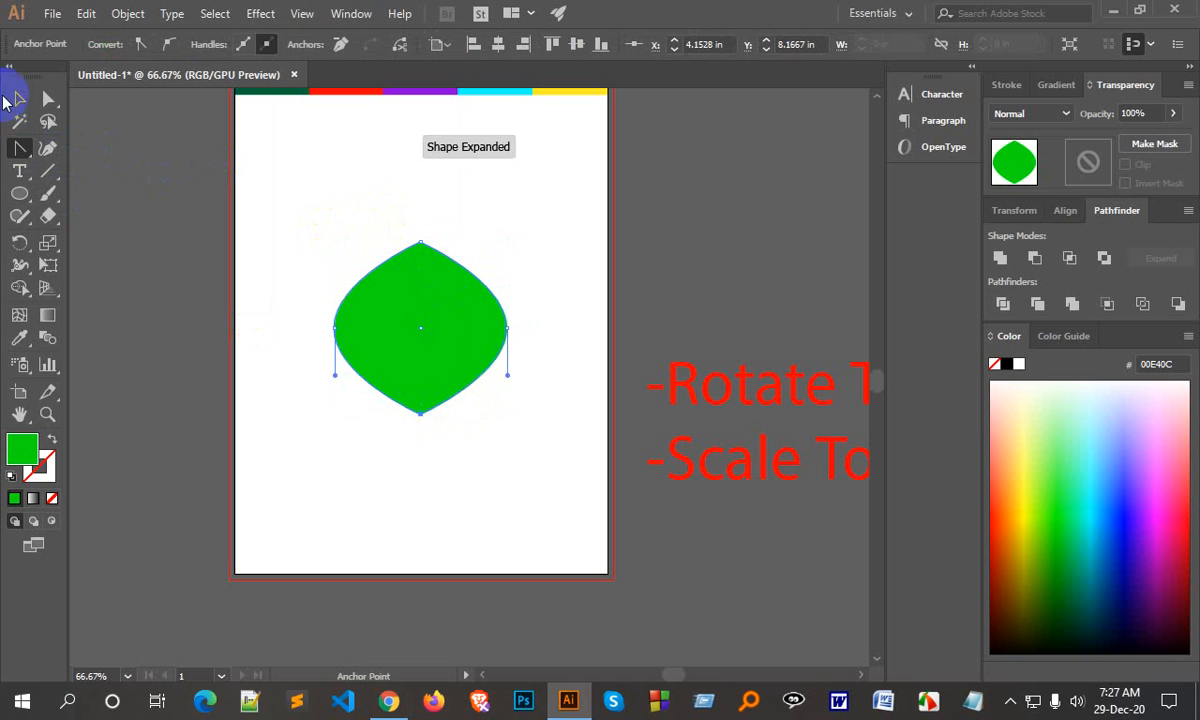
pyautogui.click(19, 98)
pyautogui.moveTo(506, 327); pyautogui.dragTo(441, 321)
pyautogui.click(509, 375)
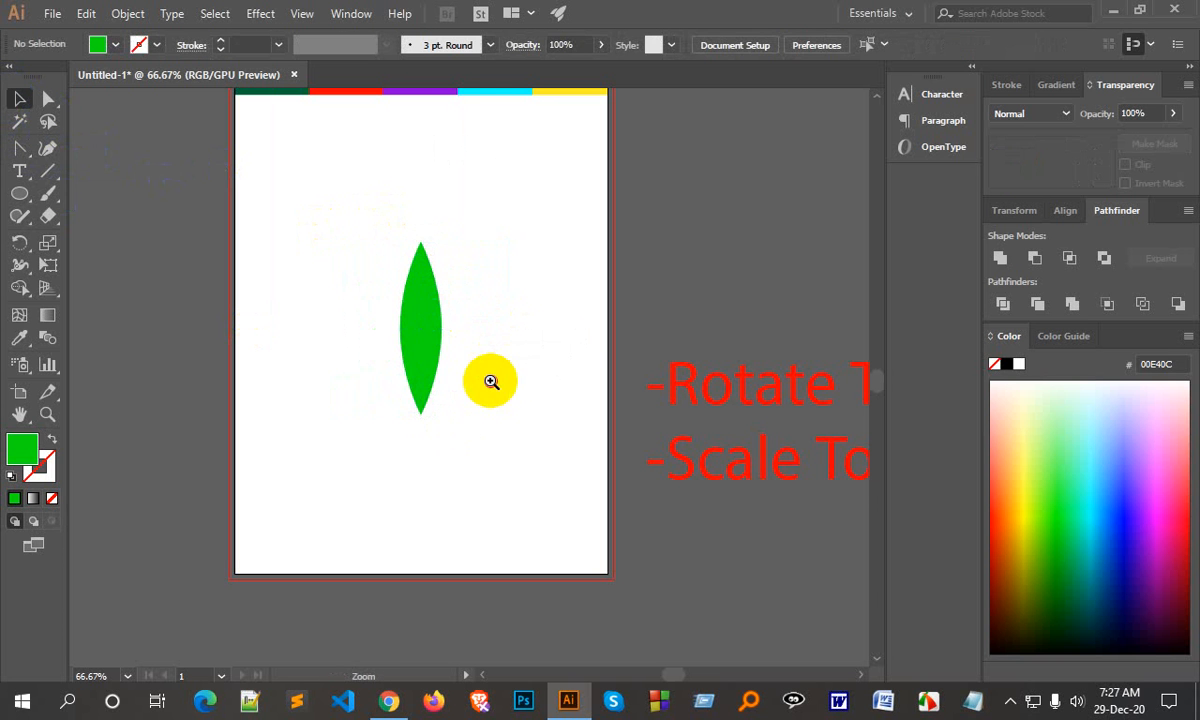
# Step: Create a copy of the petal rotated by 360/10 degrees about its bottom anchor point
pyautogui.click(491, 381)
pyautogui.click(281, 297)
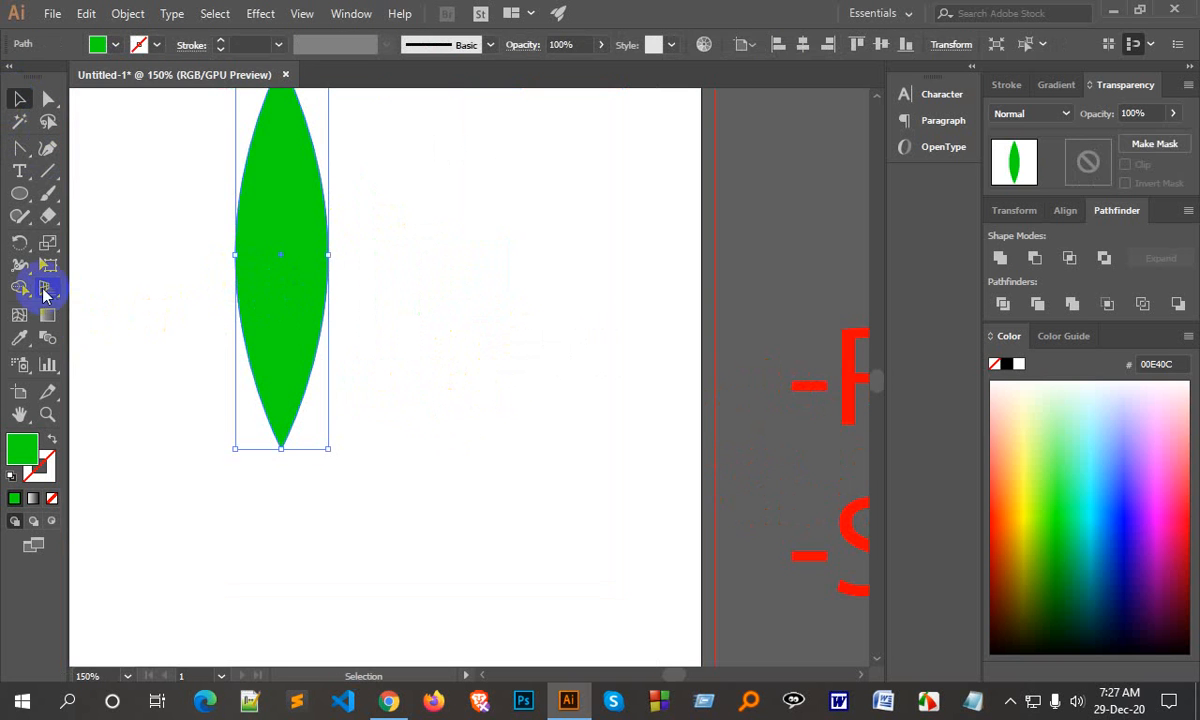
pyautogui.click(20, 242)
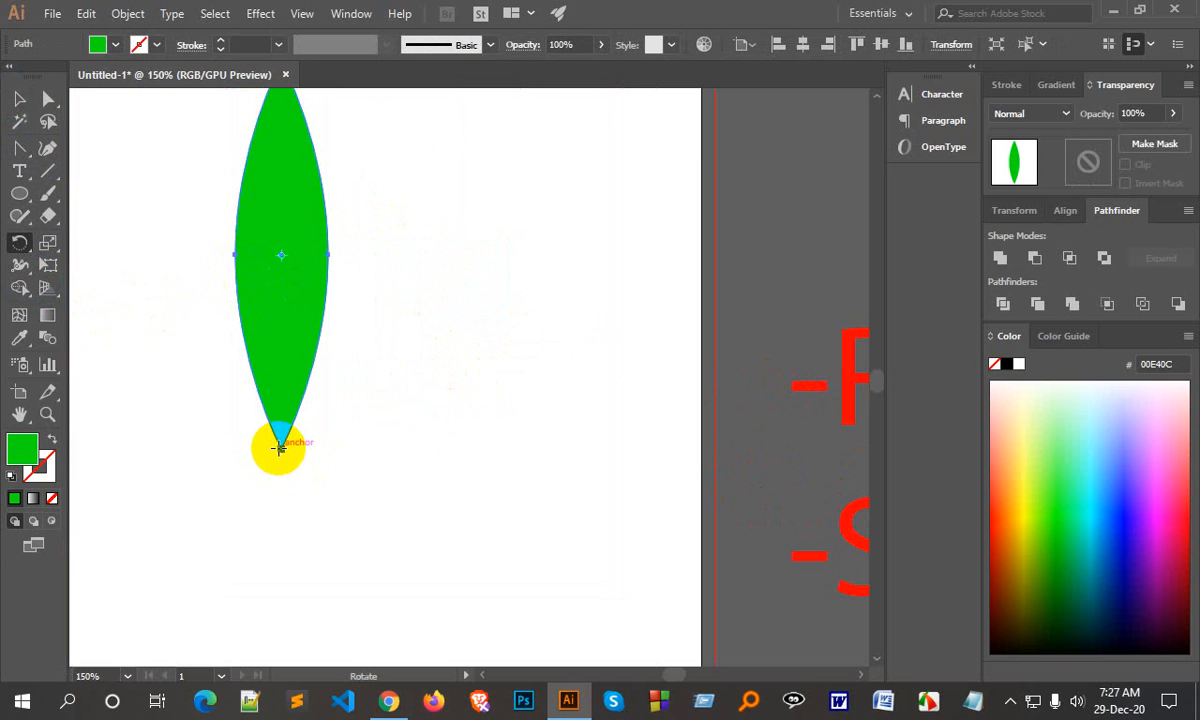
pyautogui.keyDown('alt'); pyautogui.click(279, 447); pyautogui.keyUp('alt')
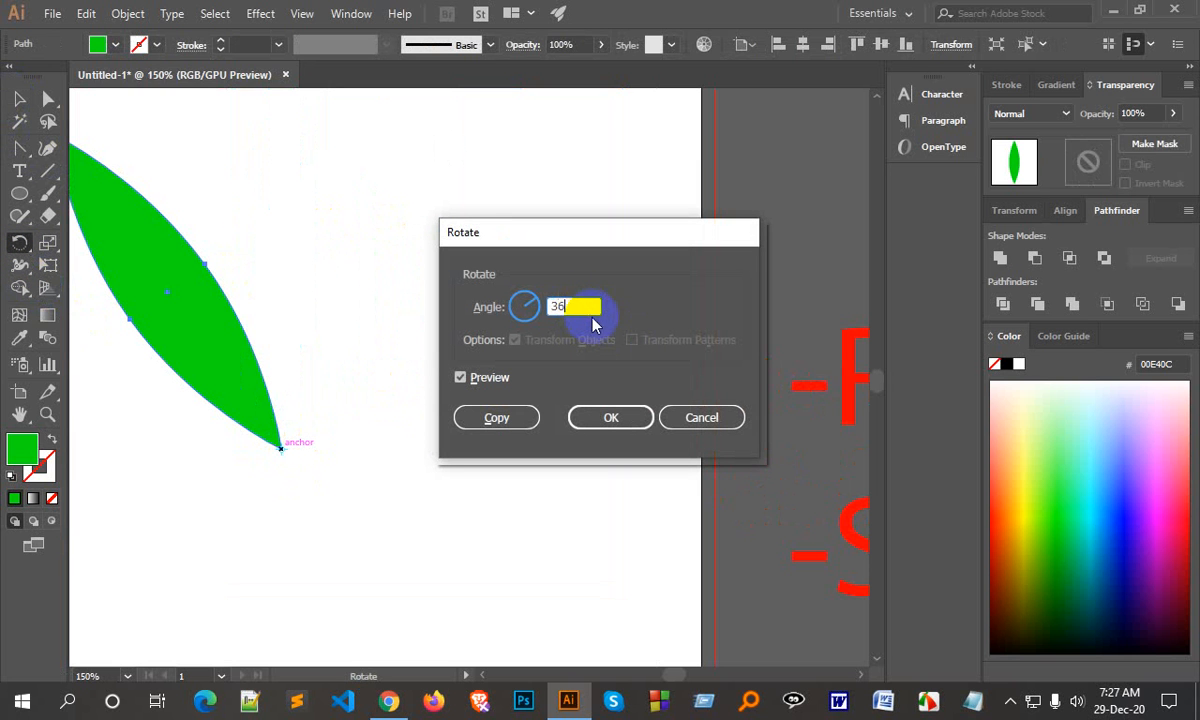
pyautogui.write('360/10')
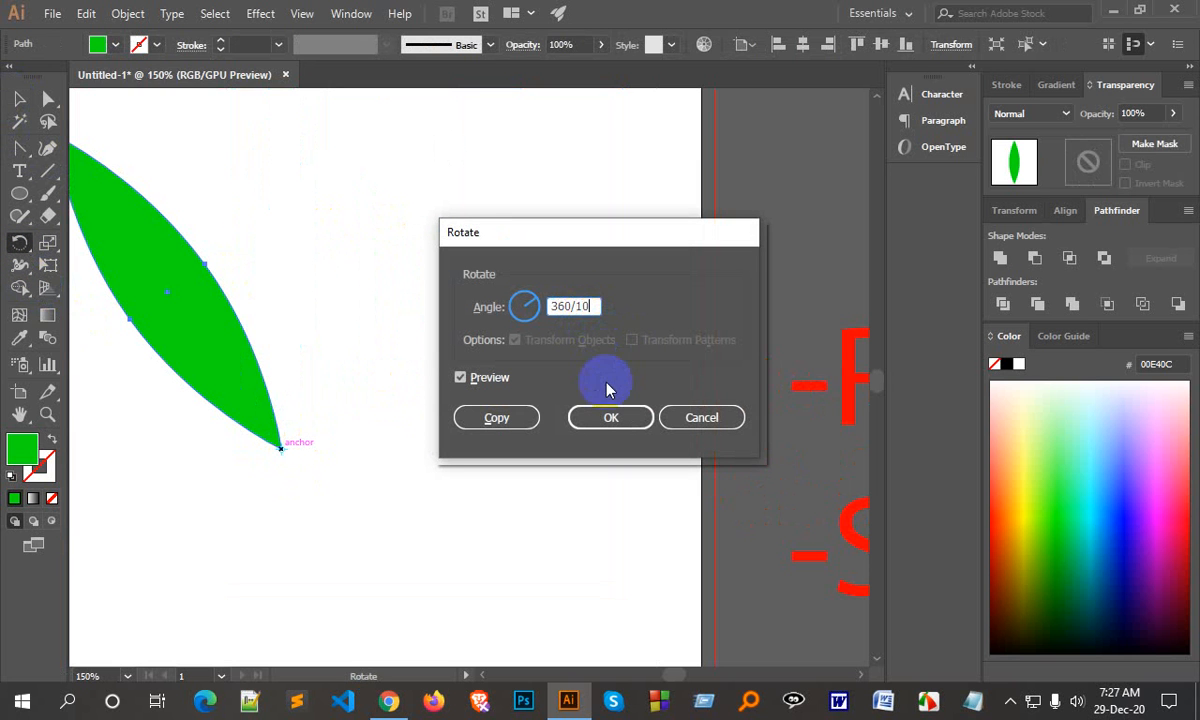
pyautogui.click(513, 423)
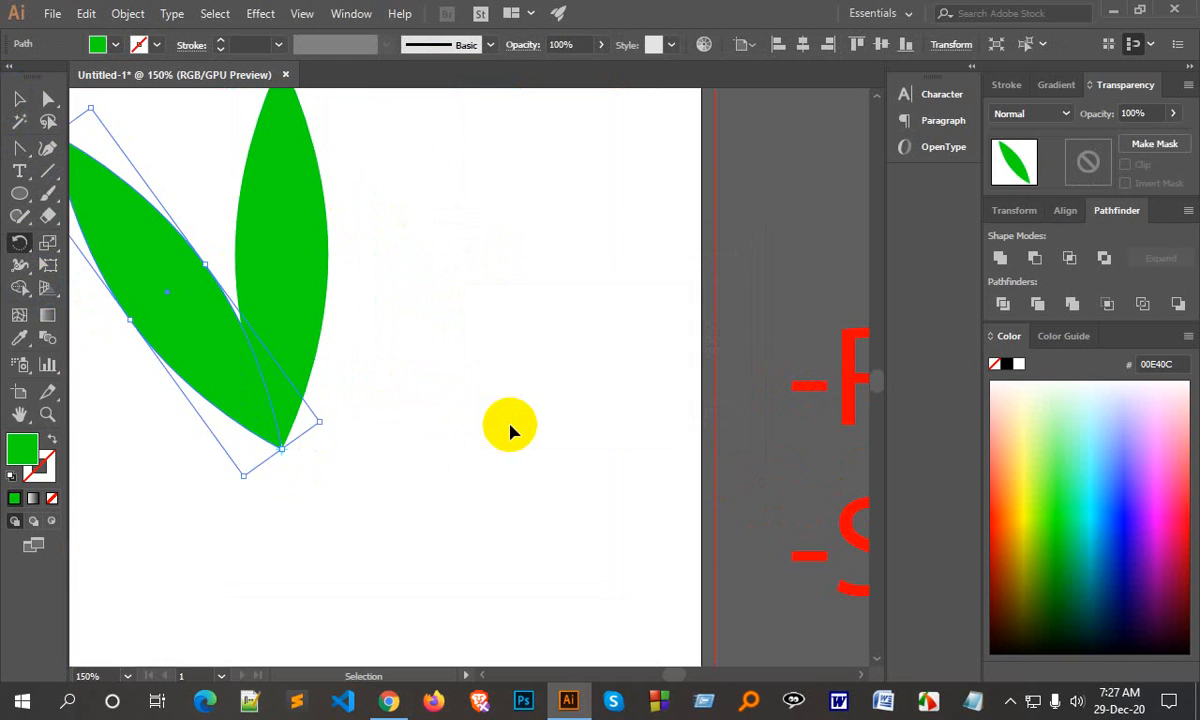
# Step: Repeat the rotated copy around the petal's bottom tip until the ten-petal flower is complete
pyautogui.hotkey('ctrl', 'd')
pyautogui.hotkey('ctrl', 'd')
pyautogui.hotkey('ctrl', 'd')
pyautogui.hotkey('ctrl', 'd')
pyautogui.hotkey('ctrl', 'd')
pyautogui.hotkey('ctrl', 'd')
pyautogui.hotkey('ctrl', 'd')
pyautogui.hotkey('ctrl', 'd')
pyautogui.hotkey('ctrl', 'd')
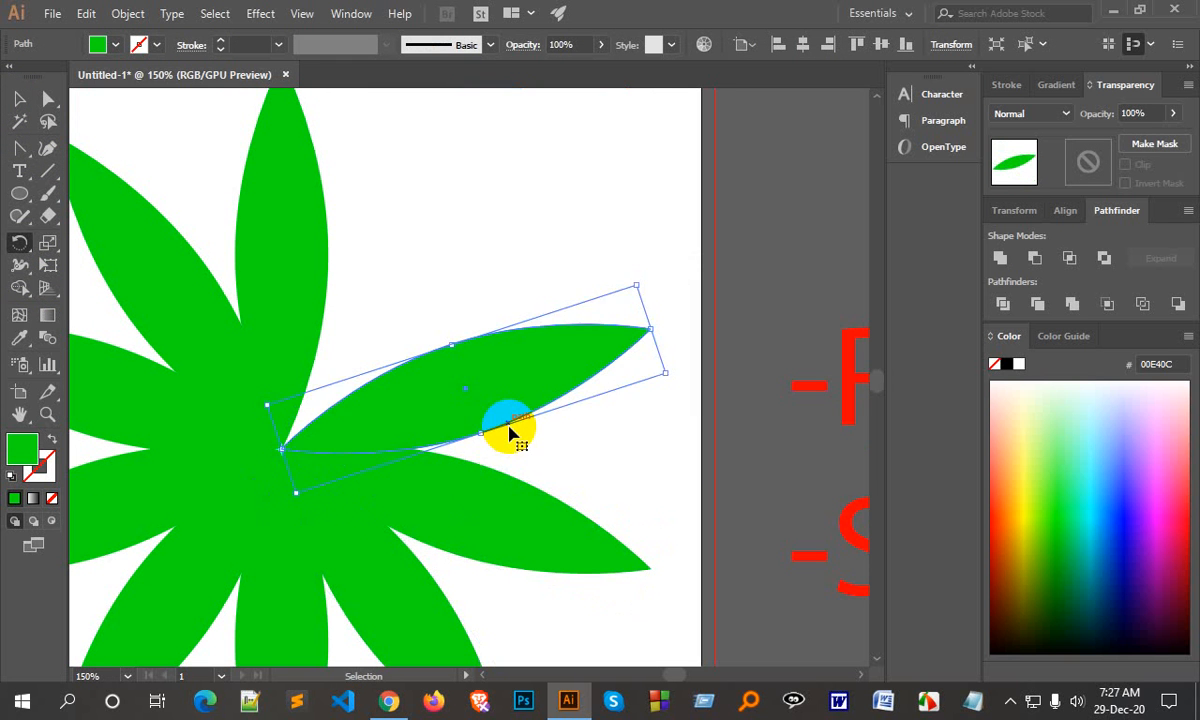
pyautogui.hotkey('ctrl', 'd')
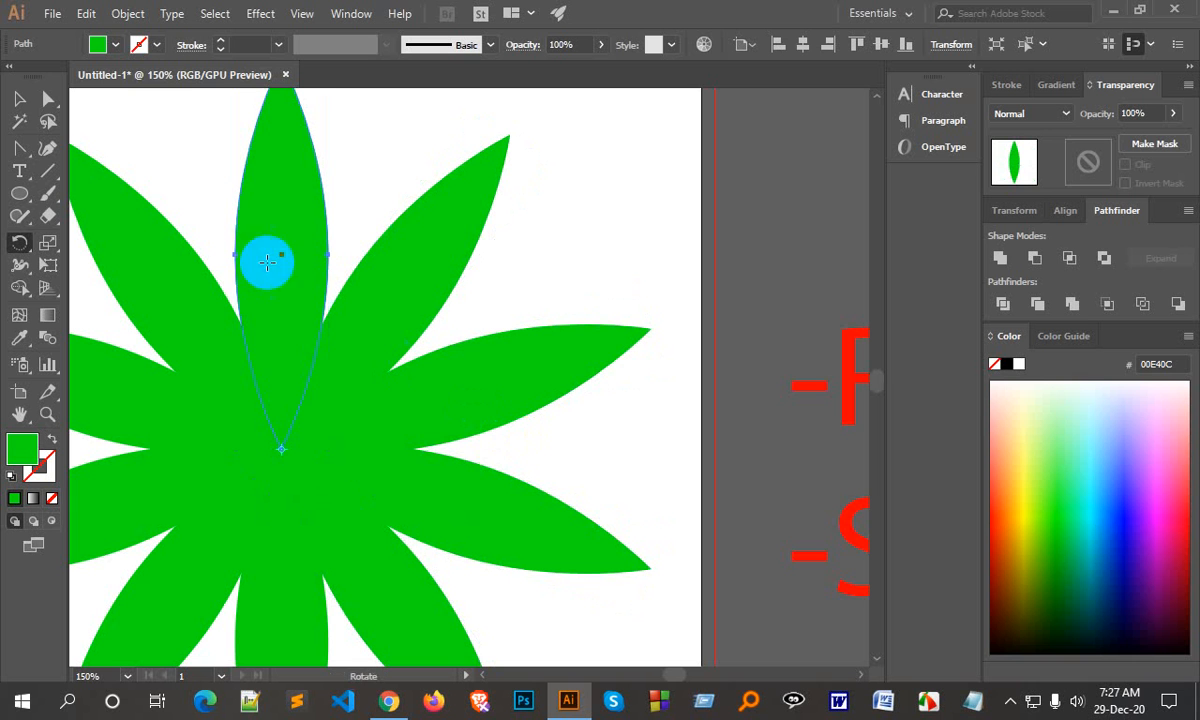
# Step: Delete the duplicate petal lying on top of the flower's upper vertical petal
pyautogui.click(19, 98)
pyautogui.click(287, 174)
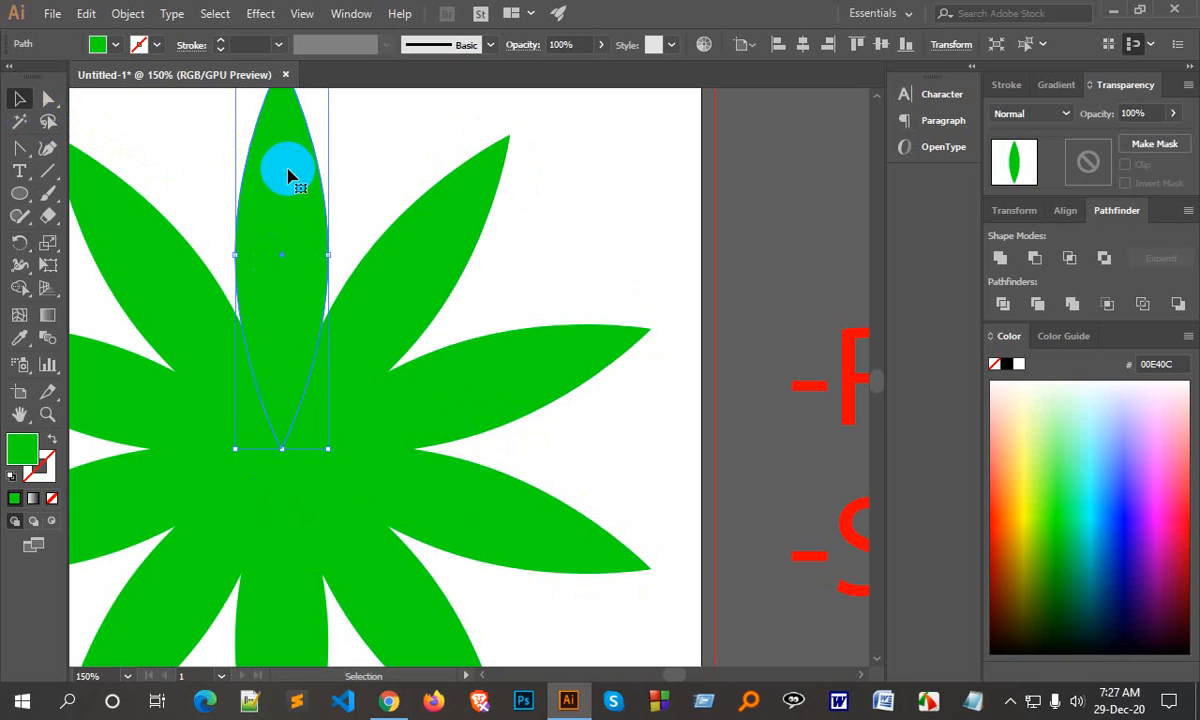
pyautogui.press('Delete')
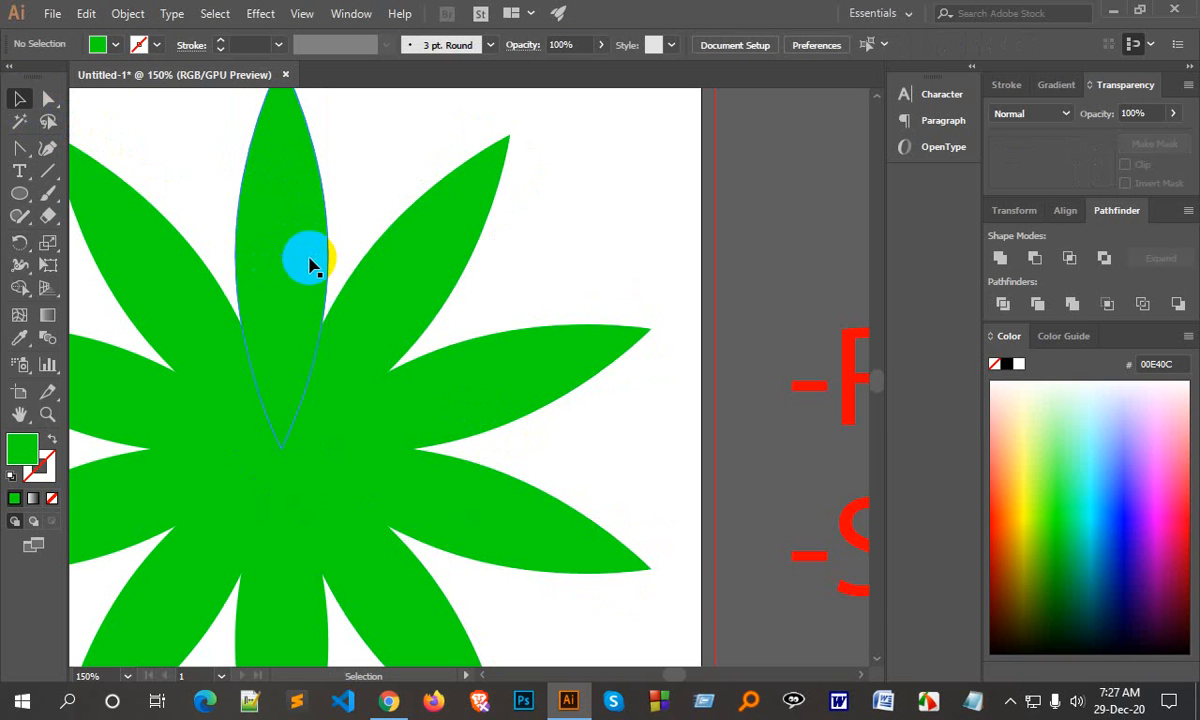
# Step: Create a copy of the upper vertical petal scaled uniformly to 80% about the flower's center point
pyautogui.click(266, 169)
pyautogui.keyDown('ctrl'); pyautogui.keyDown('alt'); pyautogui.click(365, 224); pyautogui.keyUp('alt'); pyautogui.keyUp('ctrl')
pyautogui.keyDown('ctrl'); pyautogui.keyDown('alt'); pyautogui.click(365, 224); pyautogui.keyUp('alt'); pyautogui.keyUp('ctrl')
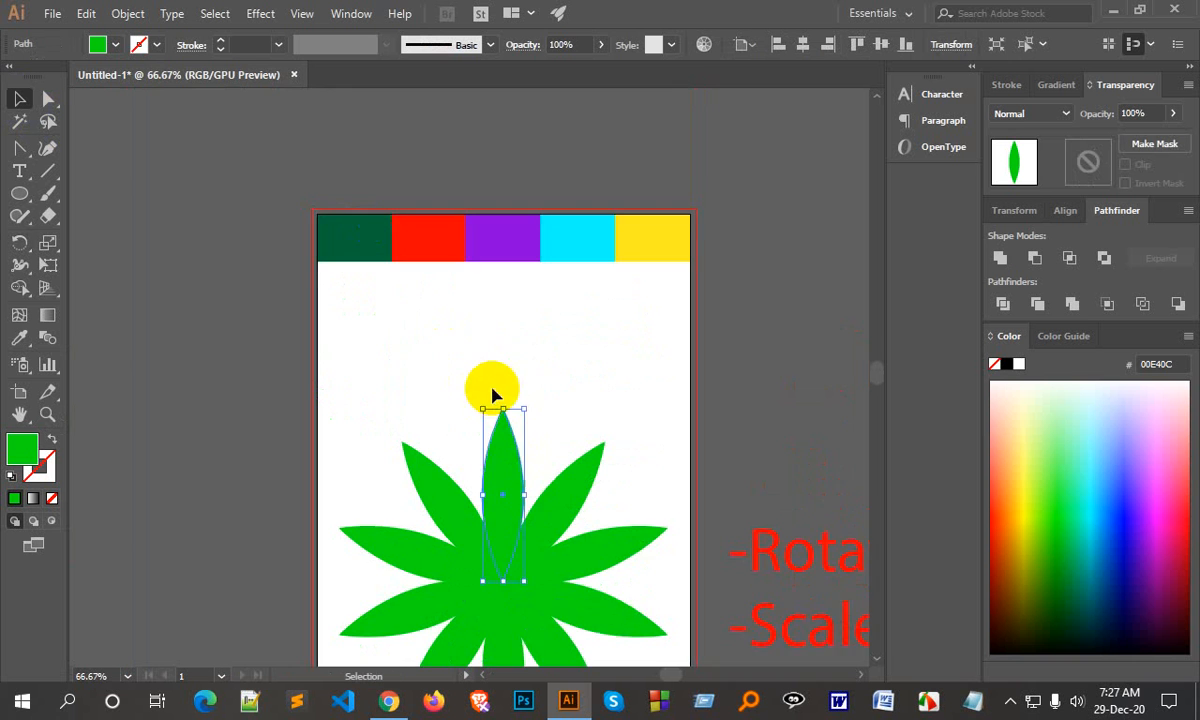
pyautogui.scroll(-3, 530, 440)
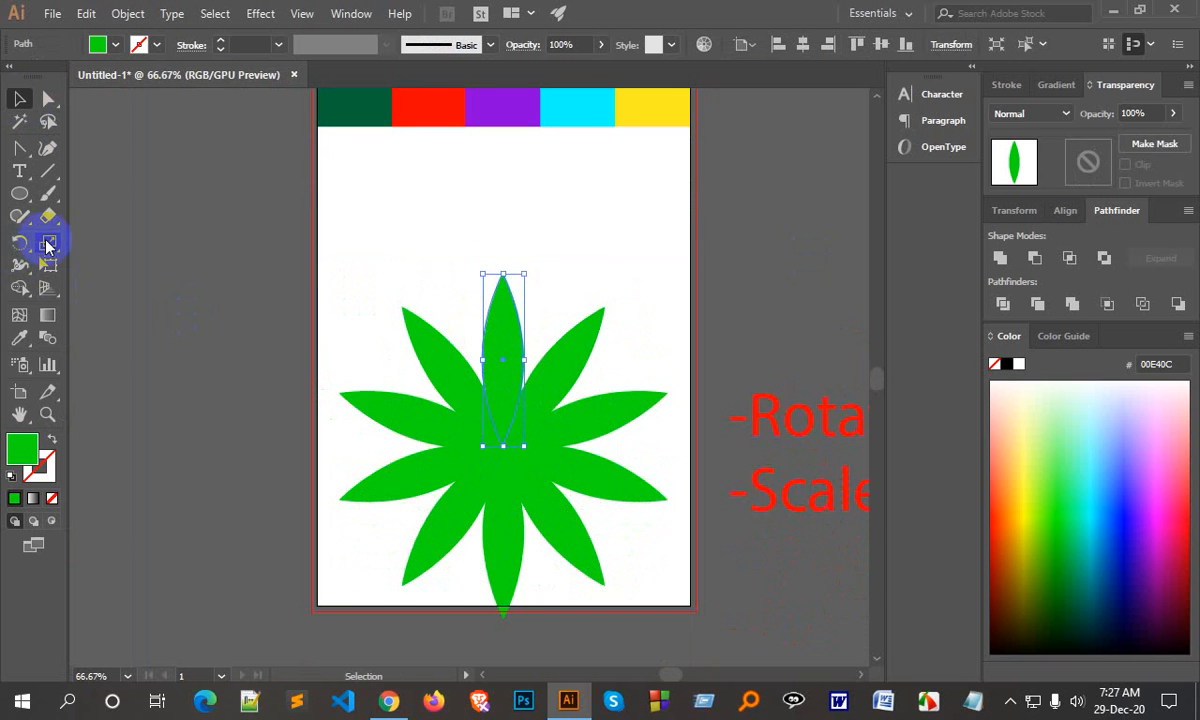
pyautogui.click(48, 243)
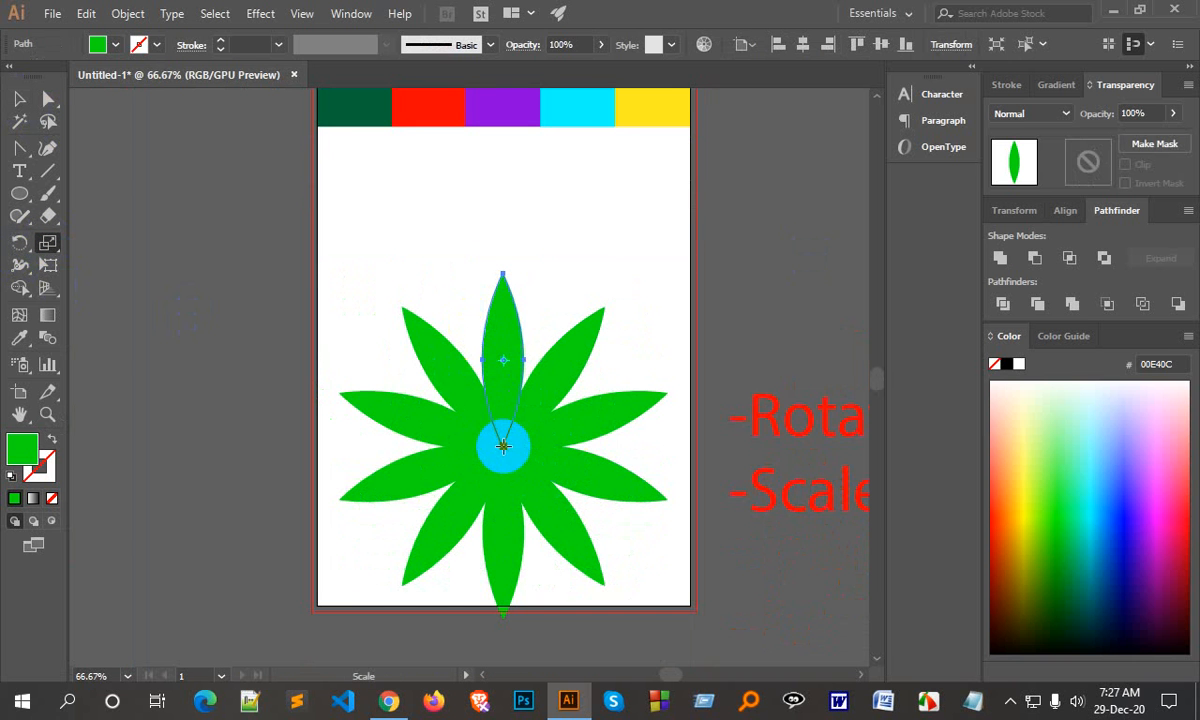
pyautogui.keyDown('alt'); pyautogui.click(503, 447); pyautogui.keyUp('alt')
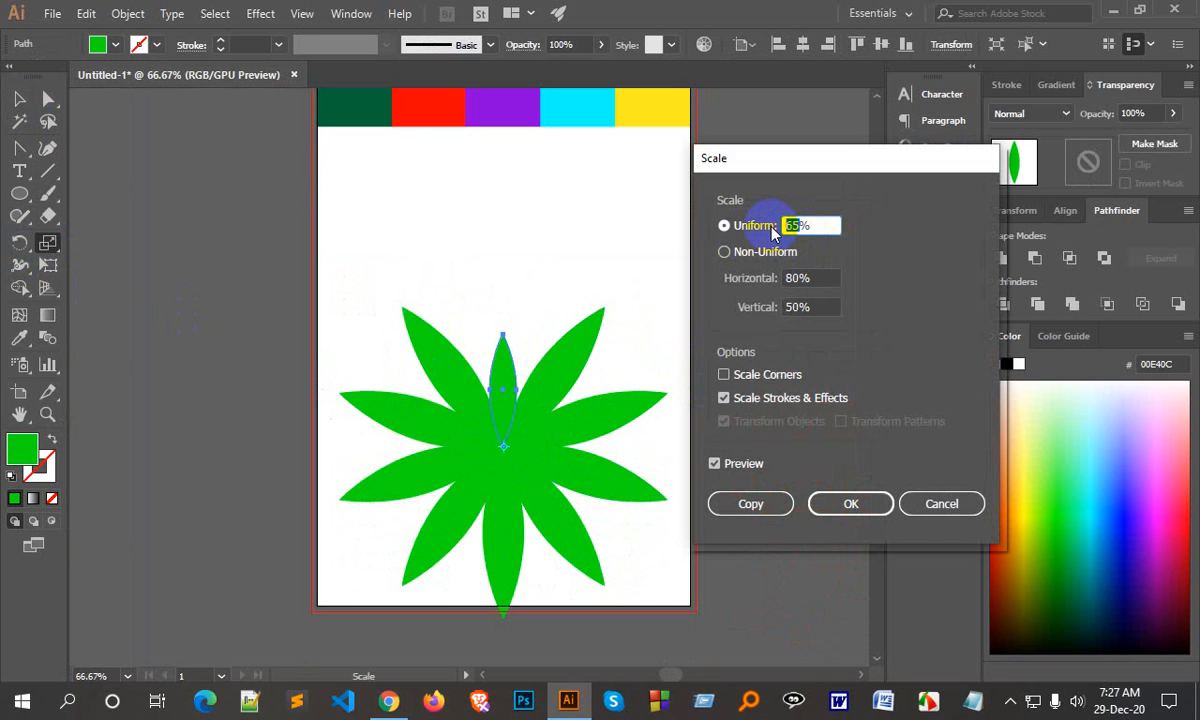
pyautogui.write('80')
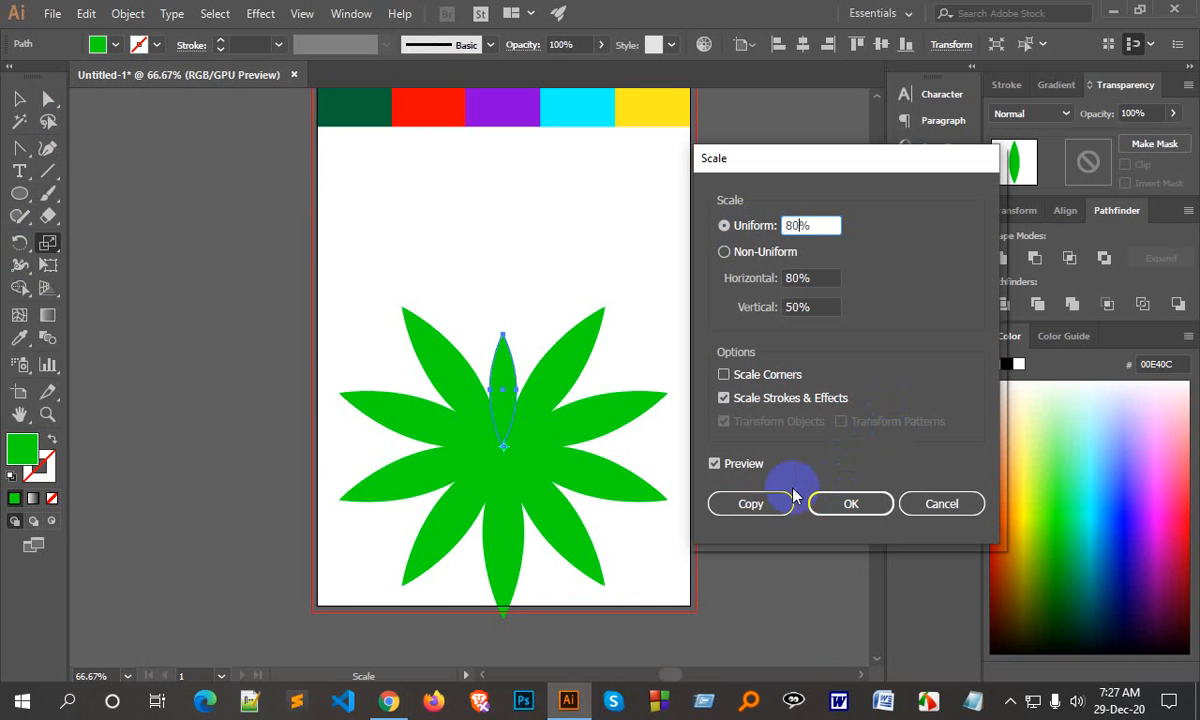
pyautogui.click(757, 505)
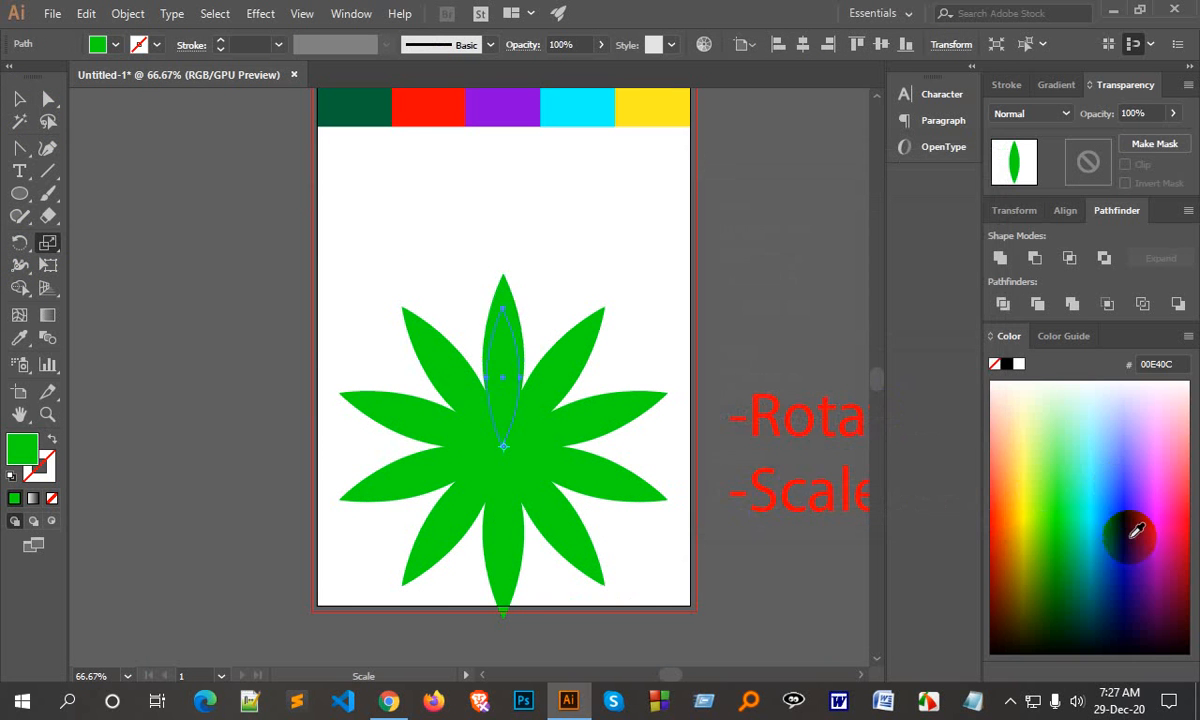
# Step: Fill the scaled vertical petal with dark blue 0A00B4 and bring it to the front
pyautogui.click(1126, 553)
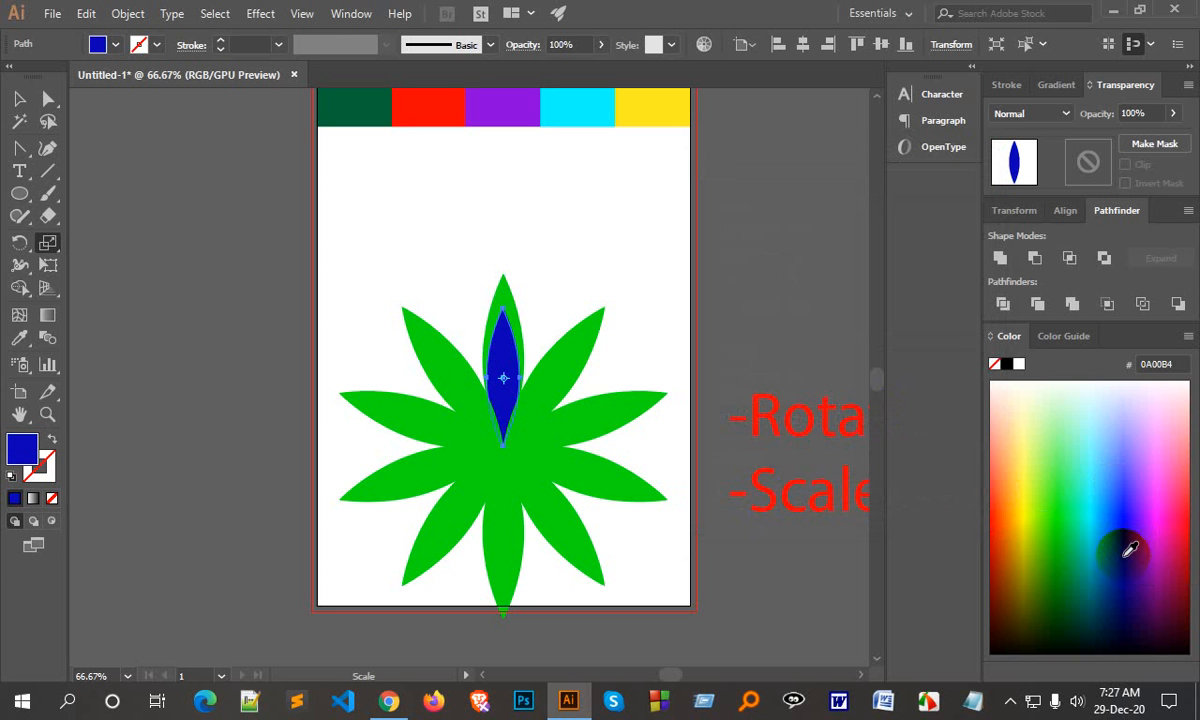
pyautogui.click(19, 98)
pyautogui.click(508, 365)
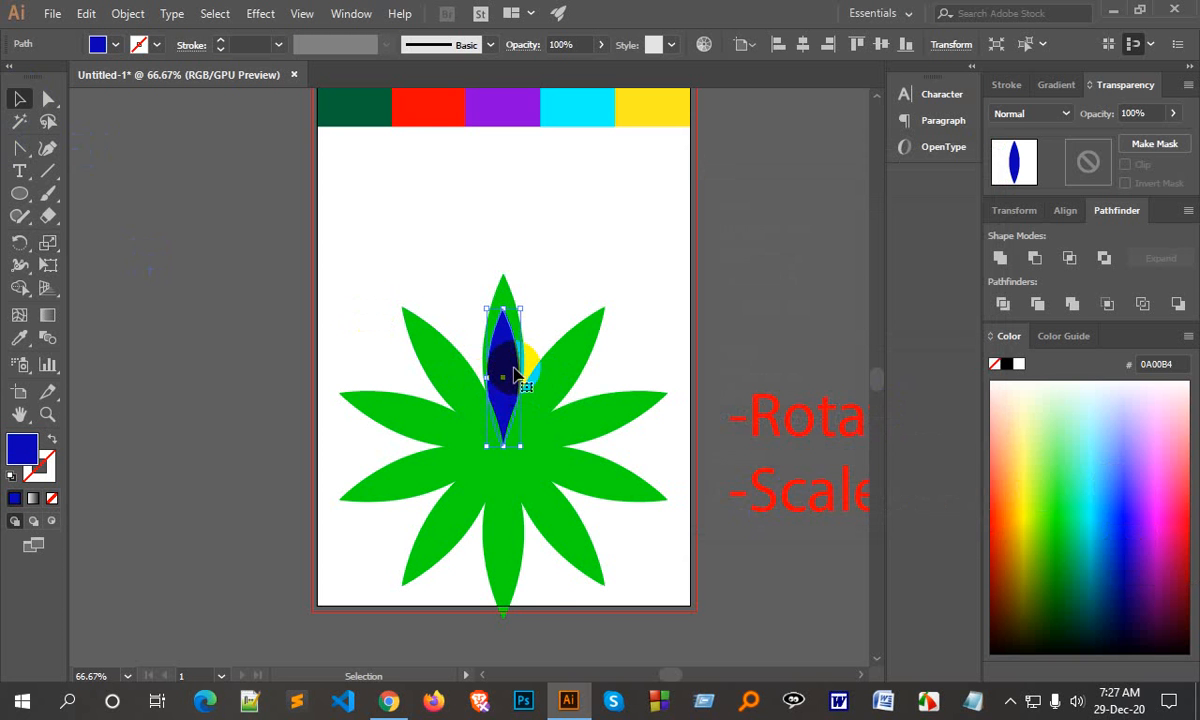
pyautogui.rightClick(515, 375)
pyautogui.moveTo(560, 586)
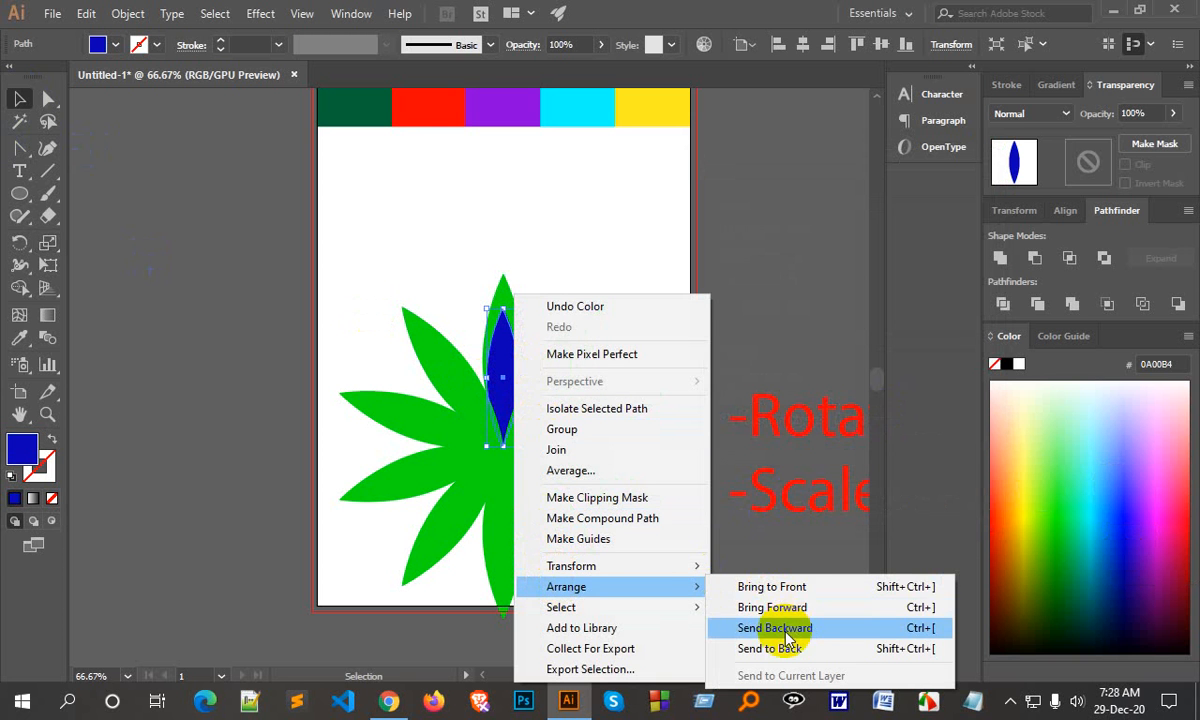
pyautogui.click(785, 590)
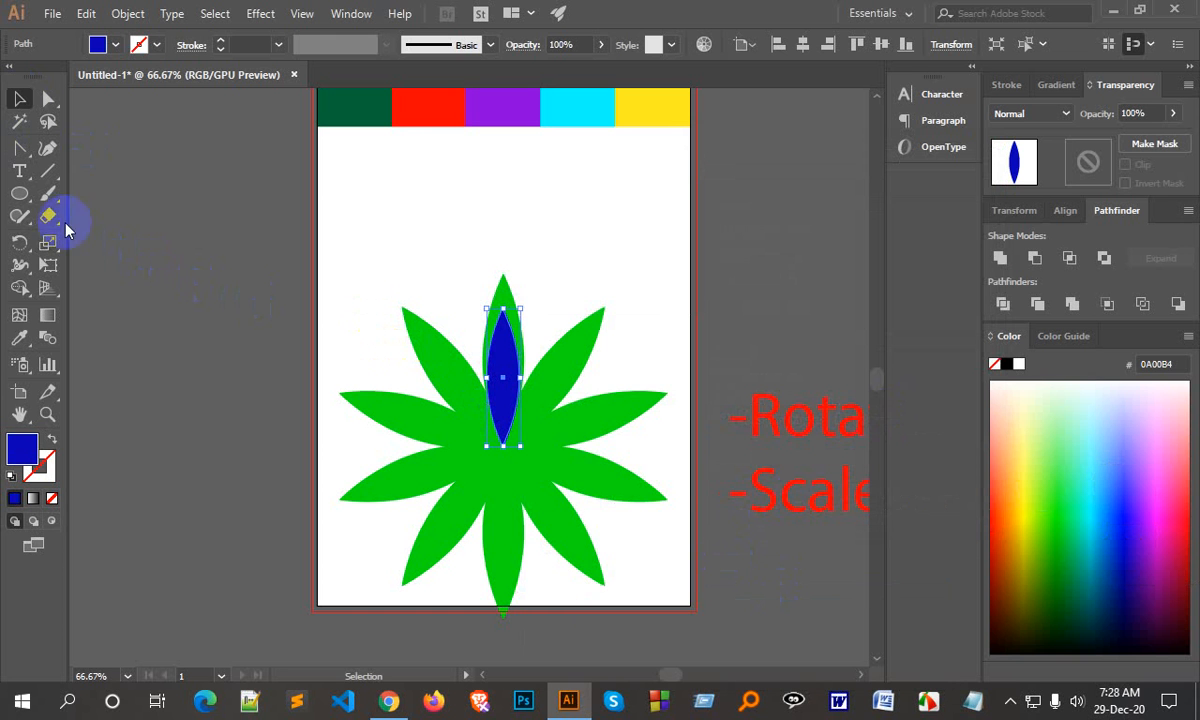
# Step: Create a copy of the blue petal rotated by 360/10 degrees about the flower's center point
pyautogui.click(19, 242)
pyautogui.keyDown('alt'); pyautogui.click(501, 446); pyautogui.keyUp('alt')
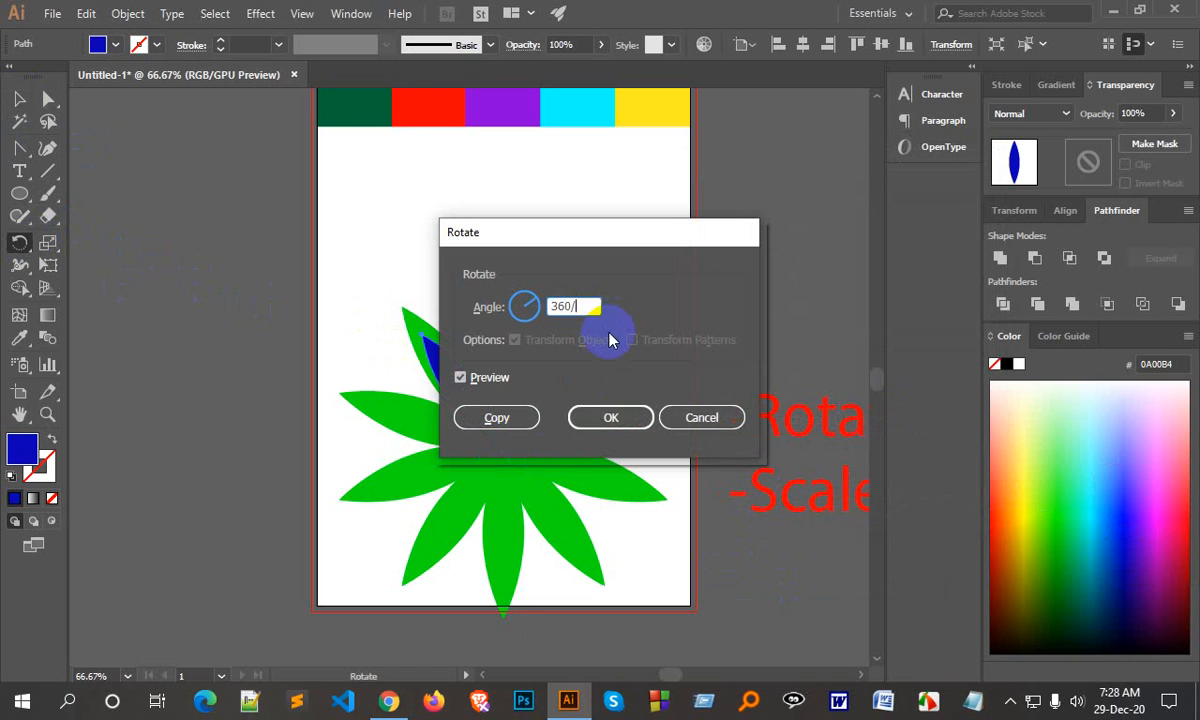
pyautogui.click(508, 418)
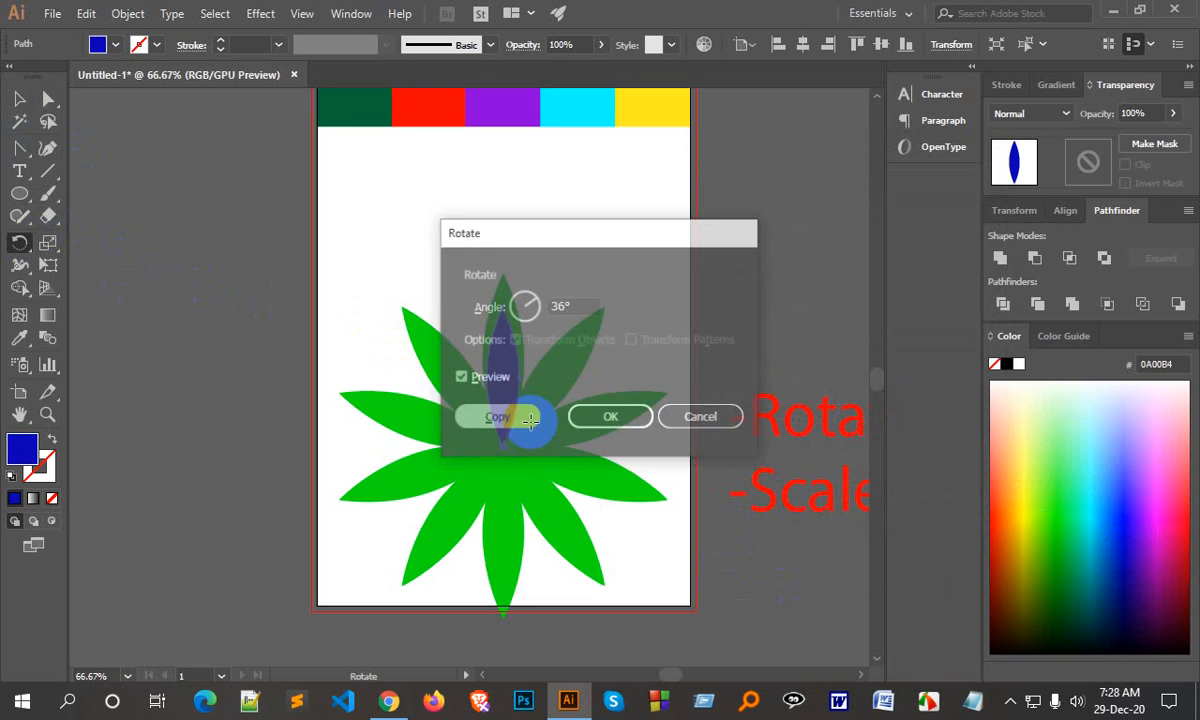
# Step: Repeat the rotated blue copy around the center until all ten green petals have a blue inner petal
pyautogui.hotkey('ctrl', 'd')
pyautogui.hotkey('ctrl', 'd')
pyautogui.hotkey('ctrl', 'd')
pyautogui.hotkey('ctrl', 'd')
pyautogui.hotkey('ctrl', 'd')
pyautogui.hotkey('ctrl', 'd')
pyautogui.hotkey('ctrl', 'd')
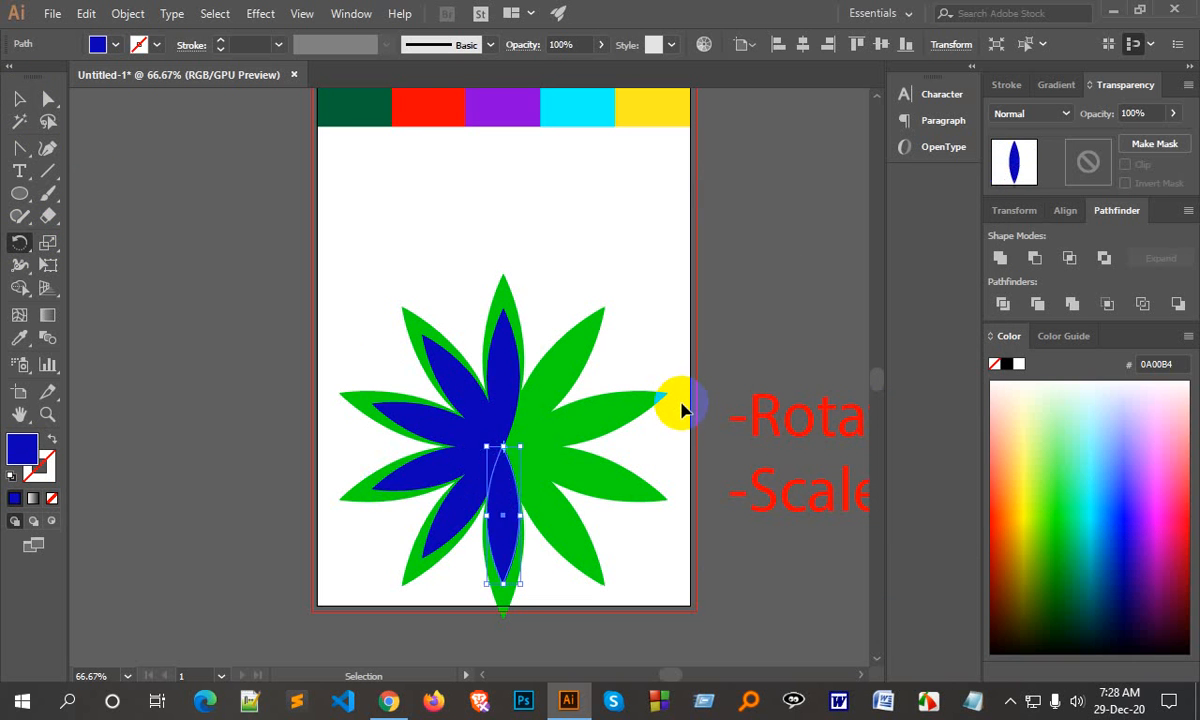
pyautogui.hotkey('ctrl', 'd')
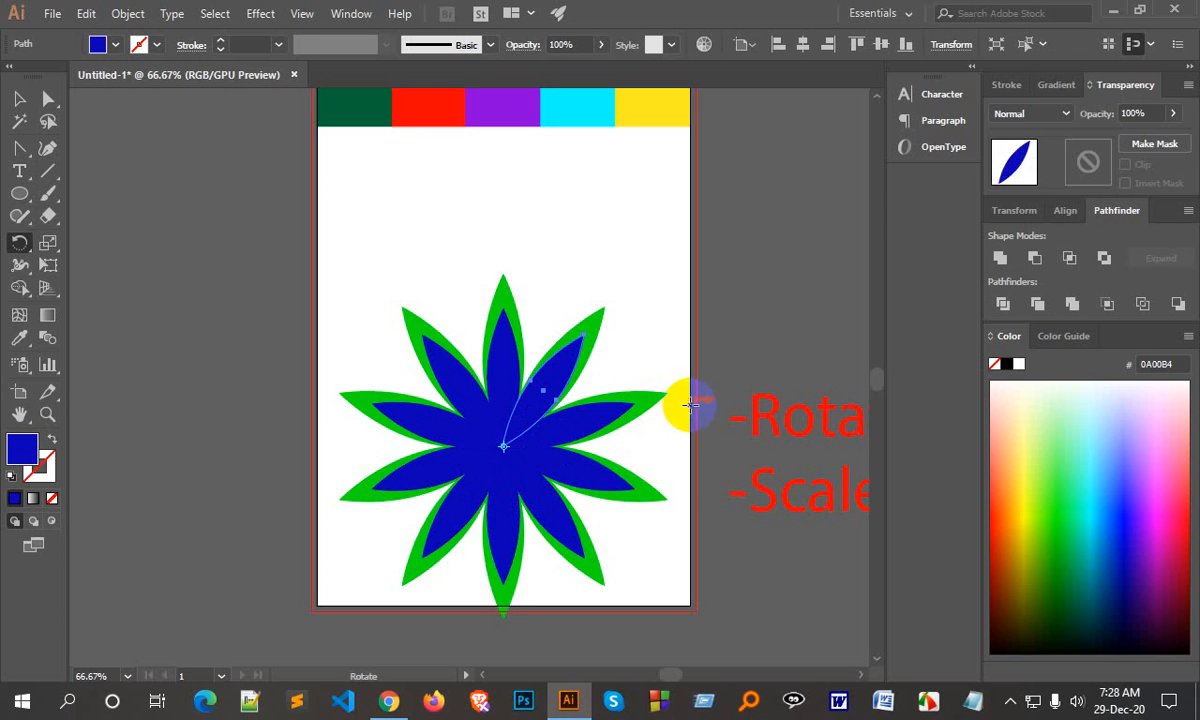
pyautogui.click(19, 98)
pyautogui.click(222, 270)
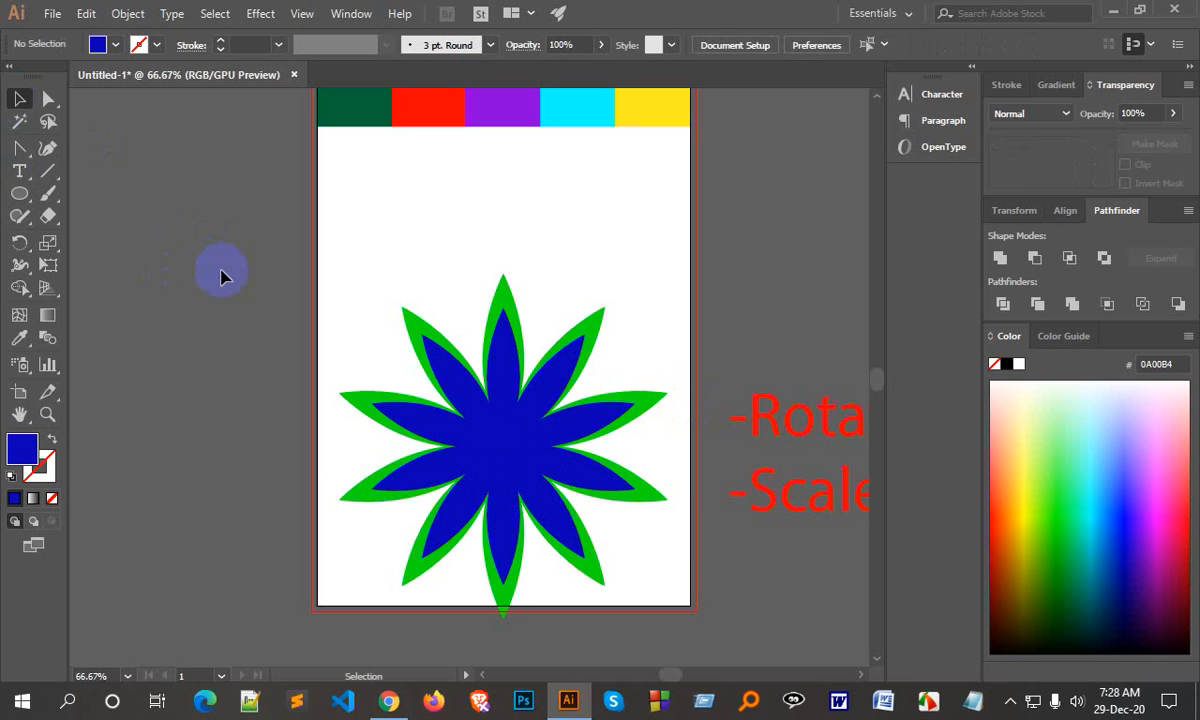
# Step: Create a copy of the upper vertical blue petal scaled uniformly to 80% about the flower's center point
pyautogui.click(510, 377)
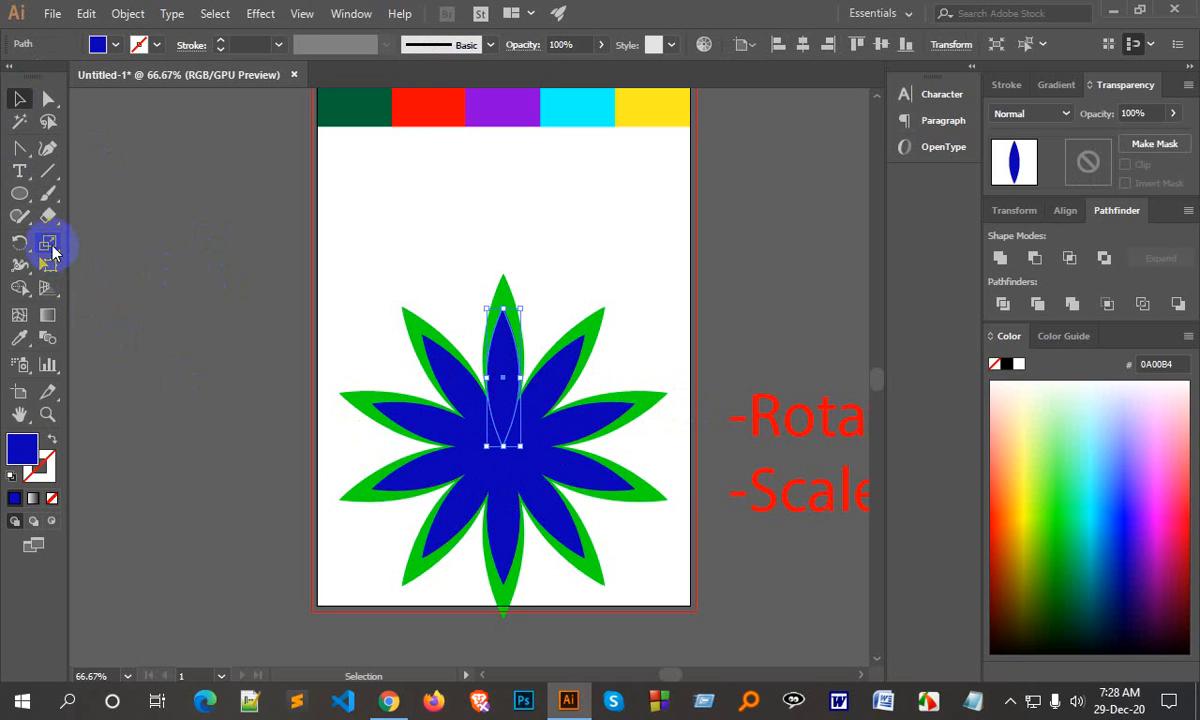
pyautogui.click(48, 244)
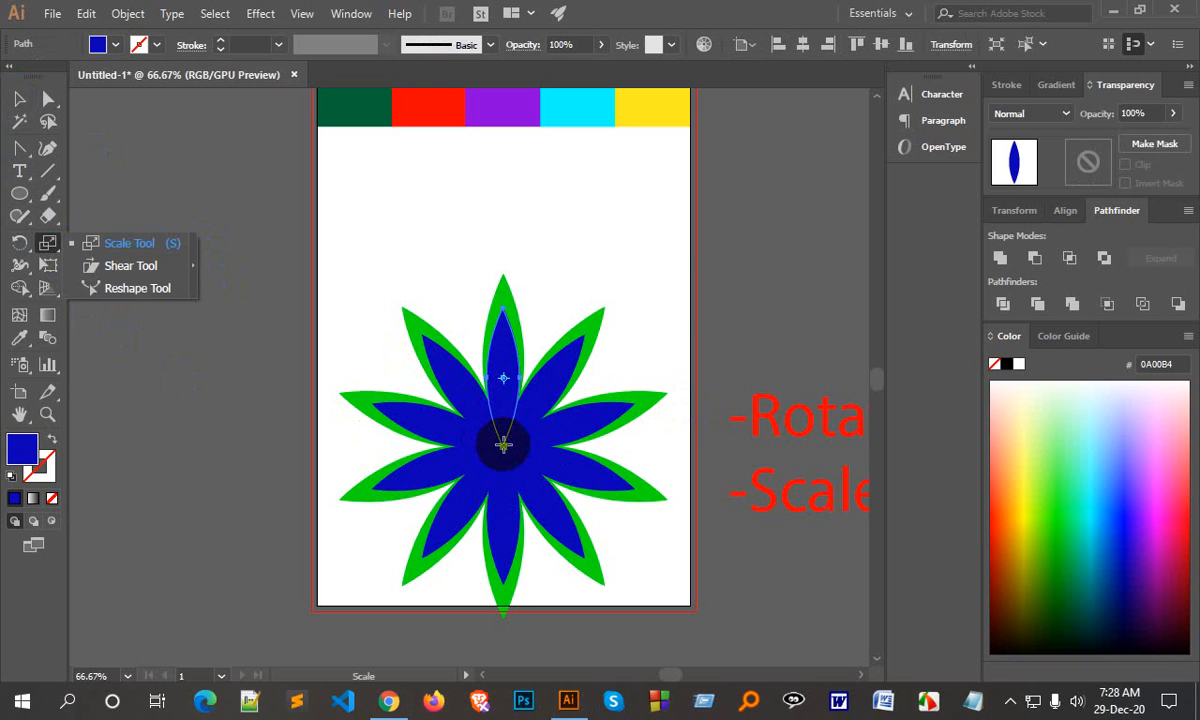
pyautogui.keyDown('alt'); pyautogui.click(503, 445); pyautogui.keyUp('alt')
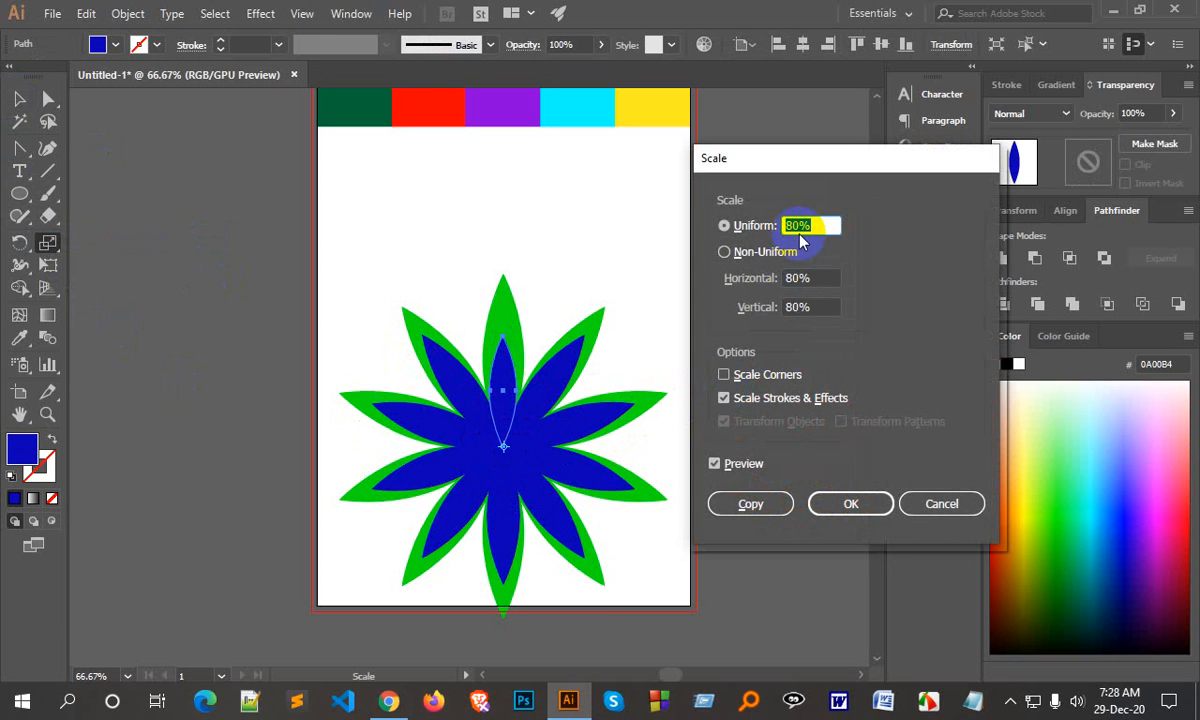
pyautogui.click(751, 504)
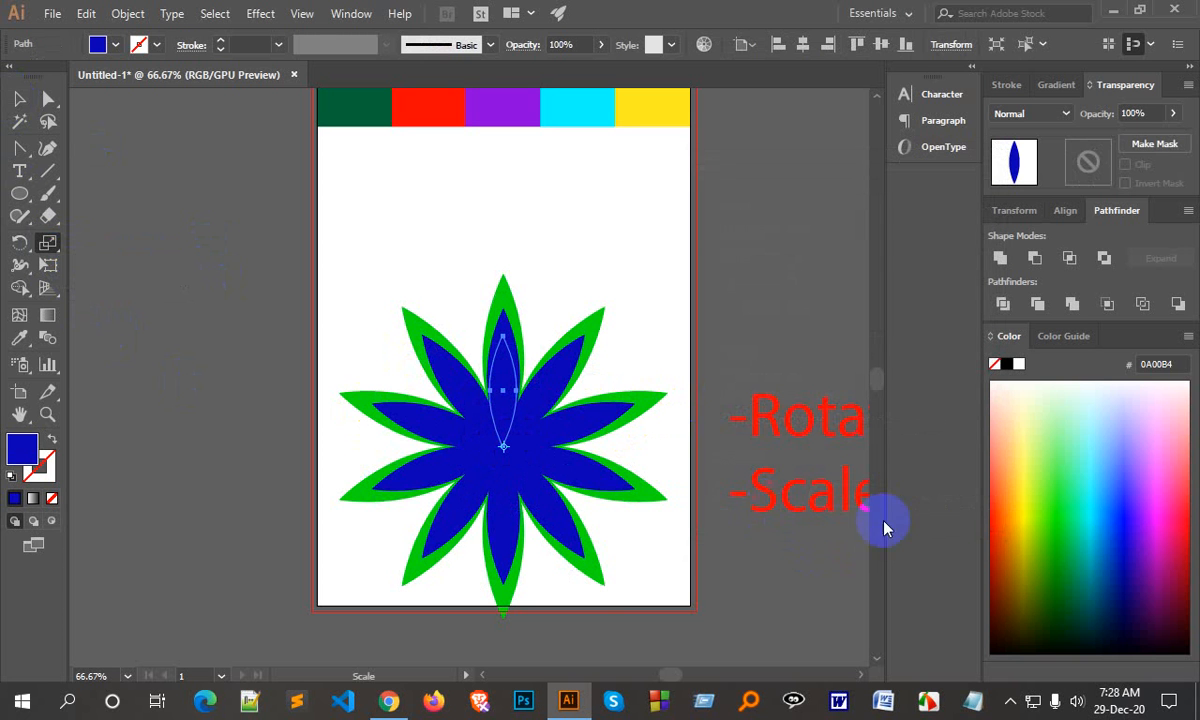
# Step: Fill the smaller petal copy with red D1001D and bring it to the front
pyautogui.click(1188, 535)
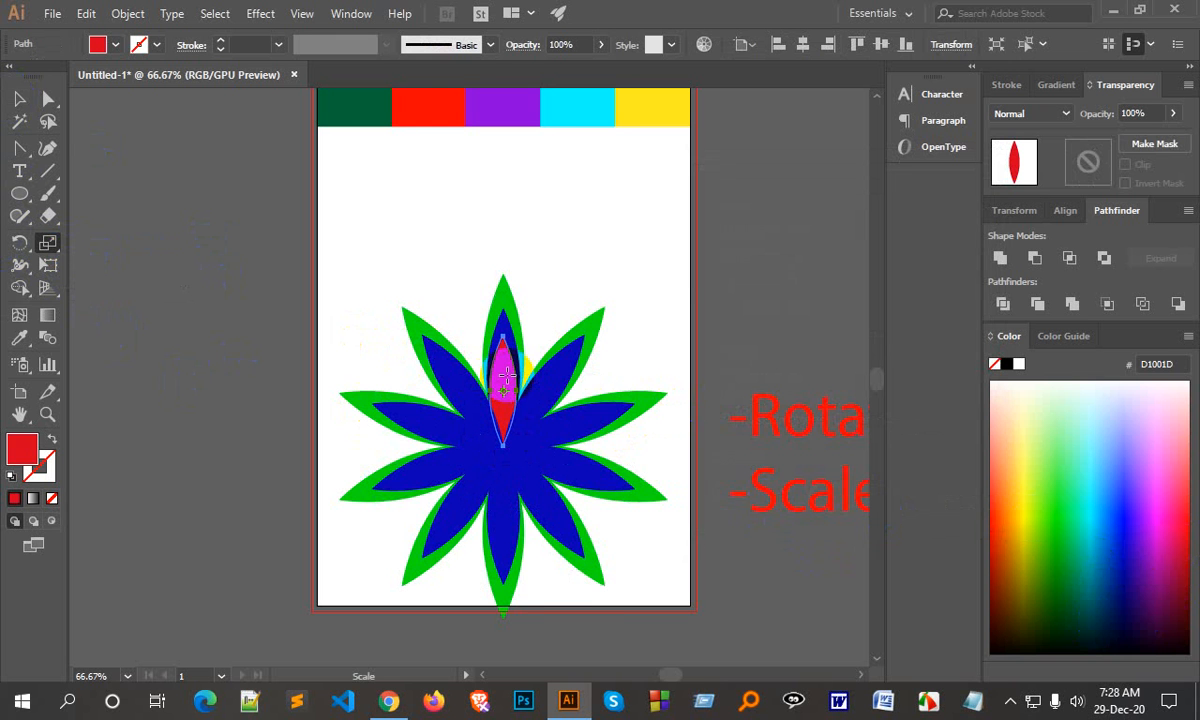
pyautogui.rightClick(506, 375)
pyautogui.moveTo(643, 595)
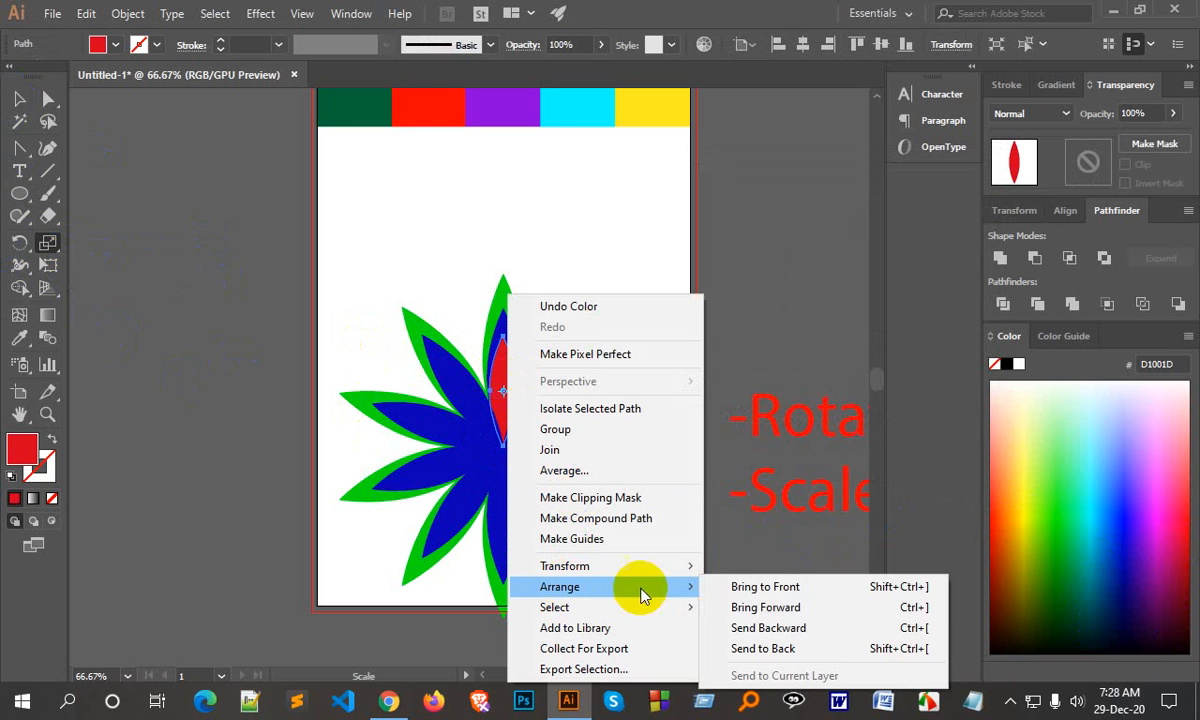
pyautogui.click(745, 587)
# Step: Create a copy of the red petal rotated by 360/10 degrees about the flower's center point
pyautogui.click(19, 245)
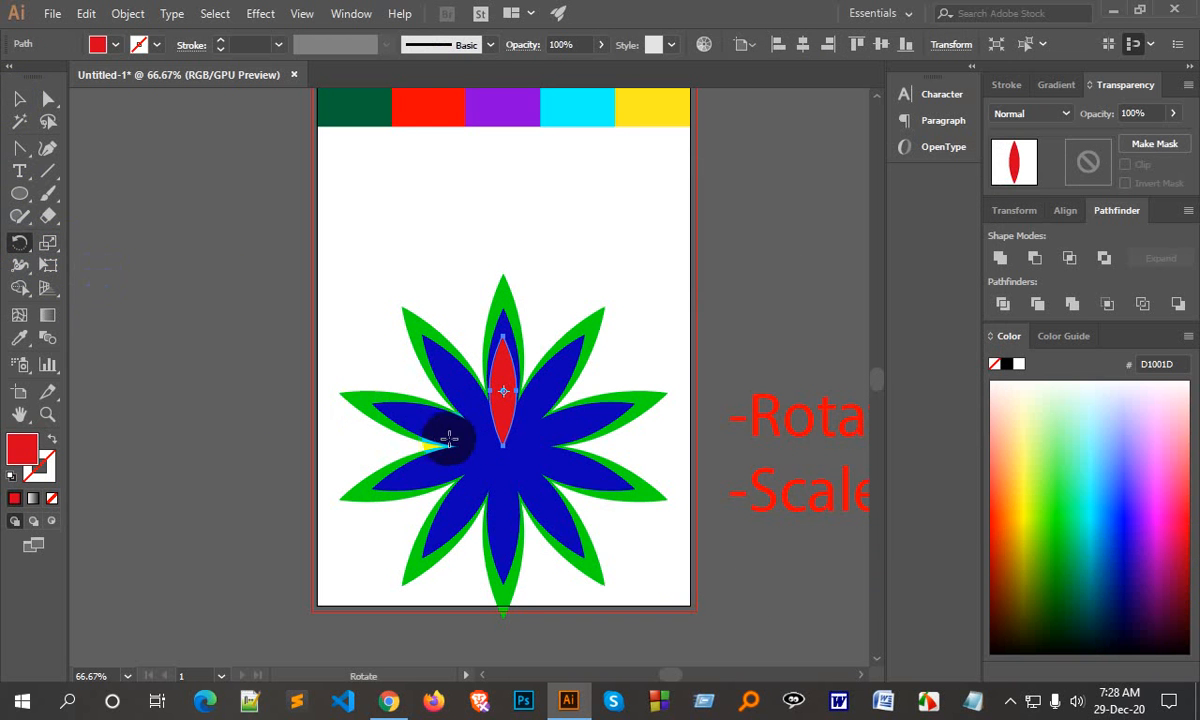
pyautogui.keyDown('alt'); pyautogui.click(503, 447); pyautogui.keyUp('alt')
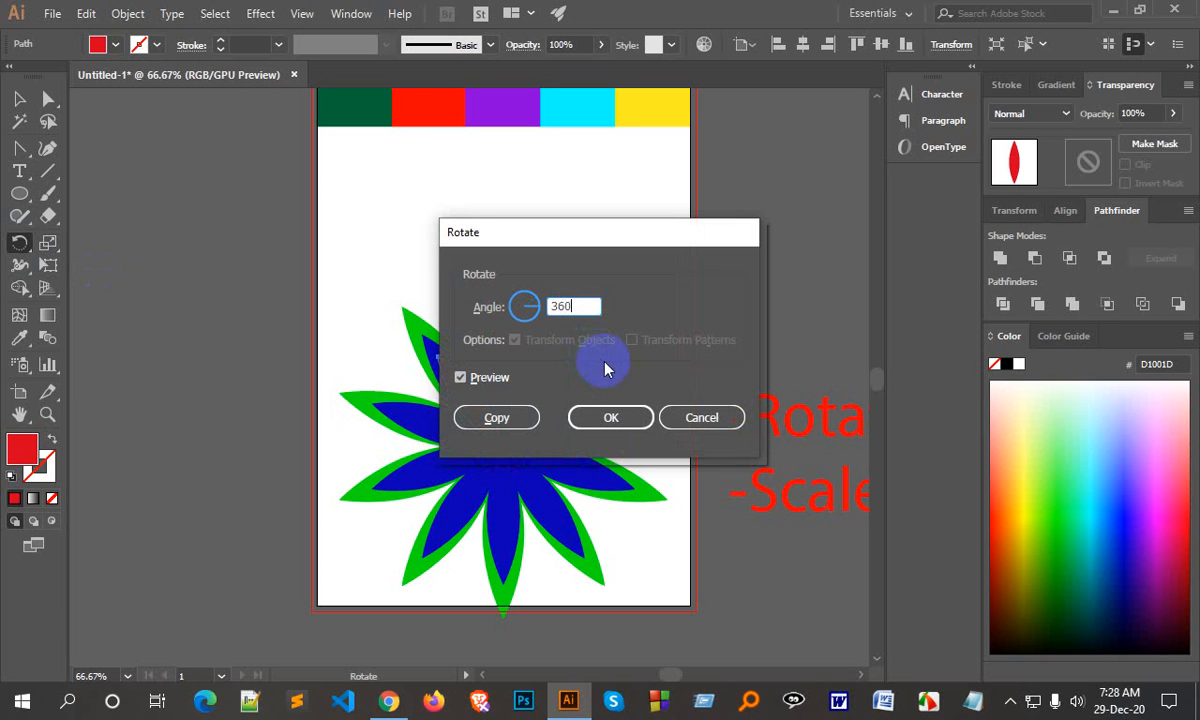
pyautogui.write('360/10')
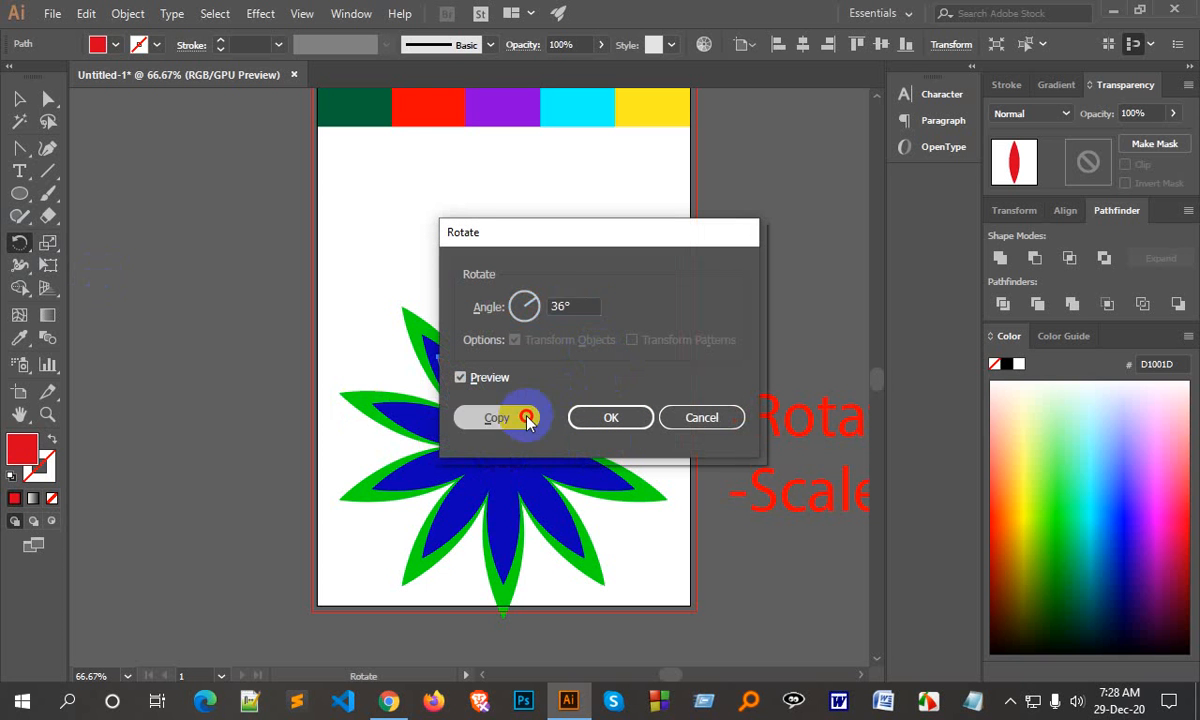
pyautogui.click(497, 418)
# Step: Repeat the rotated red copy around the center until all ten blue petals have a red inner petal
pyautogui.hotkey('ctrl', 'd')
pyautogui.hotkey('ctrl', 'd')
pyautogui.hotkey('ctrl', 'd')
pyautogui.hotkey('ctrl', 'd')
pyautogui.hotkey('ctrl', 'd')
pyautogui.hotkey('ctrl', 'd')
pyautogui.hotkey('ctrl', 'd')
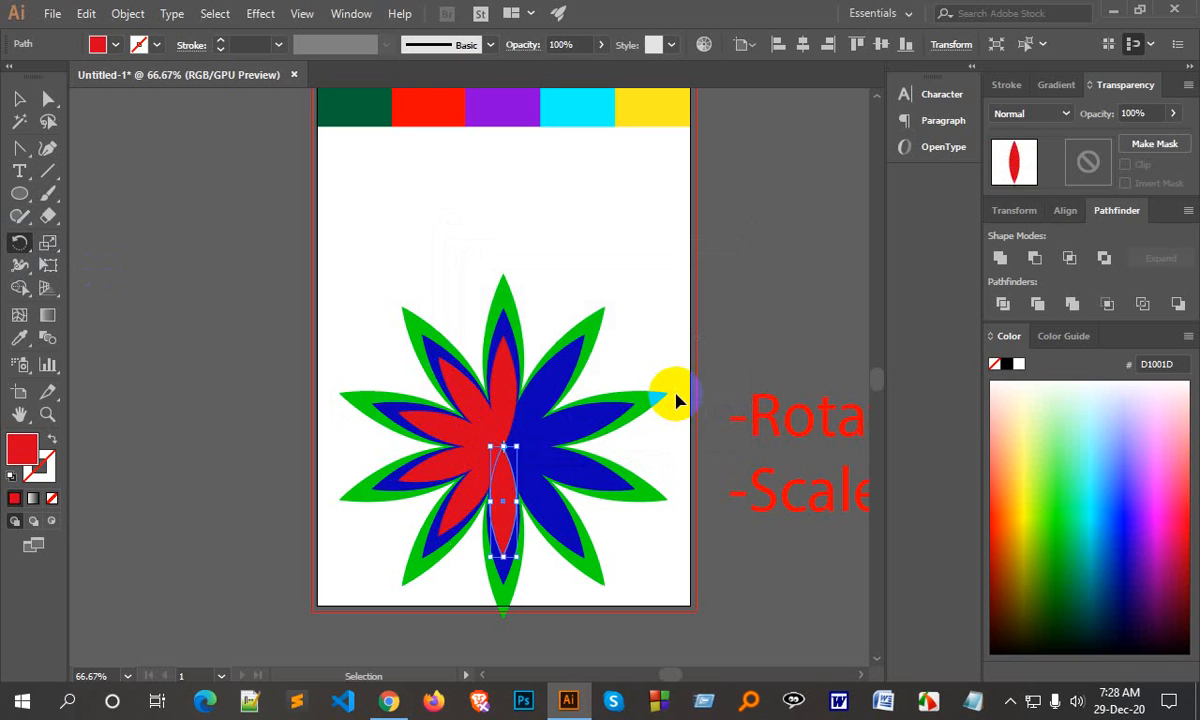
pyautogui.press('v')
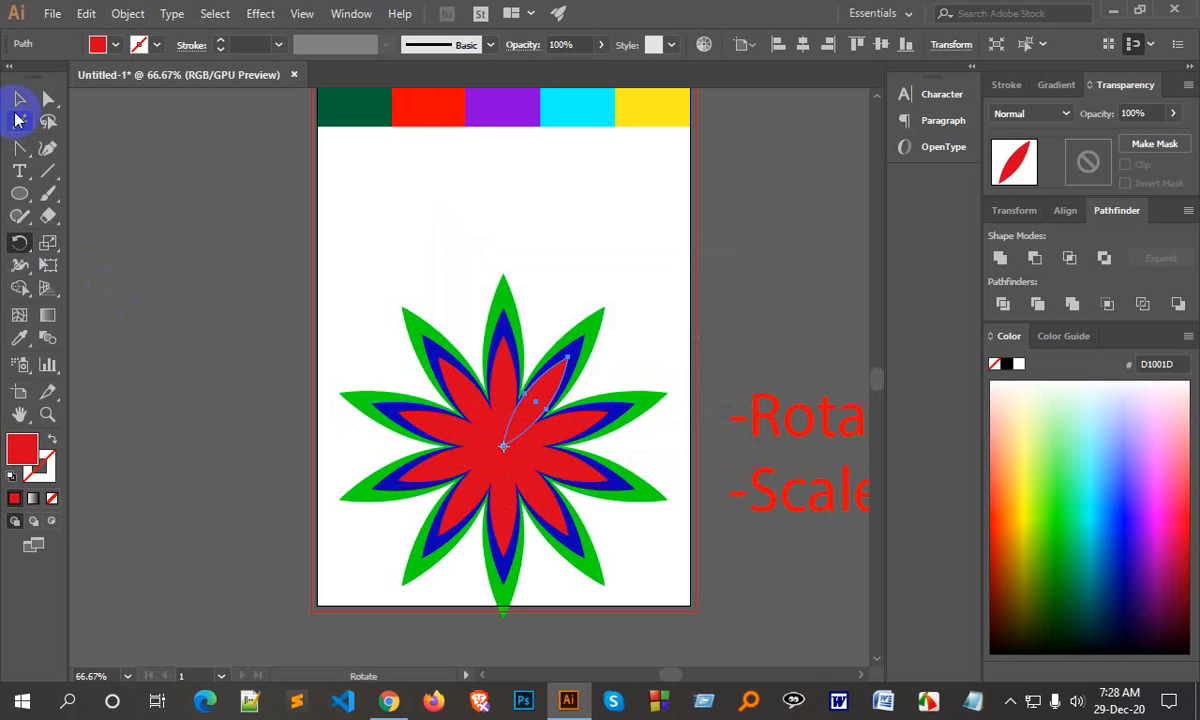
# Step: Draw a small circle on the empty canvas beside the artboard and fill it with green 00DA62
pyautogui.click(612, 572)
pyautogui.moveTo(613, 643); pyautogui.dragTo(359, 327)
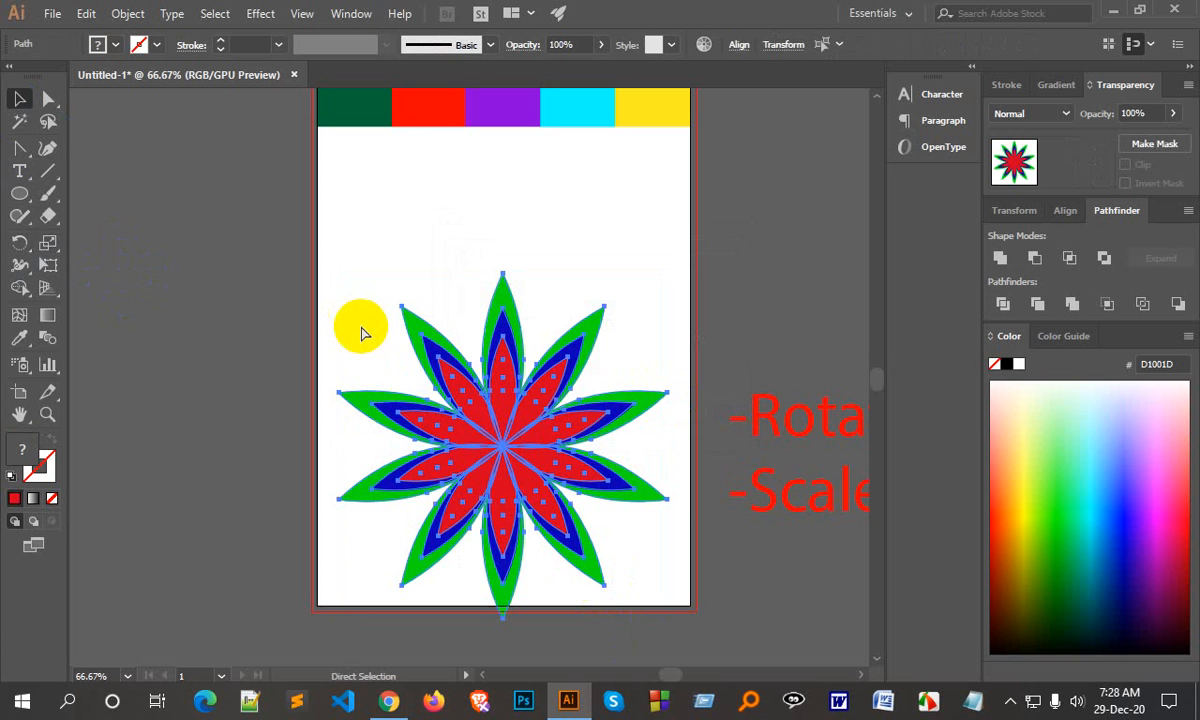
pyautogui.scroll(-2, 340, 380)
pyautogui.click(212, 390)
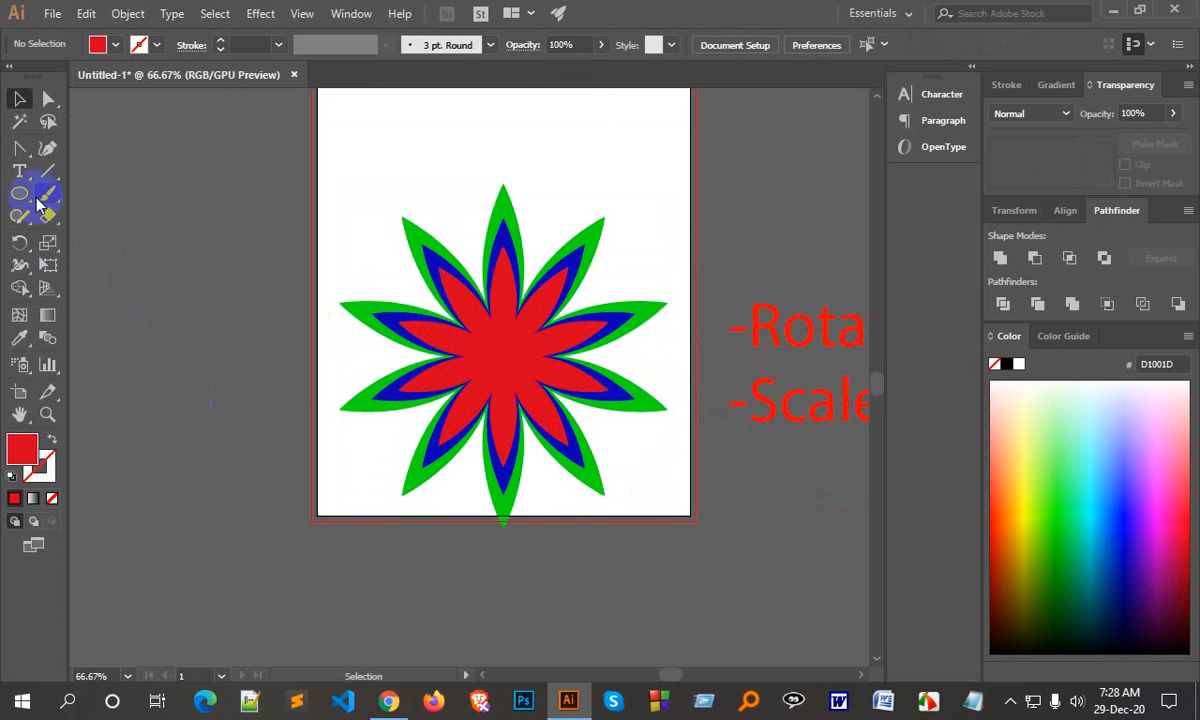
pyautogui.moveTo(179, 260); pyautogui.dragTo(172, 292)
pyautogui.click(1072, 534)
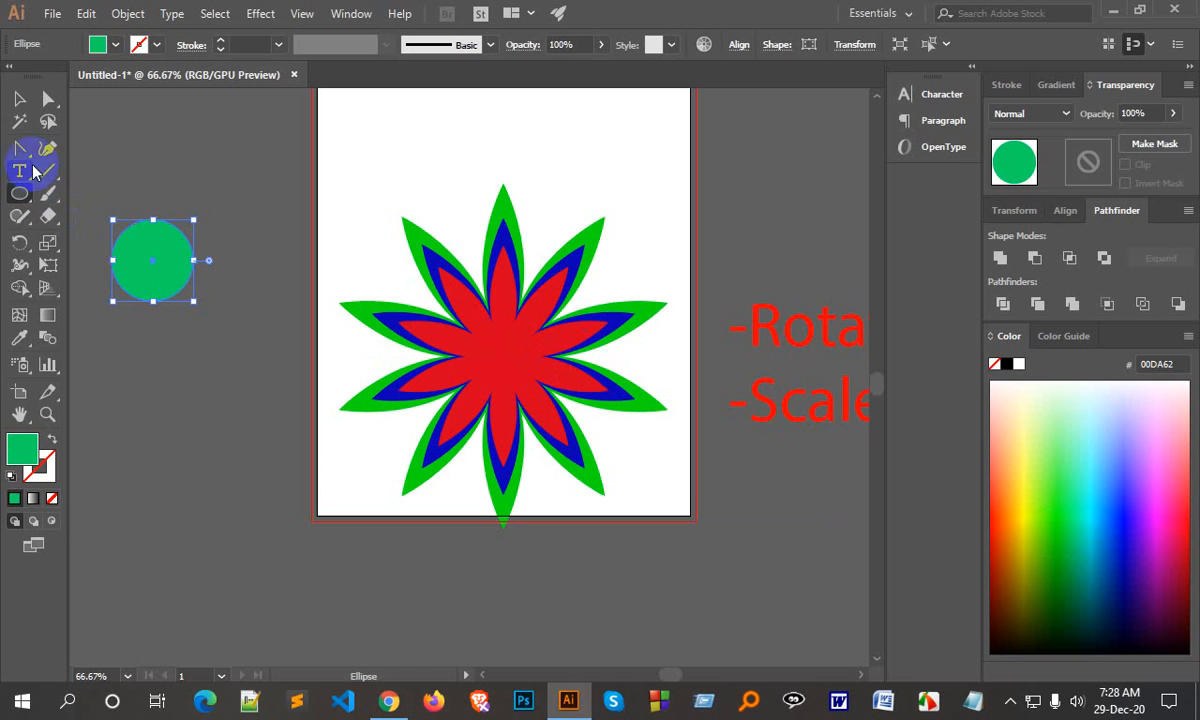
# Step: Move the green circle onto the middle of the flower
pyautogui.click(18, 99)
pyautogui.click(140, 390)
pyautogui.moveTo(134, 287); pyautogui.dragTo(484, 372)
# Step: Center the whole flower and its circle horizontally and vertically on the artboard
pyautogui.moveTo(582, 542); pyautogui.dragTo(340, 262)
pyautogui.click(737, 46)
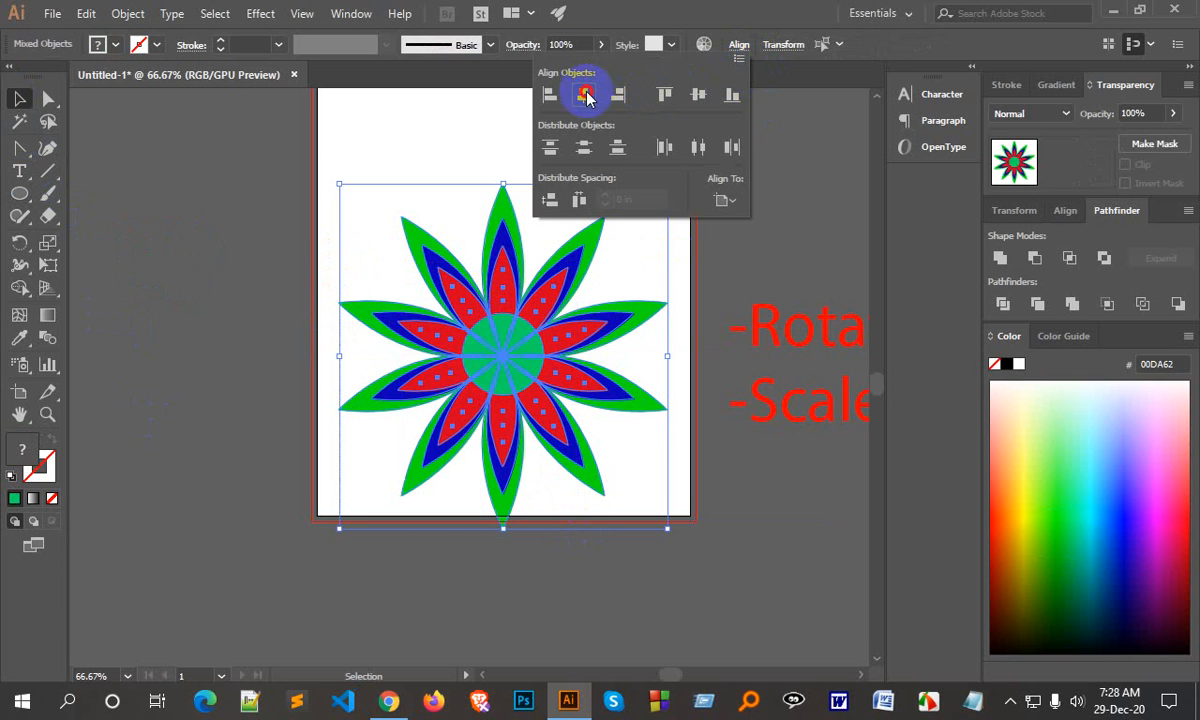
pyautogui.click(700, 96)
pyautogui.click(533, 490)
pyautogui.click(533, 503)
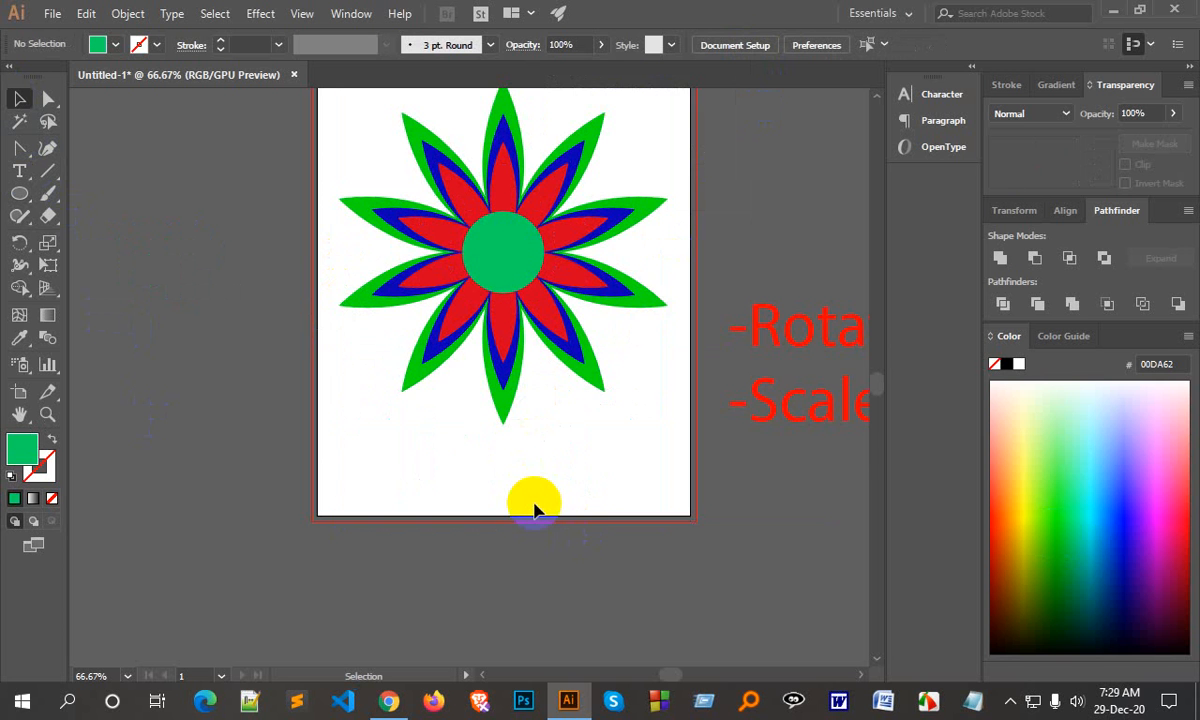
# Step: Delete the complete flower with its center circle from the artboard
pyautogui.scroll(1, 545, 505)
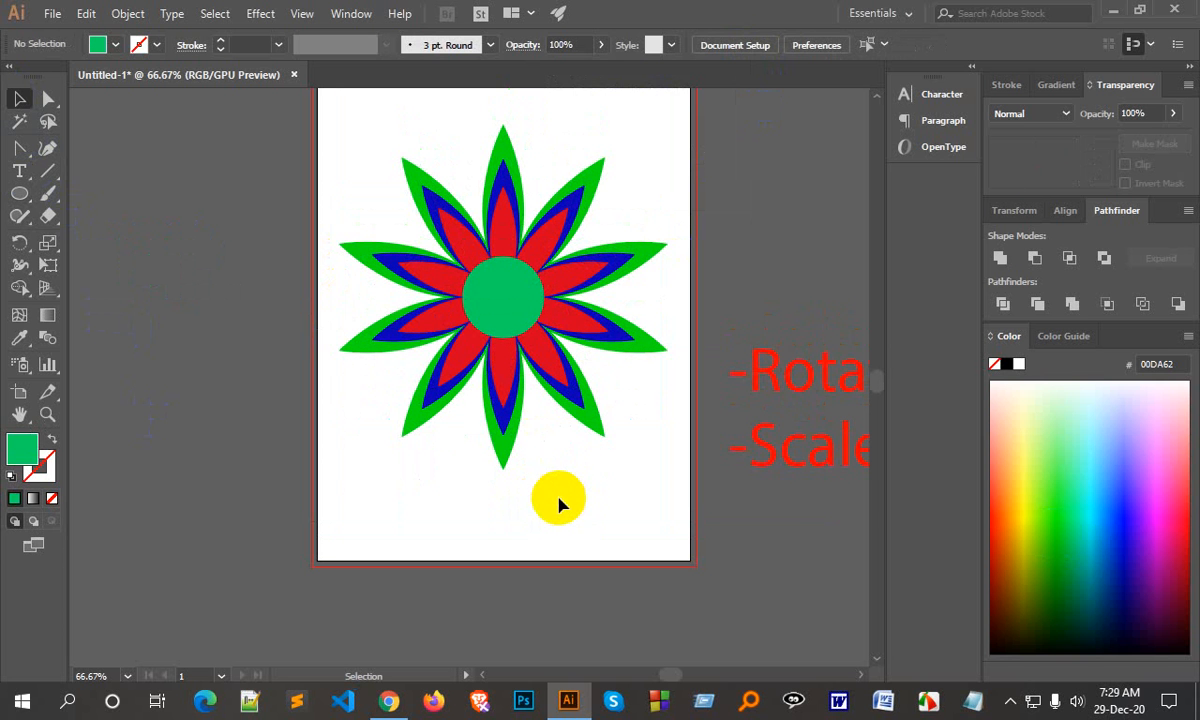
pyautogui.moveTo(601, 503); pyautogui.dragTo(345, 194)
pyautogui.press('Delete')
# Step: Browse the rotate tool image results in Chrome for example designs and return to Illustrator
pyautogui.click(395, 695)
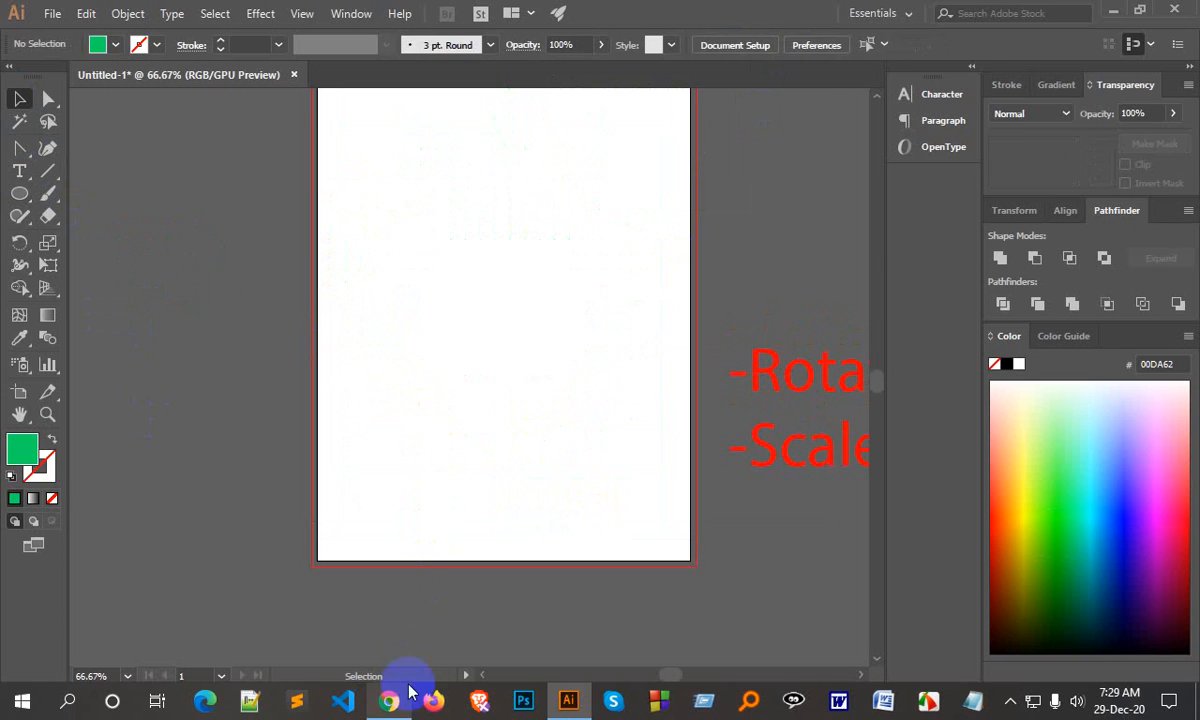
pyautogui.scroll(15, 540, 478)
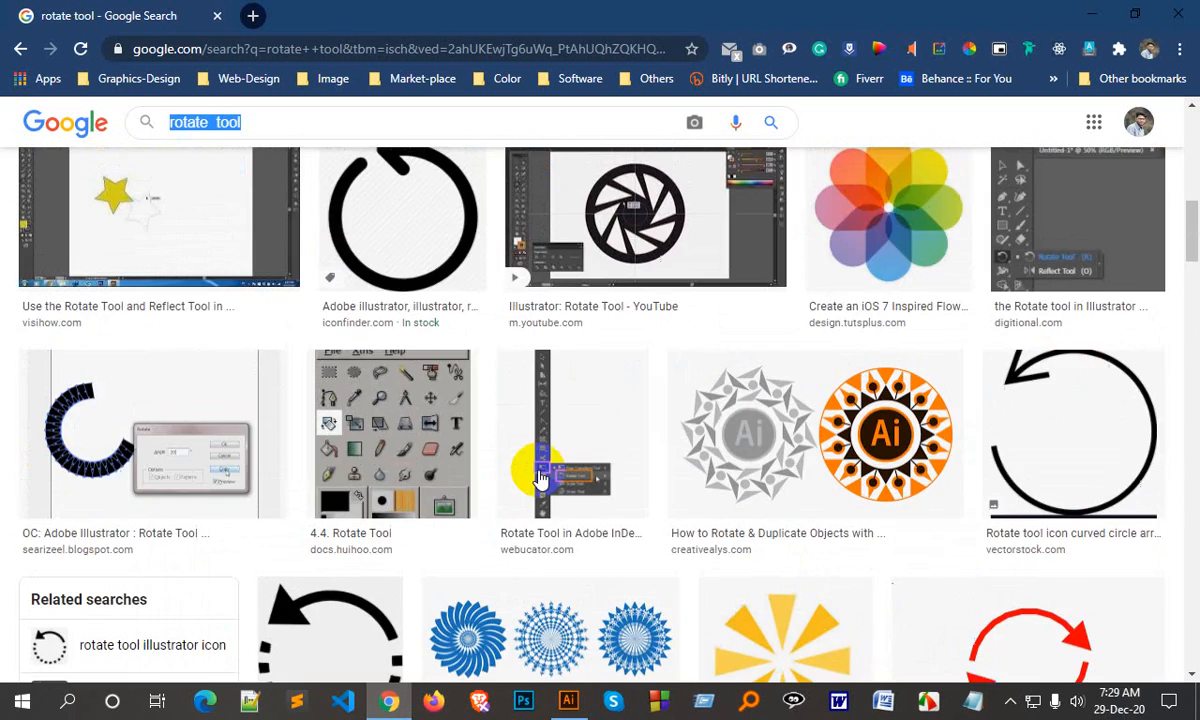
pyautogui.scroll(4, 540, 478)
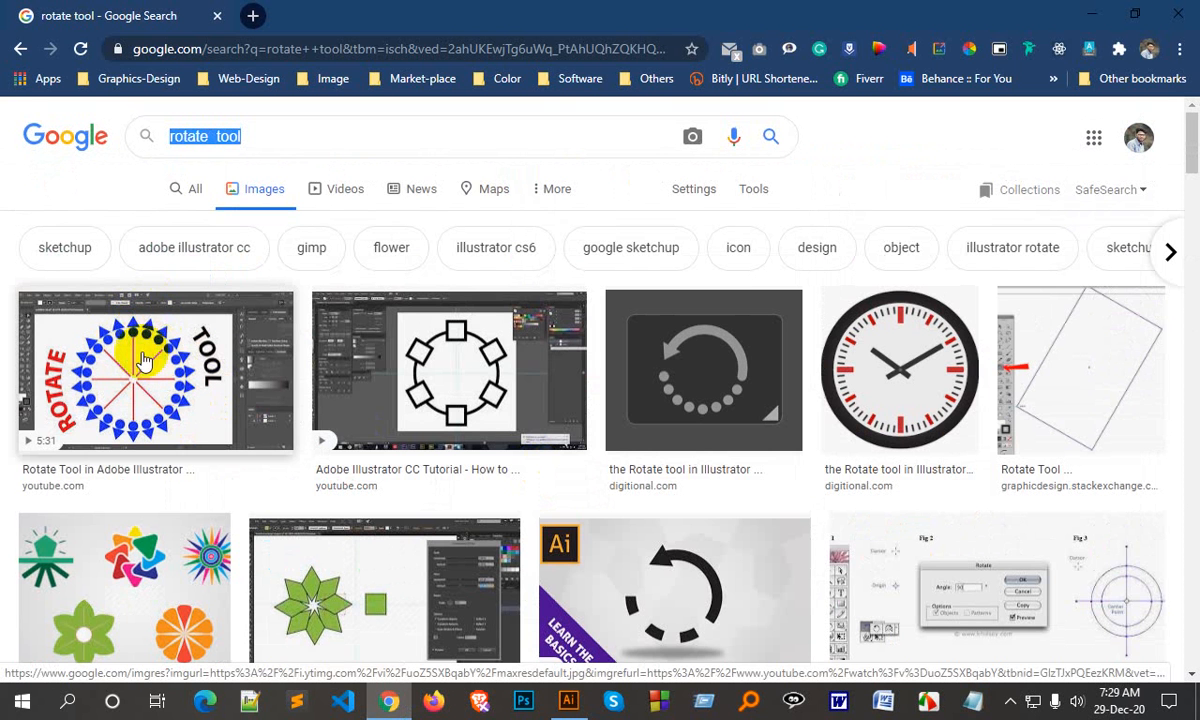
pyautogui.click(566, 700)
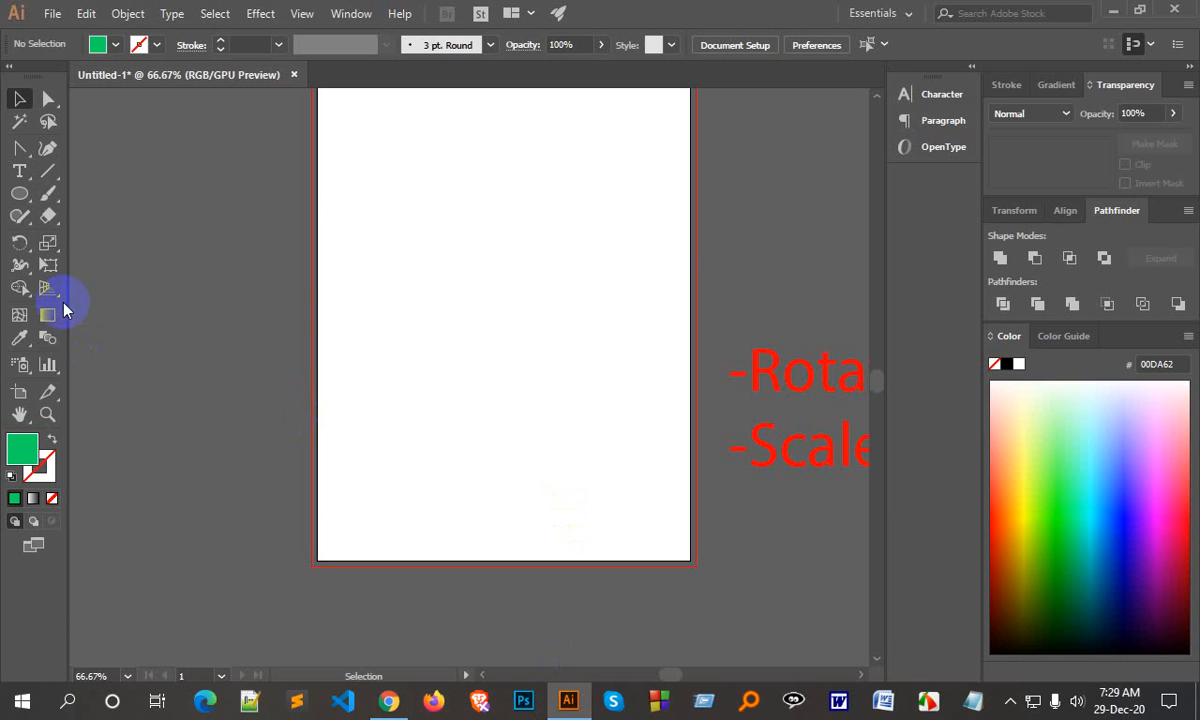
# Step: Draw a green three-pointed, triangle-like star in the upper part of the artboard and shift it horizontally toward the middle
pyautogui.moveTo(18, 200); pyautogui.dragTo(112, 285)
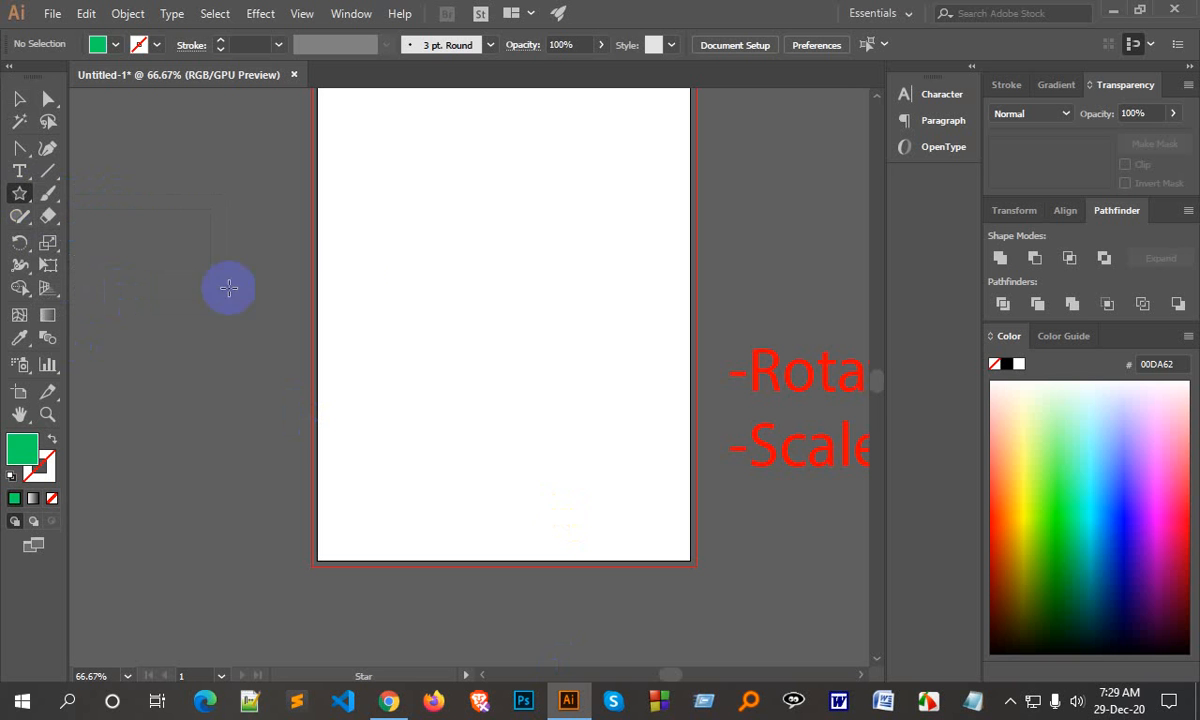
pyautogui.moveTo(415, 240); pyautogui.dragTo(520, 300)
pyautogui.press('Up')
pyautogui.press('Down')
pyautogui.press('Up')
pyautogui.press('Up')
pyautogui.press('Up')
pyautogui.press('Down')
pyautogui.press('Down')
pyautogui.press('Down')
pyautogui.press('Down')
pyautogui.click(19, 98)
pyautogui.moveTo(409, 249); pyautogui.dragTo(484, 249)
pyautogui.click(19, 195)
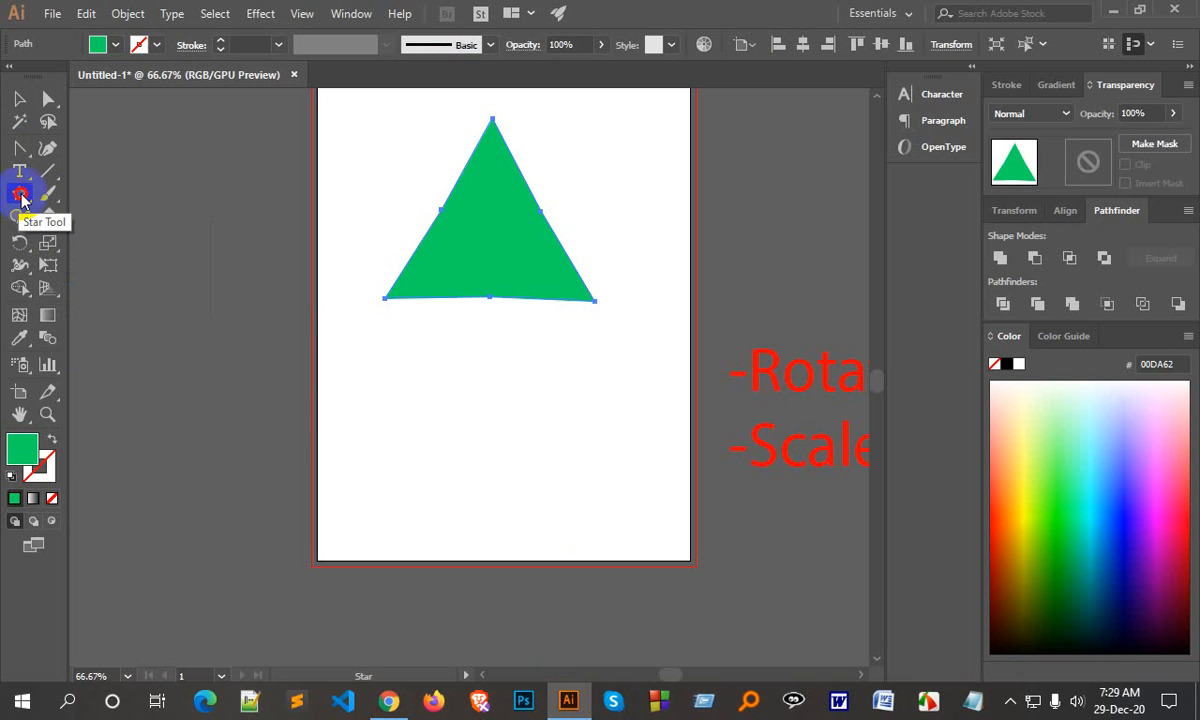
pyautogui.click(134, 210)
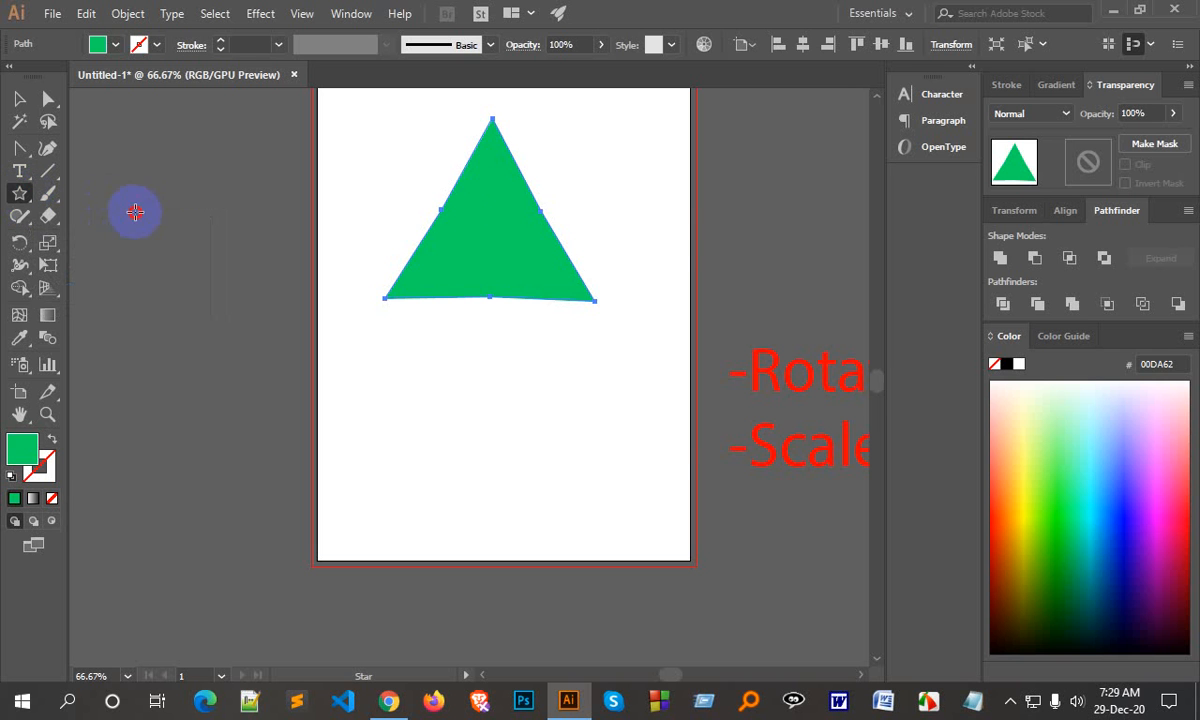
pyautogui.click(620, 425)
# Step: Draw a green circle overlapping the triangle's base and center both shapes horizontally on the artboard
pyautogui.moveTo(19, 193); pyautogui.dragTo(93, 240)
pyautogui.moveTo(461, 329); pyautogui.dragTo(364, 209)
pyautogui.click(19, 98)
pyautogui.click(740, 48)
pyautogui.click(573, 88)
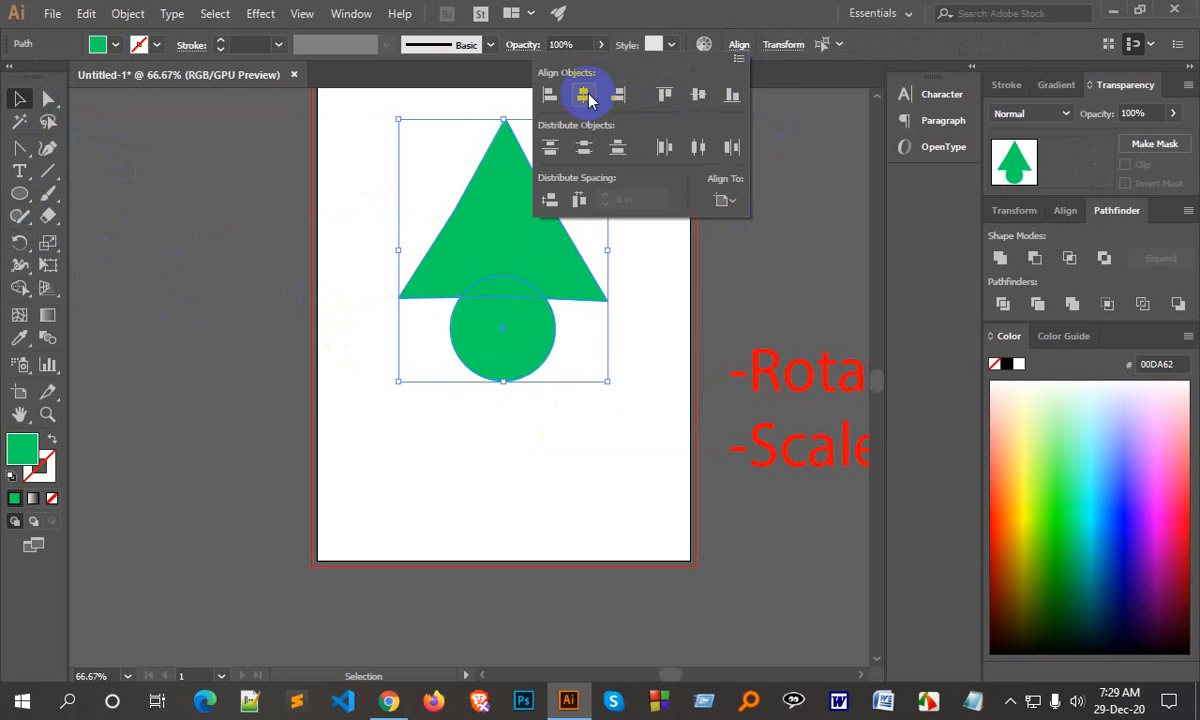
pyautogui.click(568, 407)
# Step: Nudge the green circle downward until it sits just below the triangle's base
pyautogui.click(498, 436)
pyautogui.click(507, 350)
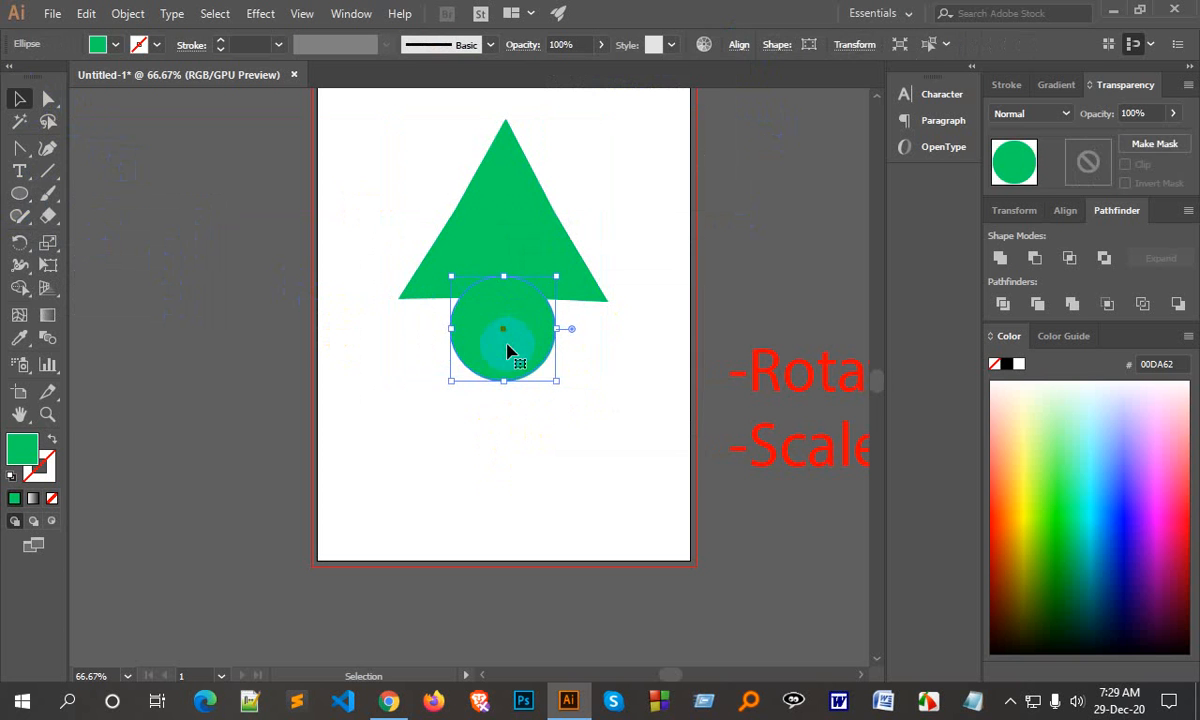
pyautogui.press('Down')
pyautogui.press('Down')
pyautogui.press('Down')
pyautogui.press('Down')
pyautogui.press('Down')
pyautogui.press('Down')
pyautogui.press('Down')
pyautogui.press('Down')
pyautogui.press('Down')
pyautogui.press('Down')
pyautogui.press('Down')
pyautogui.press('Down')
pyautogui.press('Down')
pyautogui.press('Down')
pyautogui.press('Down')
pyautogui.press('Down')
pyautogui.press('Down')
pyautogui.press('Down')
pyautogui.press('Down')
pyautogui.press('Down')
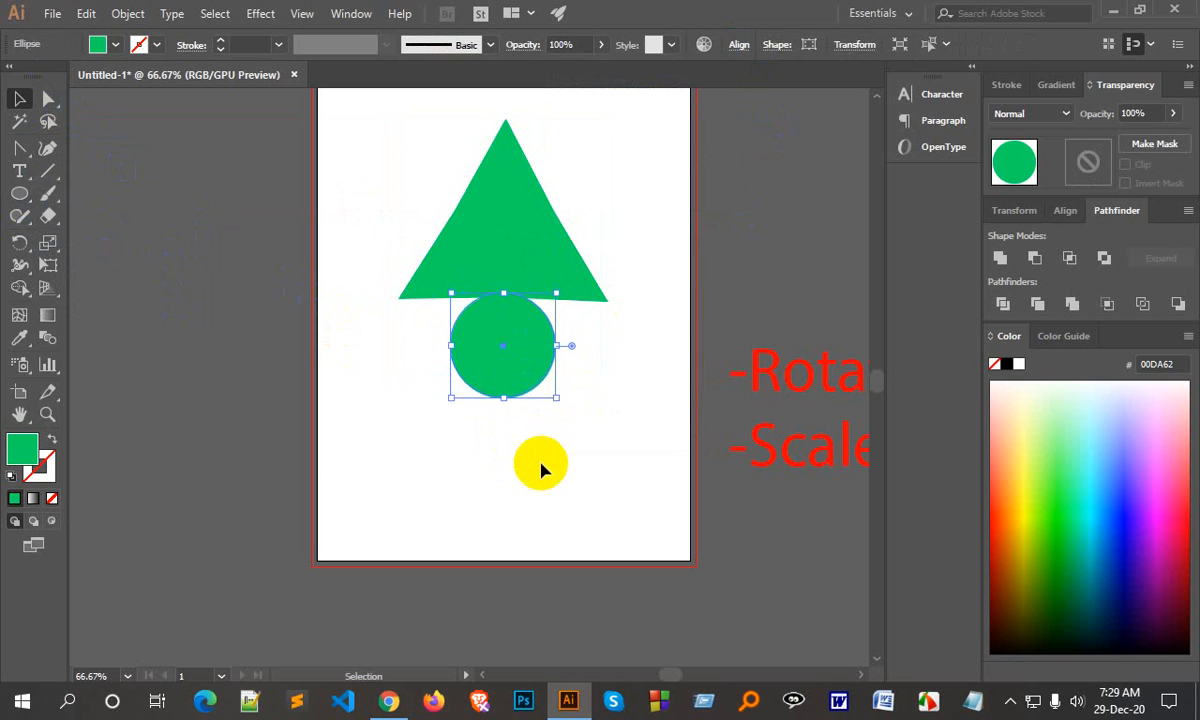
# Step: Group the triangle with the circle and scale the group down to a small motif in the artboard's upper middle
pyautogui.moveTo(540, 470); pyautogui.dragTo(436, 252)
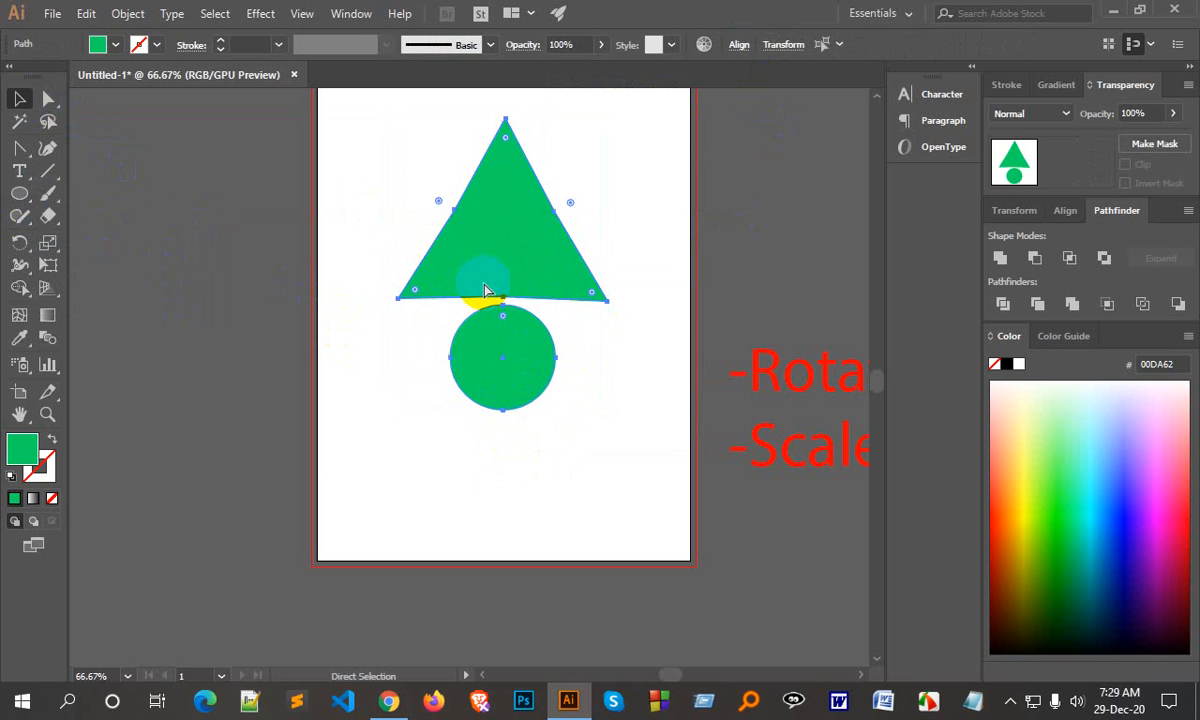
pyautogui.hotkey('ctrl', 'g')
pyautogui.moveTo(608, 407); pyautogui.dragTo(531, 301)
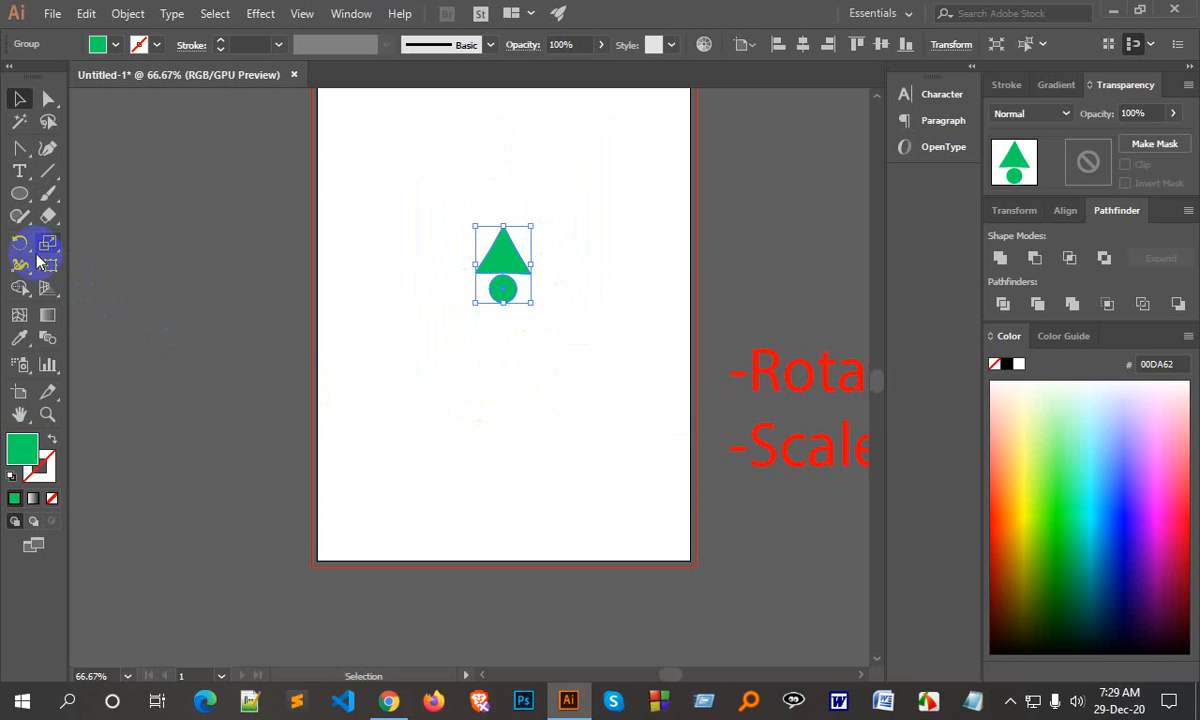
# Step: Create a rotated copy of the motif at 360/10 degrees around a point centered below it
pyautogui.click(19, 243)
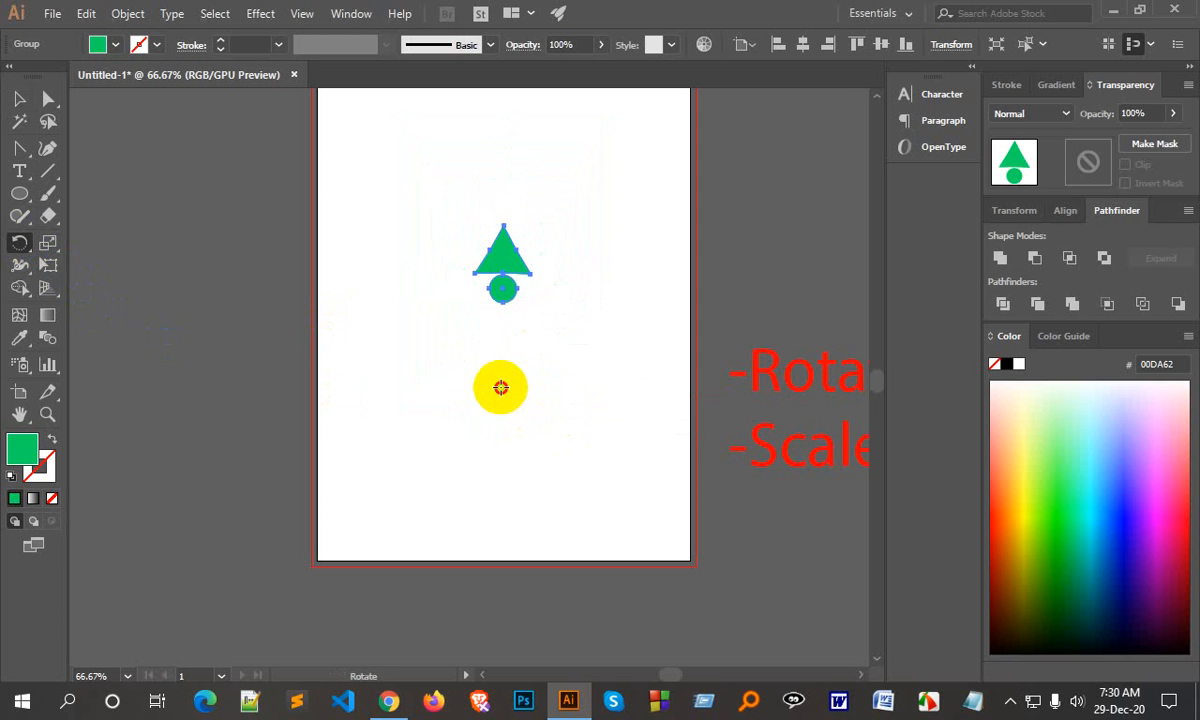
pyautogui.keyDown('alt'); pyautogui.click(500, 387); pyautogui.keyUp('alt')
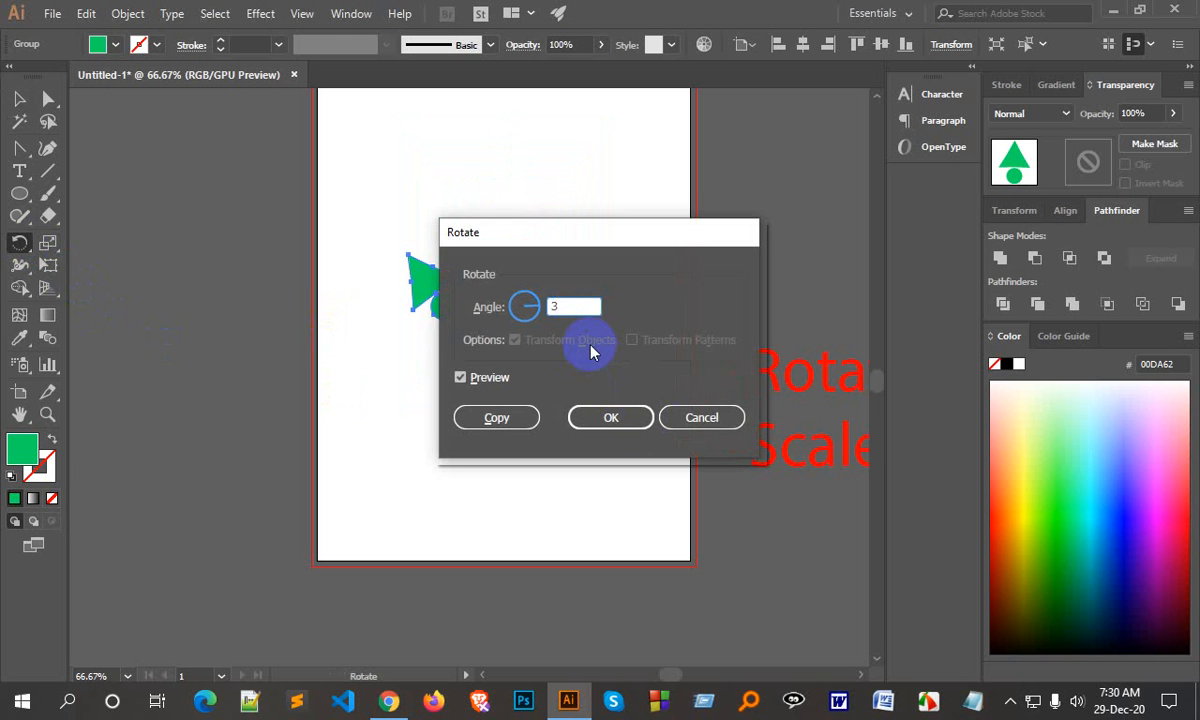
pyautogui.write('360/1')
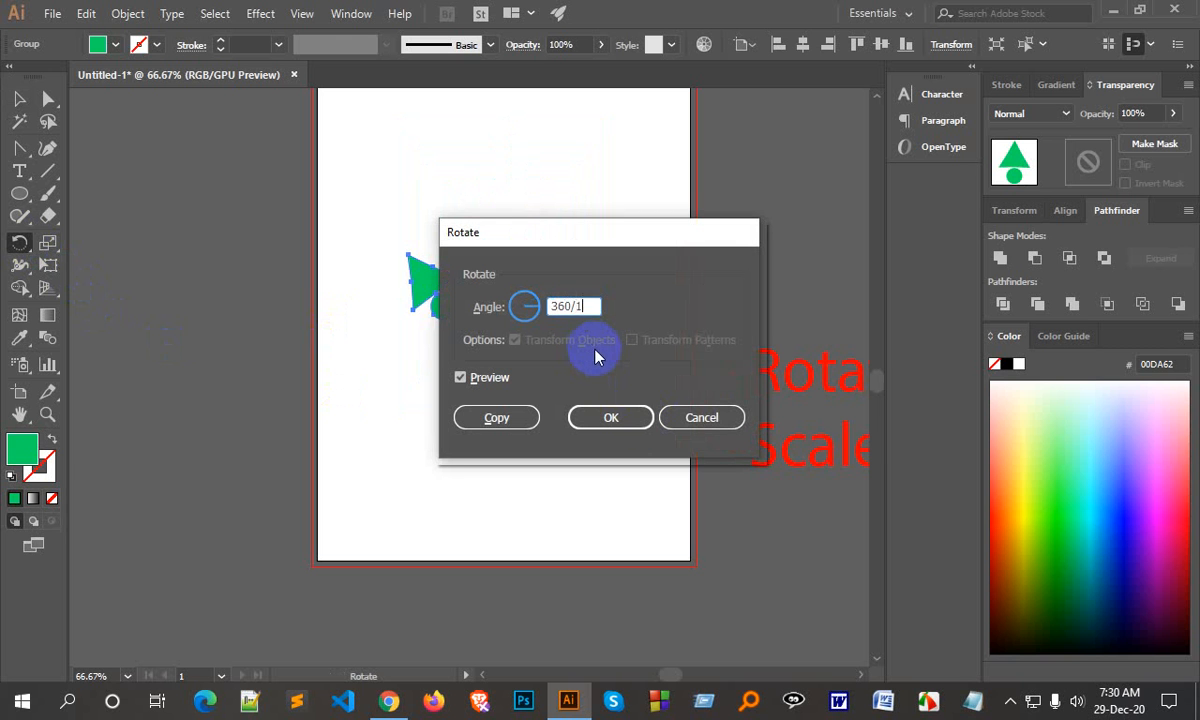
pyautogui.write('0')
pyautogui.click(497, 417)
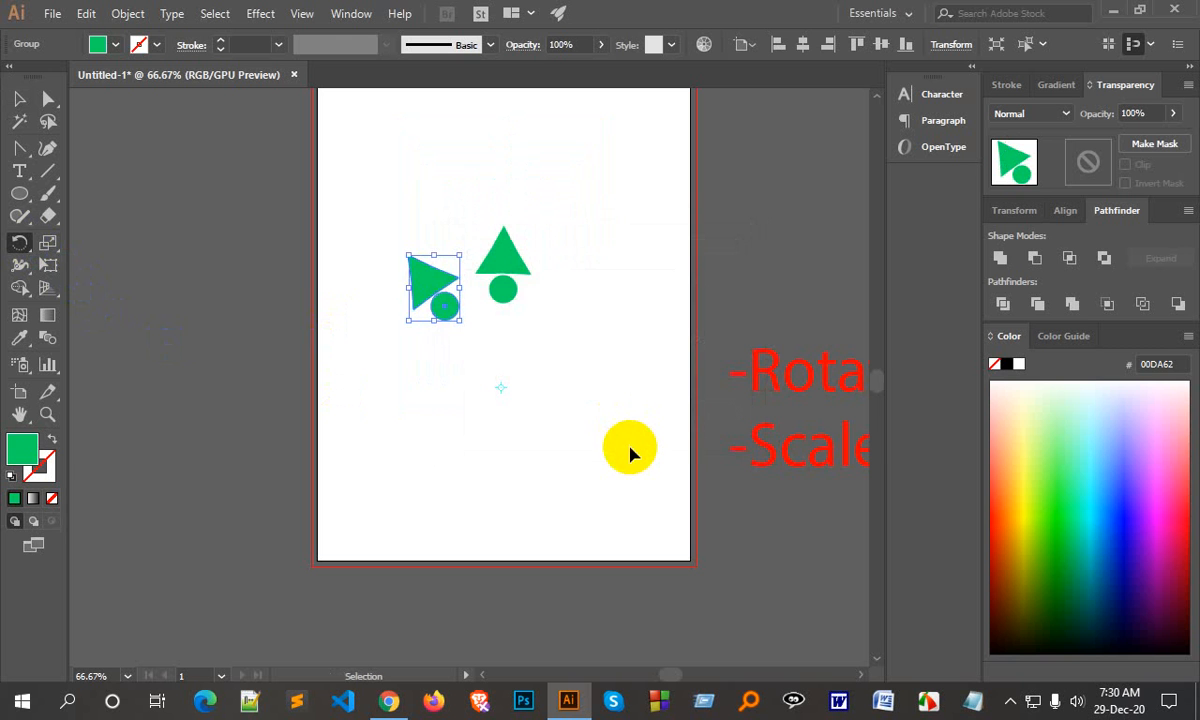
# Step: Repeat the rotated copy eight times to complete a ring of ten motifs, and deselect everything
pyautogui.hotkey('ctrl', 'd')
pyautogui.hotkey('ctrl', 'd')
pyautogui.hotkey('ctrl', 'd')
pyautogui.hotkey('ctrl', 'd')
pyautogui.hotkey('ctrl', 'd')
pyautogui.hotkey('ctrl', 'd')
pyautogui.hotkey('ctrl', 'd')
pyautogui.hotkey('ctrl', 'd')
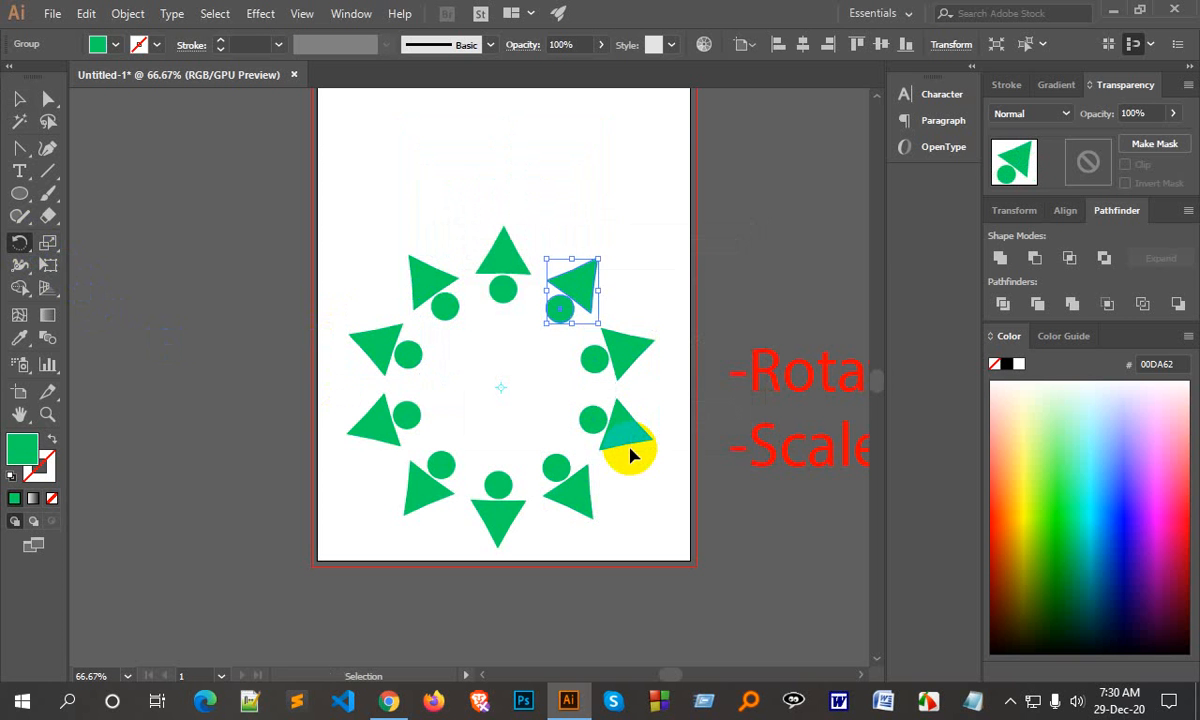
pyautogui.click(19, 99)
pyautogui.click(222, 260)
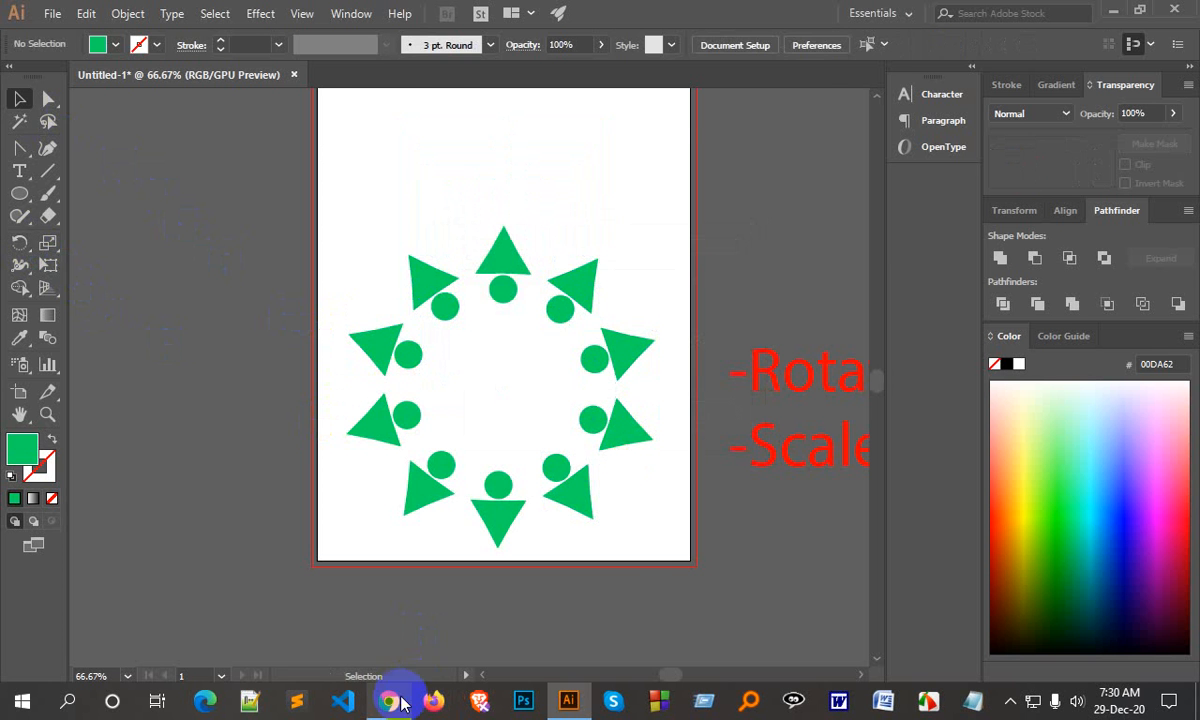
# Step: Check the rotate tool image results in Chrome, return to Illustrator and delete the whole ring of motifs
pyautogui.click(398, 702)
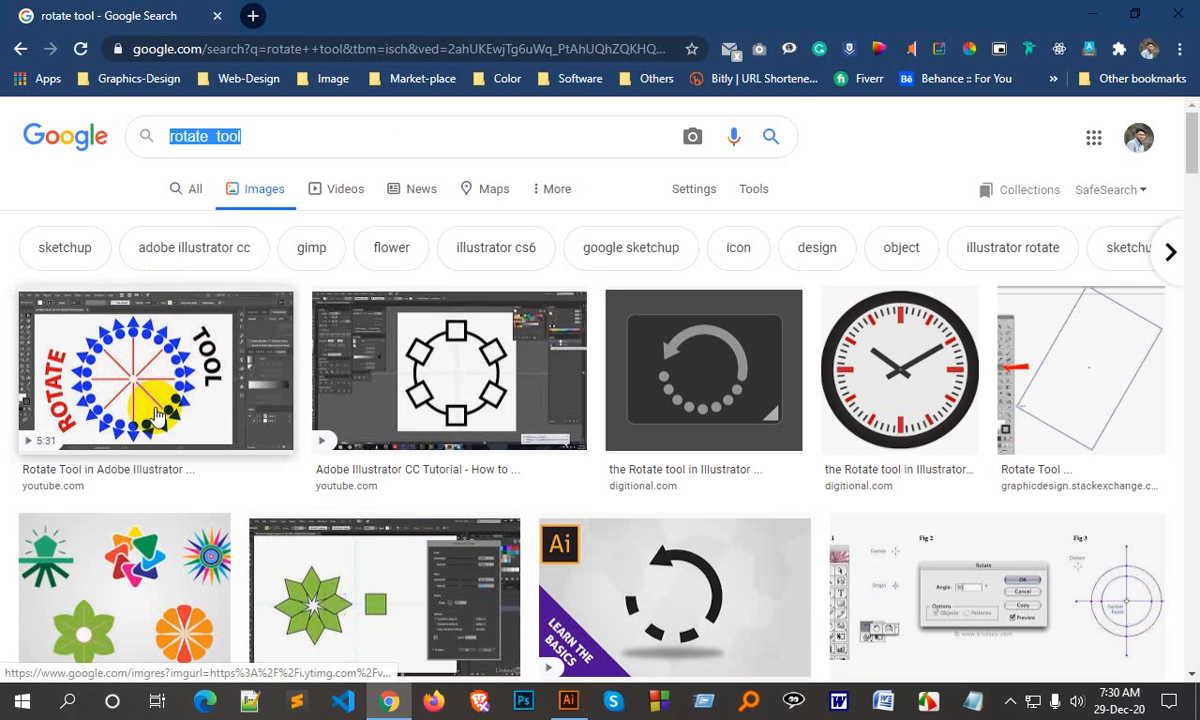
pyautogui.scroll(-2, 155, 415)
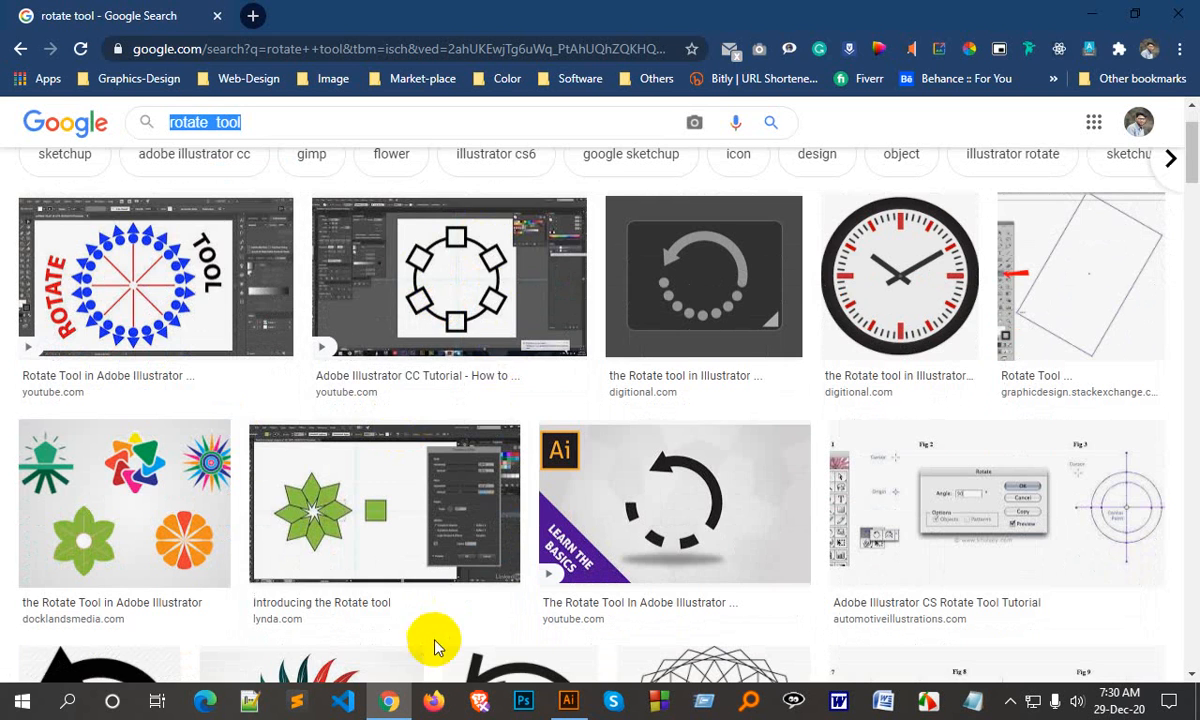
pyautogui.click(568, 702)
pyautogui.moveTo(651, 561); pyautogui.dragTo(329, 241)
pyautogui.press('Delete')
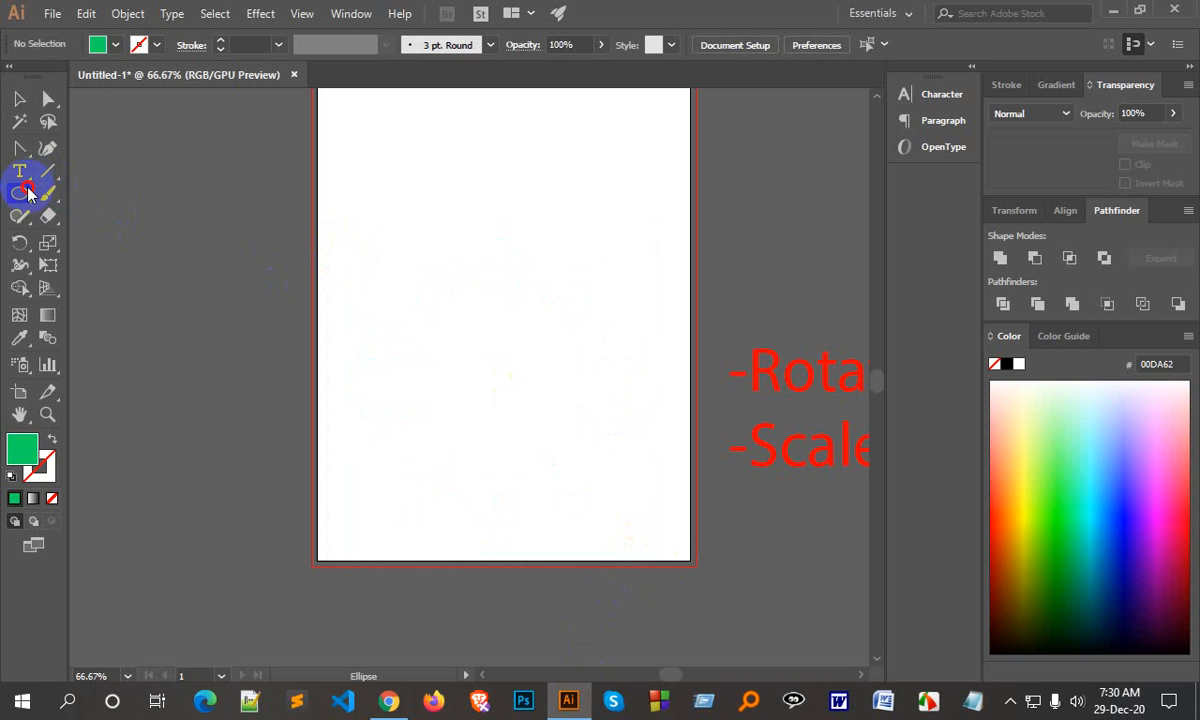
# Step: Draw a green, nearly square rectangle in the middle of the artboard and compare it with the reference images in Chrome
pyautogui.moveTo(28, 193); pyautogui.dragTo(96, 193)
pyautogui.moveTo(439, 223); pyautogui.dragTo(569, 368)
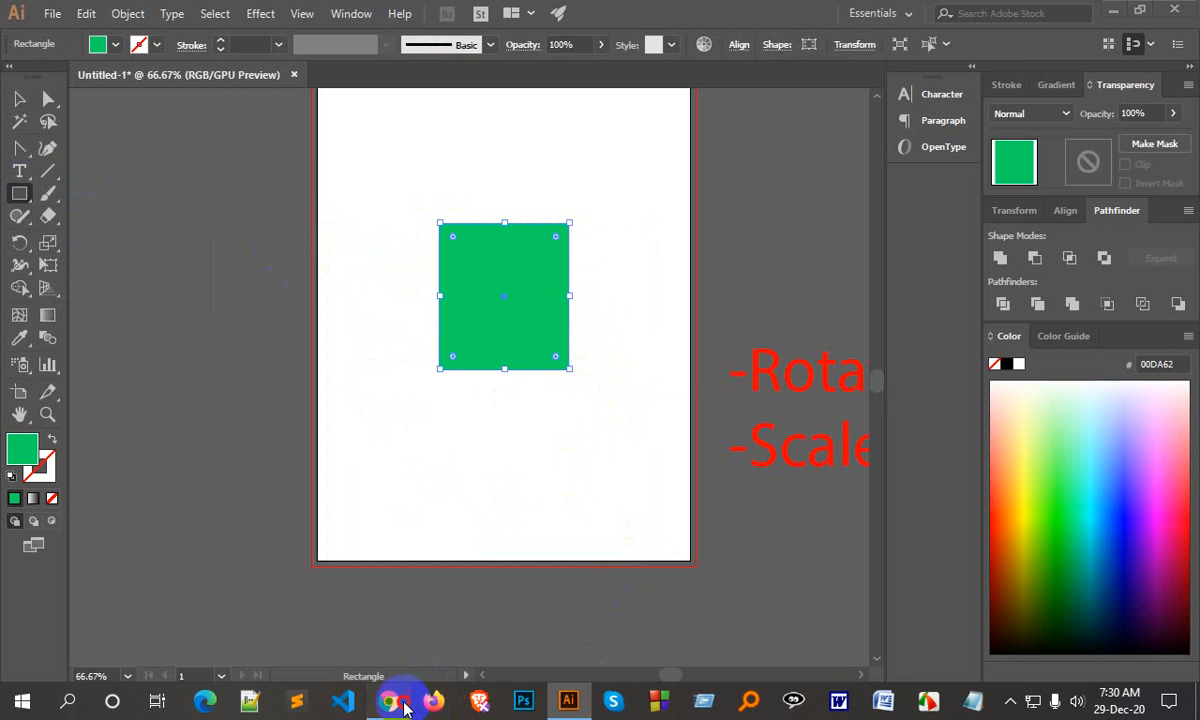
pyautogui.click(398, 703)
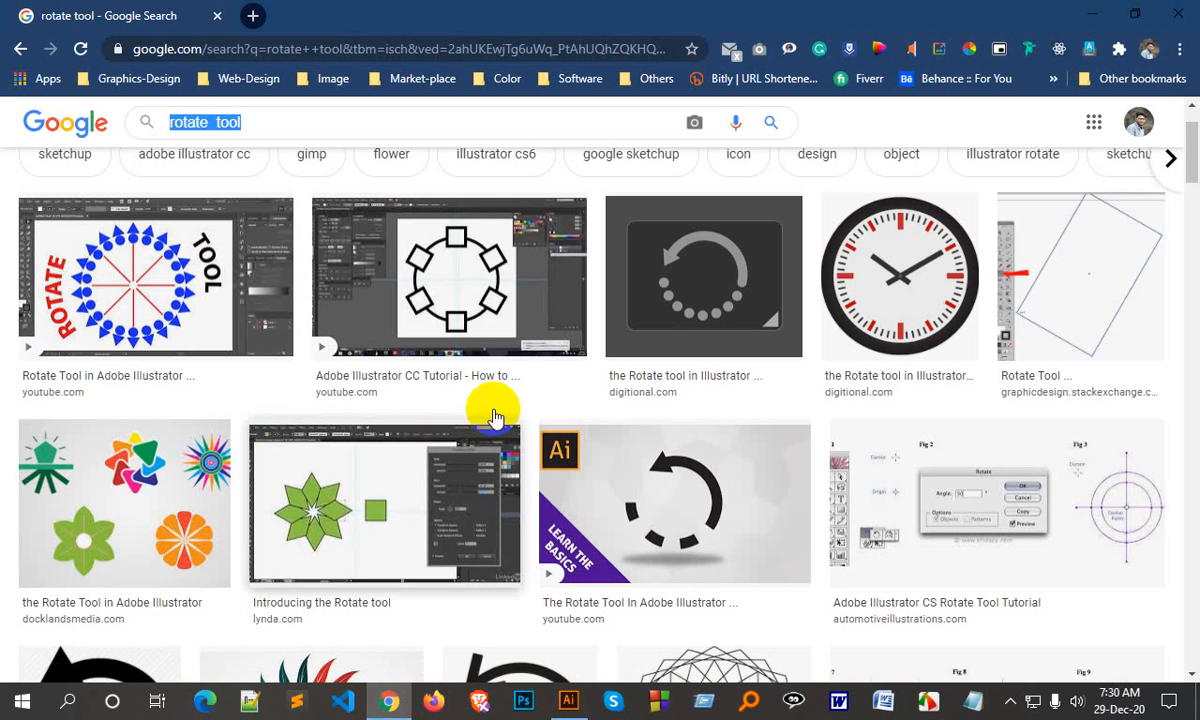
pyautogui.click(567, 702)
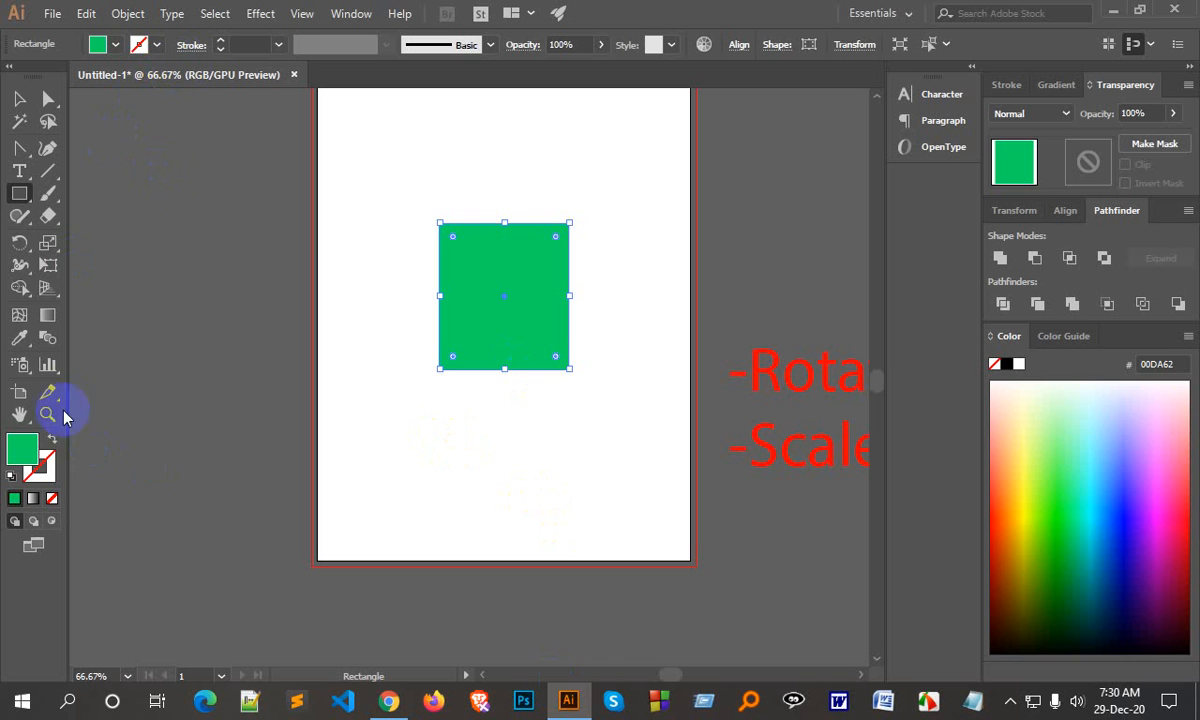
# Step: Swap the rectangle's fill and stroke so only a green outline remains, and set the stroke weight to 19 pt
pyautogui.click(54, 444)
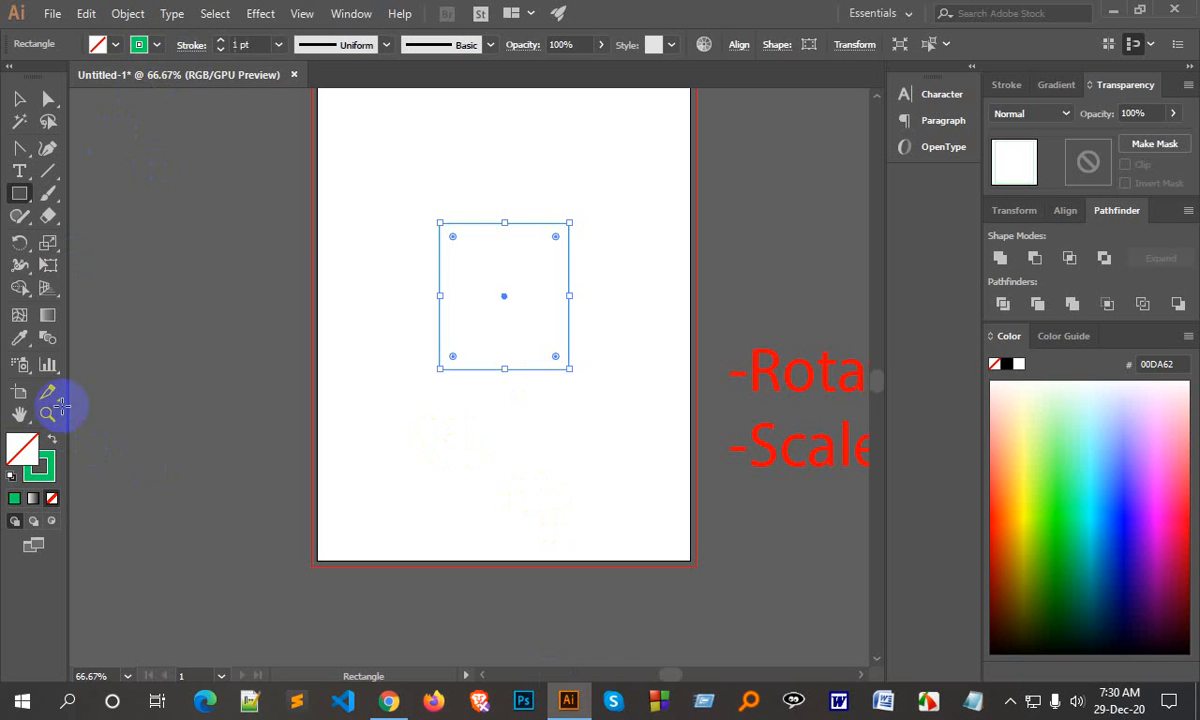
pyautogui.click(220, 41)
pyautogui.click(220, 41)
pyautogui.click(220, 41)
pyautogui.click(220, 41)
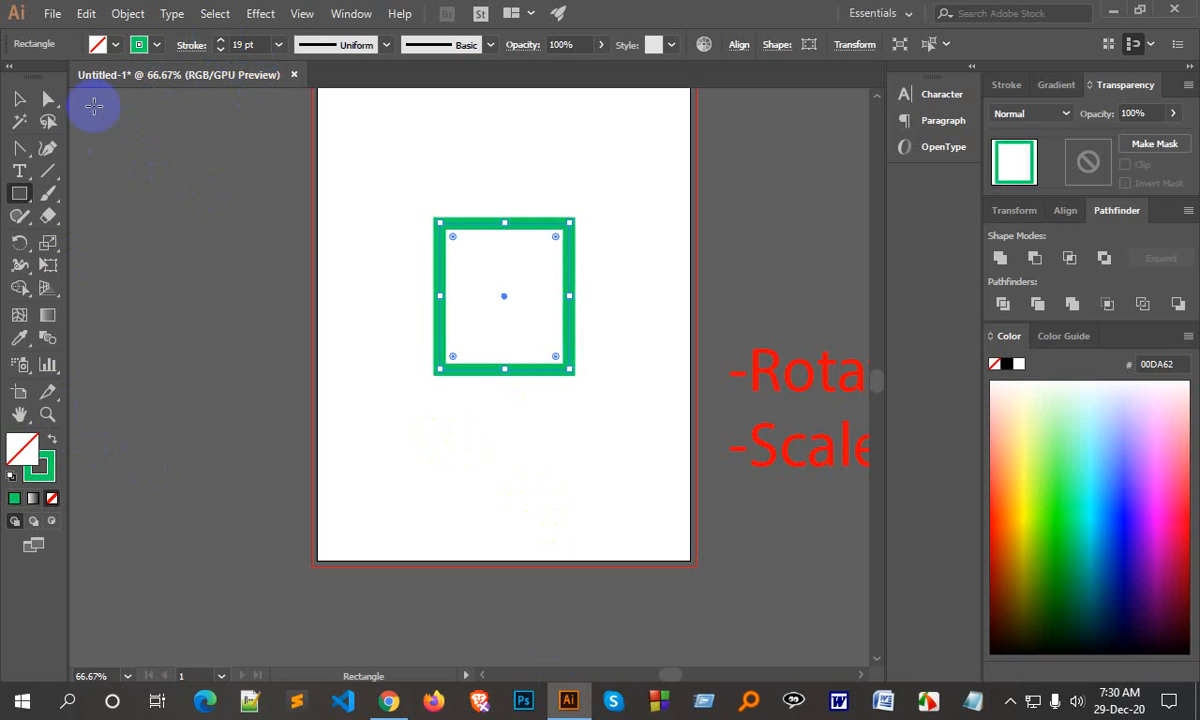
# Step: Move the outlined rectangle toward the upper-left part of the artboard
pyautogui.click(19, 100)
pyautogui.click(396, 482)
pyautogui.moveTo(478, 370); pyautogui.dragTo(404, 315)
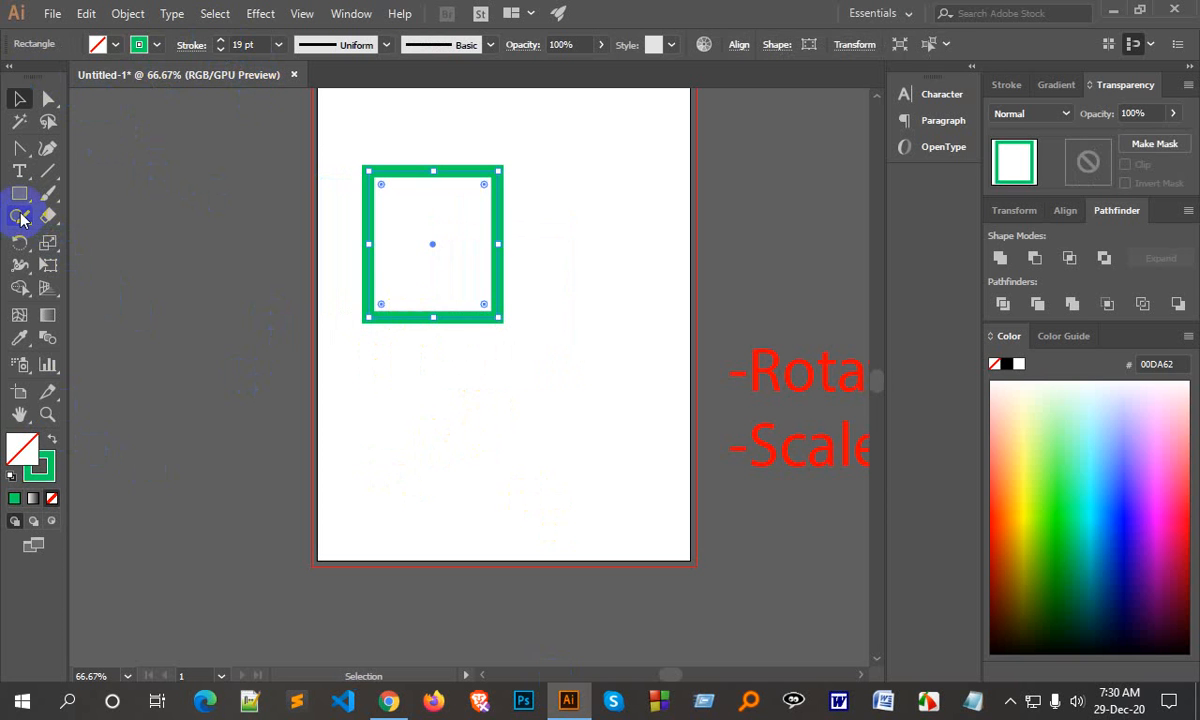
# Step: Create a rotated copy of the outlined rectangle at 360/10 degrees around a point near the artboard's lower edge
pyautogui.click(19, 242)
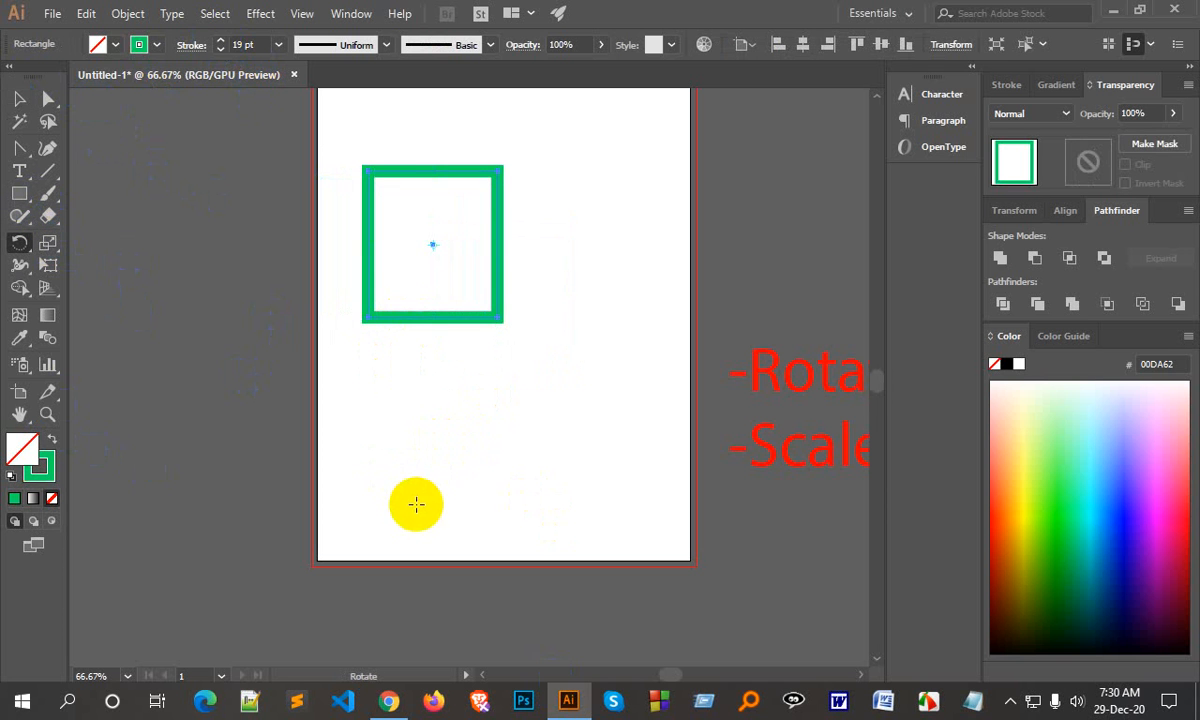
pyautogui.scroll(-2, 430, 505)
pyautogui.scroll(-1, 430, 505)
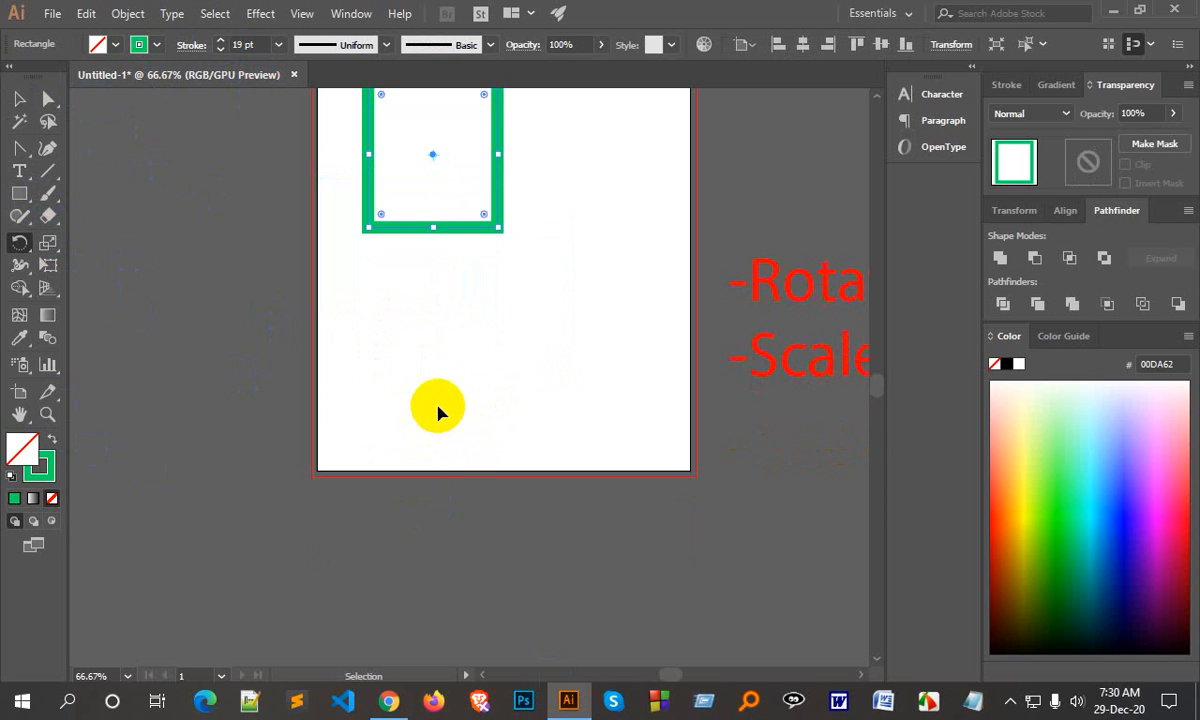
pyautogui.keyDown('ctrl'); pyautogui.keyDown('alt'); pyautogui.click(438, 406); pyautogui.keyUp('alt'); pyautogui.keyUp('ctrl')
pyautogui.keyDown('ctrl'); pyautogui.keyDown('alt'); pyautogui.click(439, 405); pyautogui.keyUp('alt'); pyautogui.keyUp('ctrl')
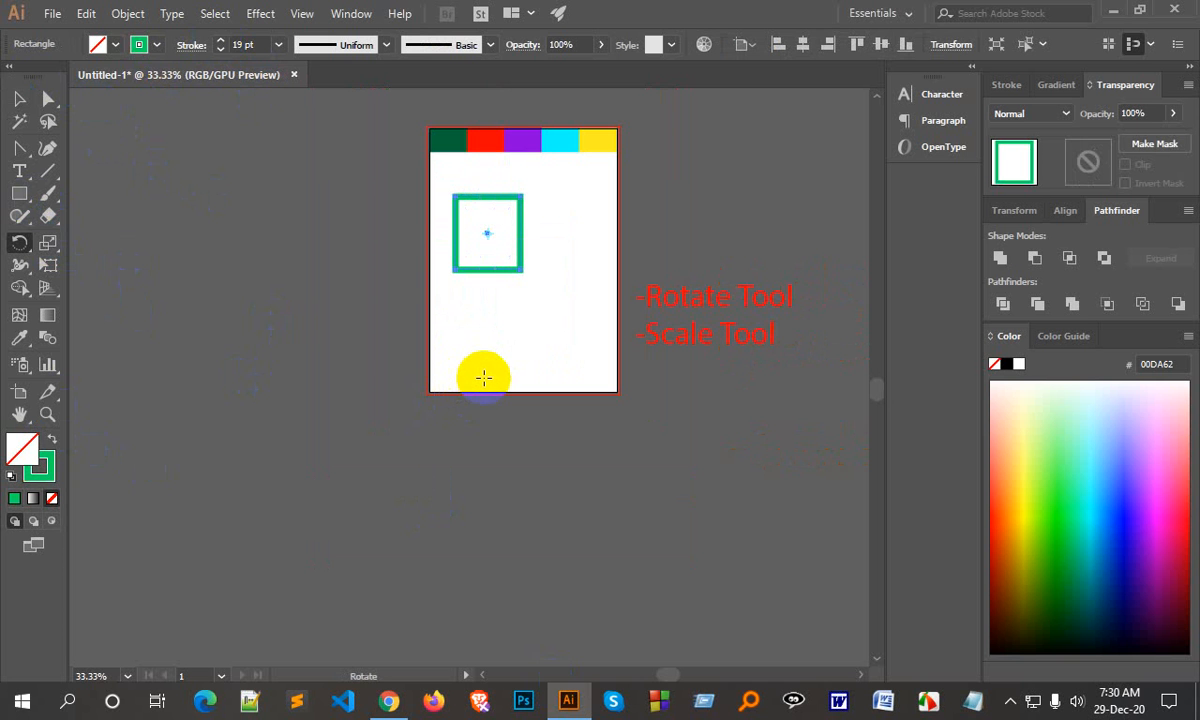
pyautogui.keyDown('alt'); pyautogui.click(483, 378); pyautogui.keyUp('alt')
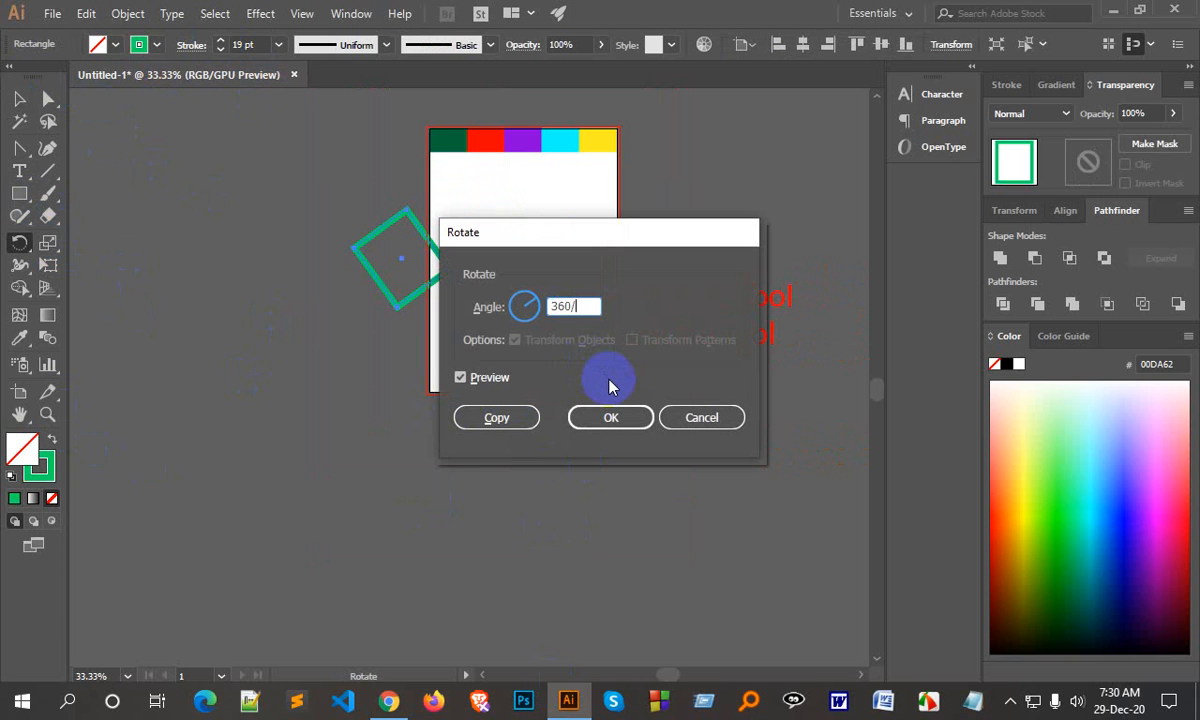
pyautogui.write('360/10')
pyautogui.click(472, 418)
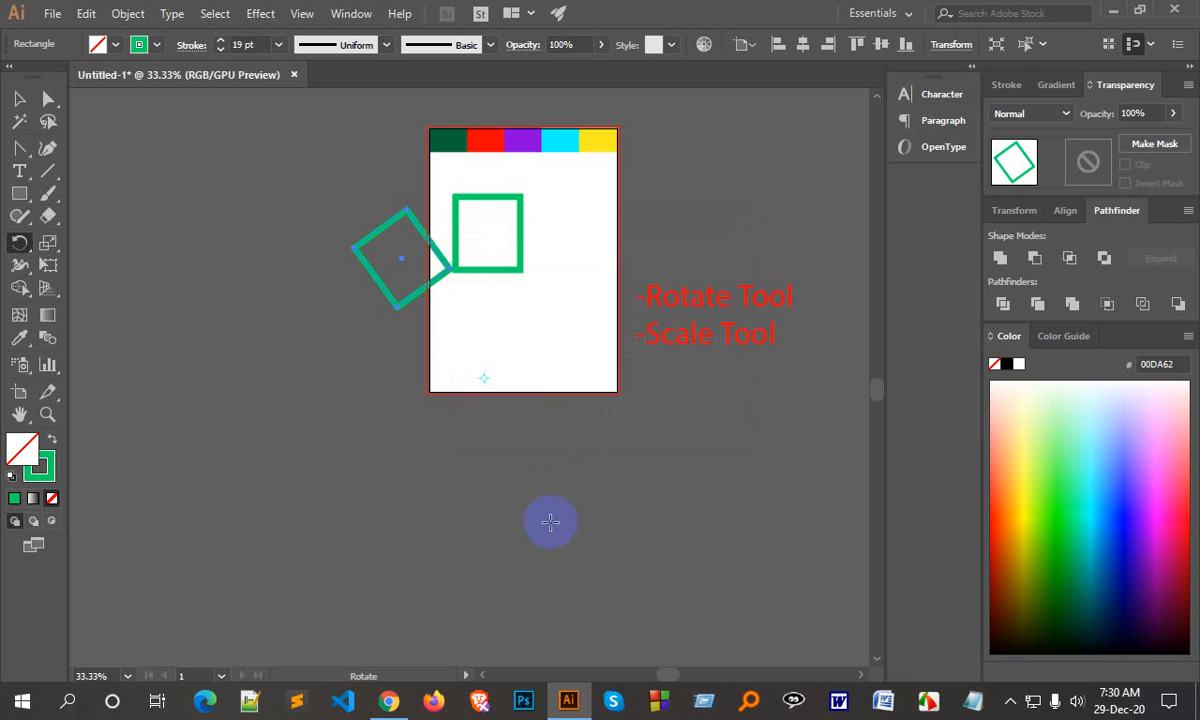
# Step: Repeat the rotated rectangle copy eight times to close a ring of ten outlined rectangles
pyautogui.hotkey('ctrl', 'd')
pyautogui.hotkey('ctrl', 'd')
pyautogui.hotkey('ctrl', 'd')
pyautogui.hotkey('ctrl', 'd')
pyautogui.hotkey('ctrl', 'd')
pyautogui.hotkey('ctrl', 'd')
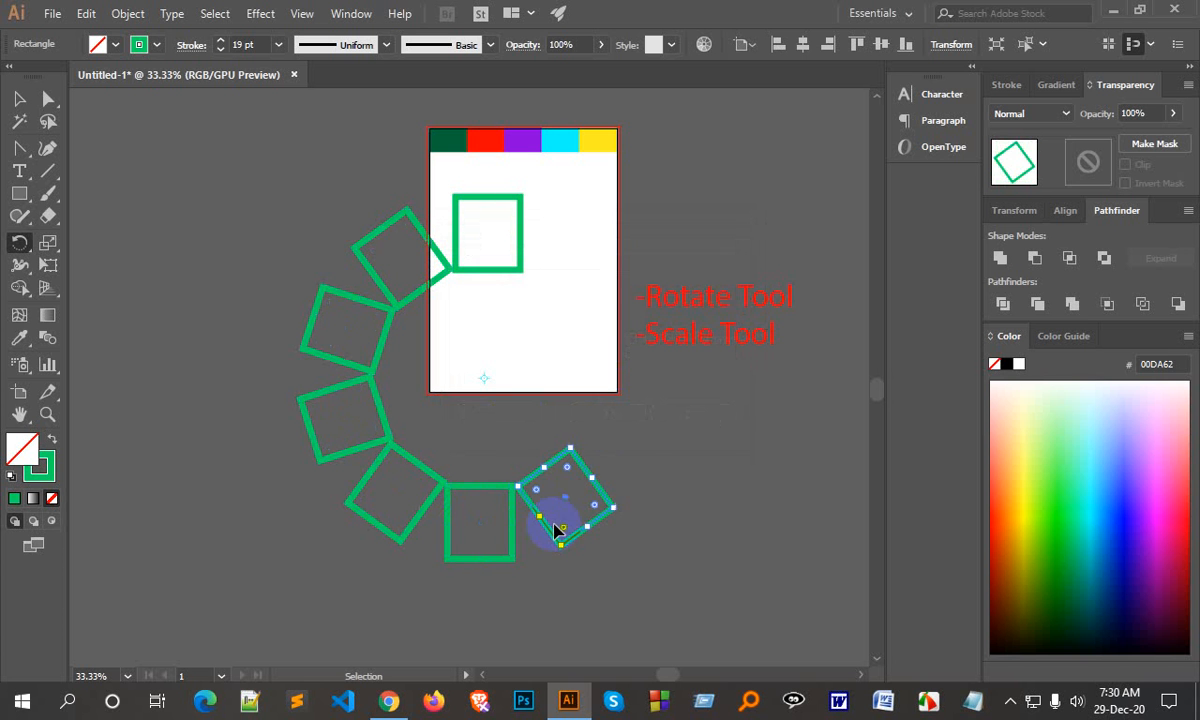
pyautogui.hotkey('ctrl', 'd')
pyautogui.hotkey('ctrl', 'd')
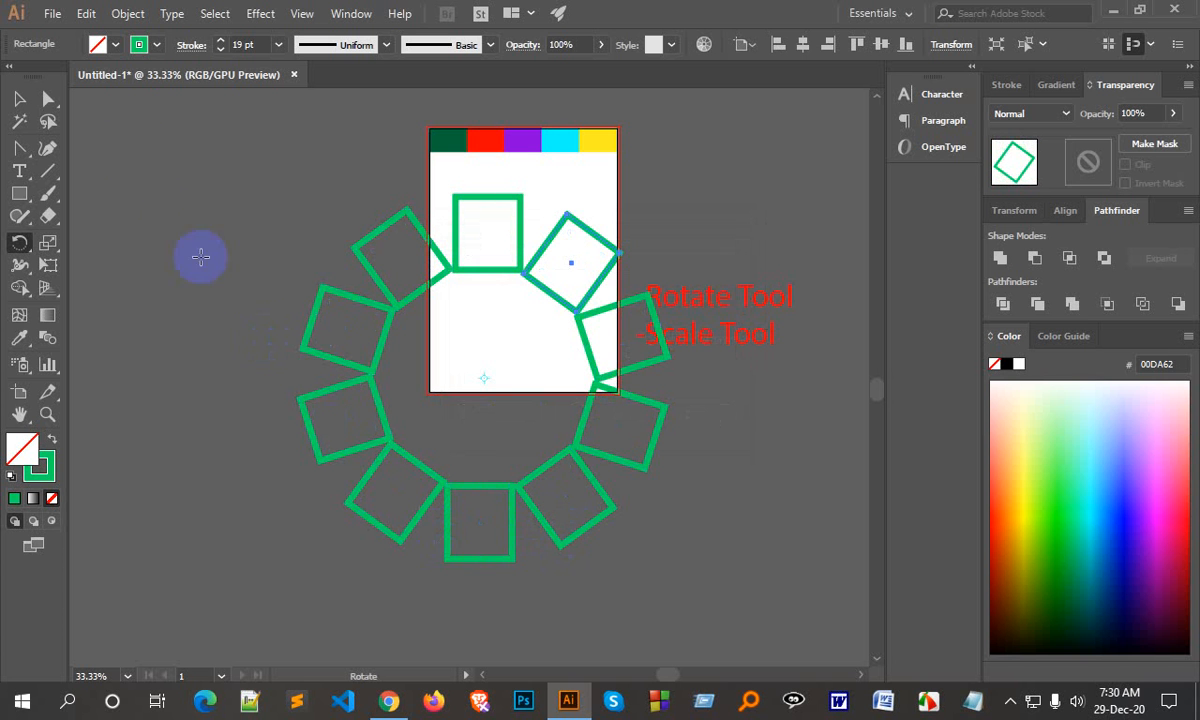
pyautogui.click(21, 100)
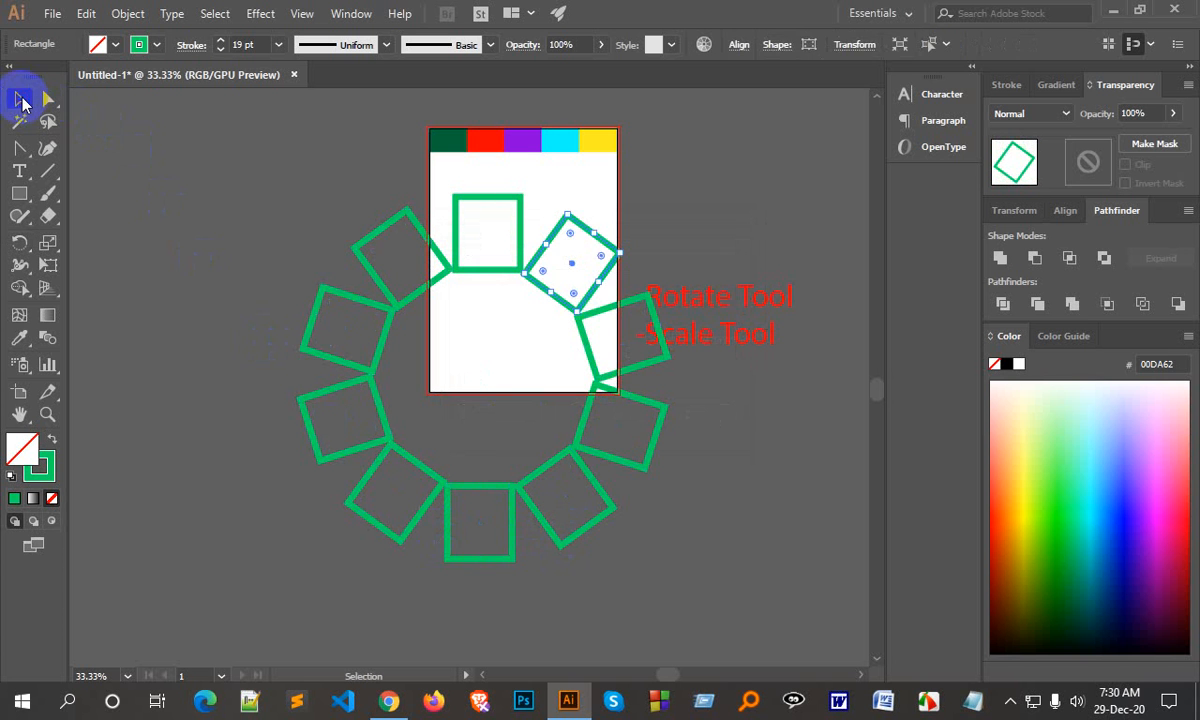
# Step: Following the Chrome reference image, draw a green outlined circle and enlarge and position it to run through the ring of rectangles
pyautogui.click(392, 703)
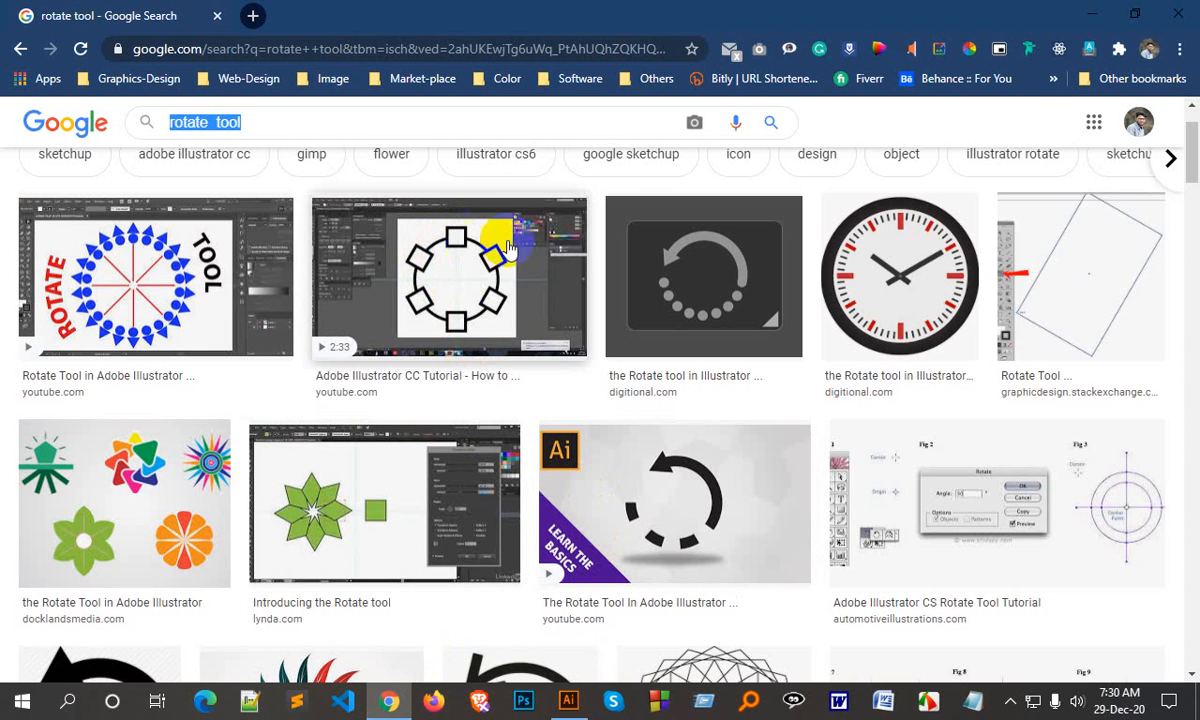
pyautogui.click(568, 702)
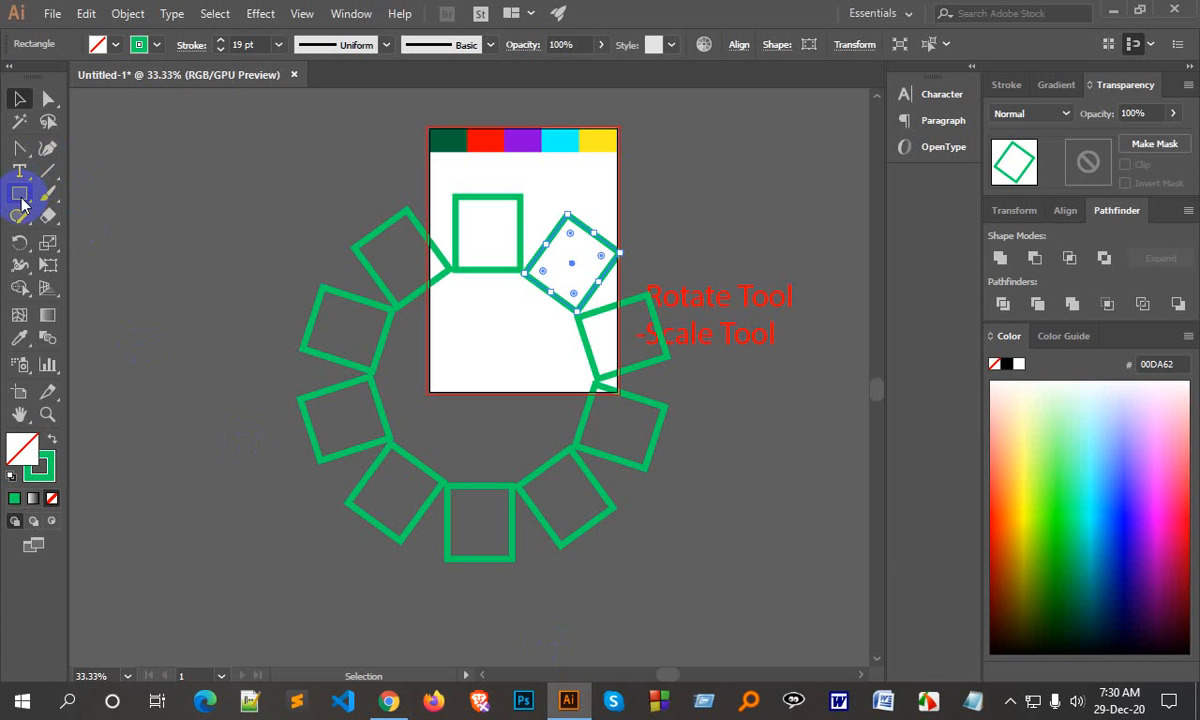
pyautogui.moveTo(24, 203); pyautogui.dragTo(72, 236)
pyautogui.moveTo(124, 163)
pyautogui.mouseDown()
pyautogui.moveTo(249, 252)
pyautogui.moveTo(174, 201)
pyautogui.moveTo(186, 169)
pyautogui.moveTo(300, 336)
pyautogui.mouseUp()
pyautogui.moveTo(259, 268); pyautogui.dragTo(636, 542)
pyautogui.click(738, 518)
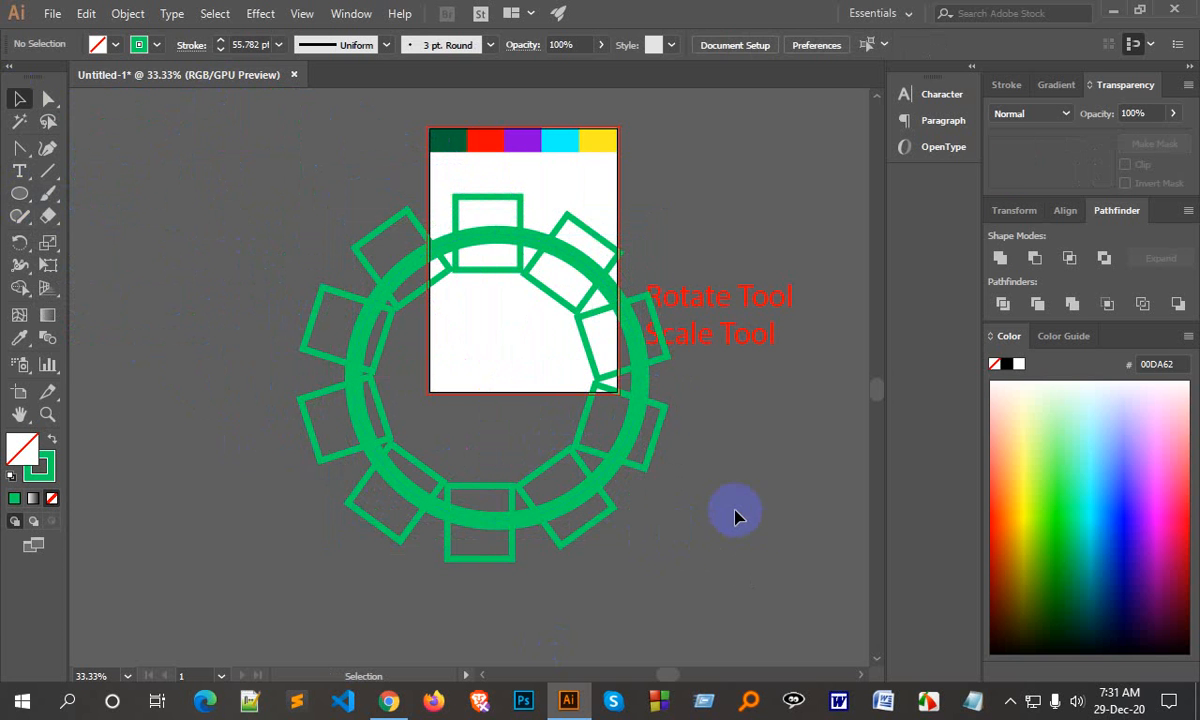
# Step: Send the large green circle to the back, behind the ring of rectangles
pyautogui.scroll(-3, 590, 510)
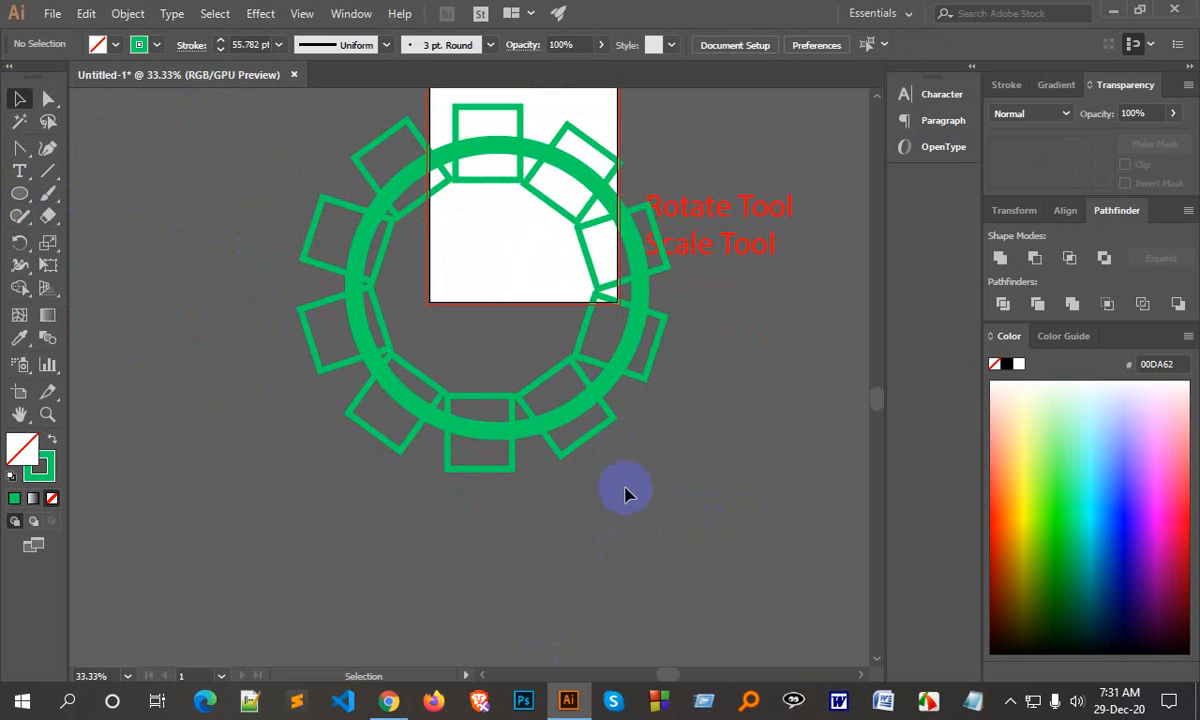
pyautogui.click(620, 392)
pyautogui.rightClick(614, 392)
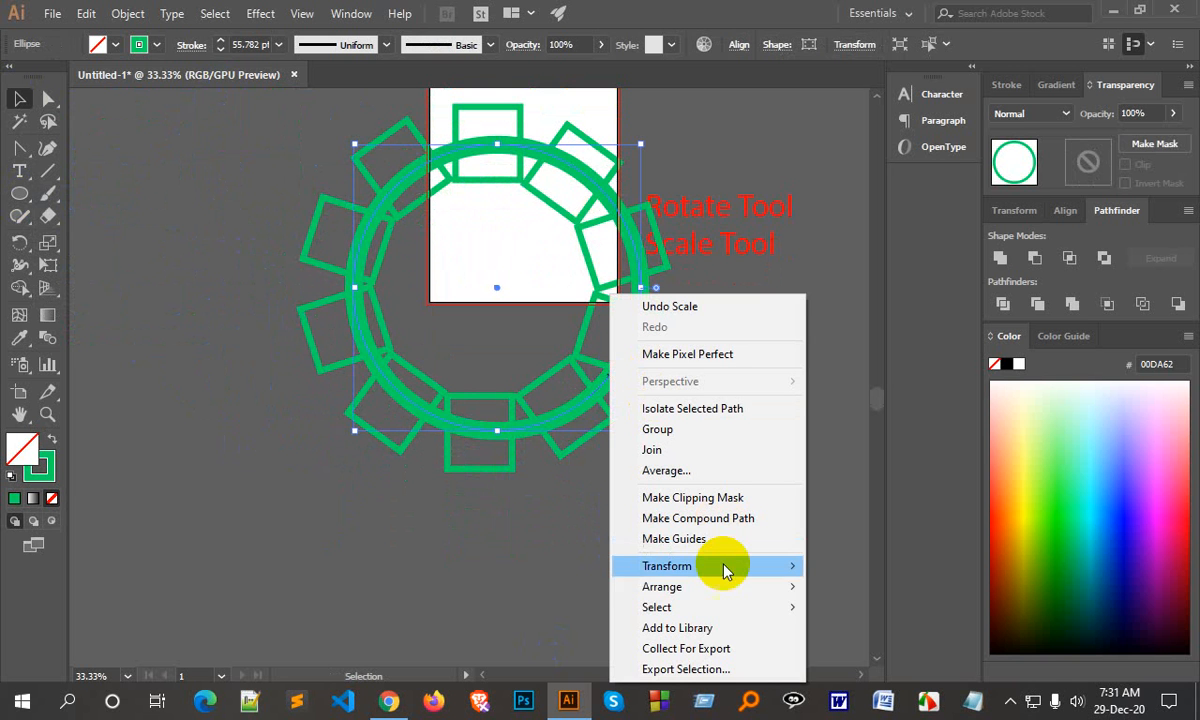
pyautogui.moveTo(703, 588)
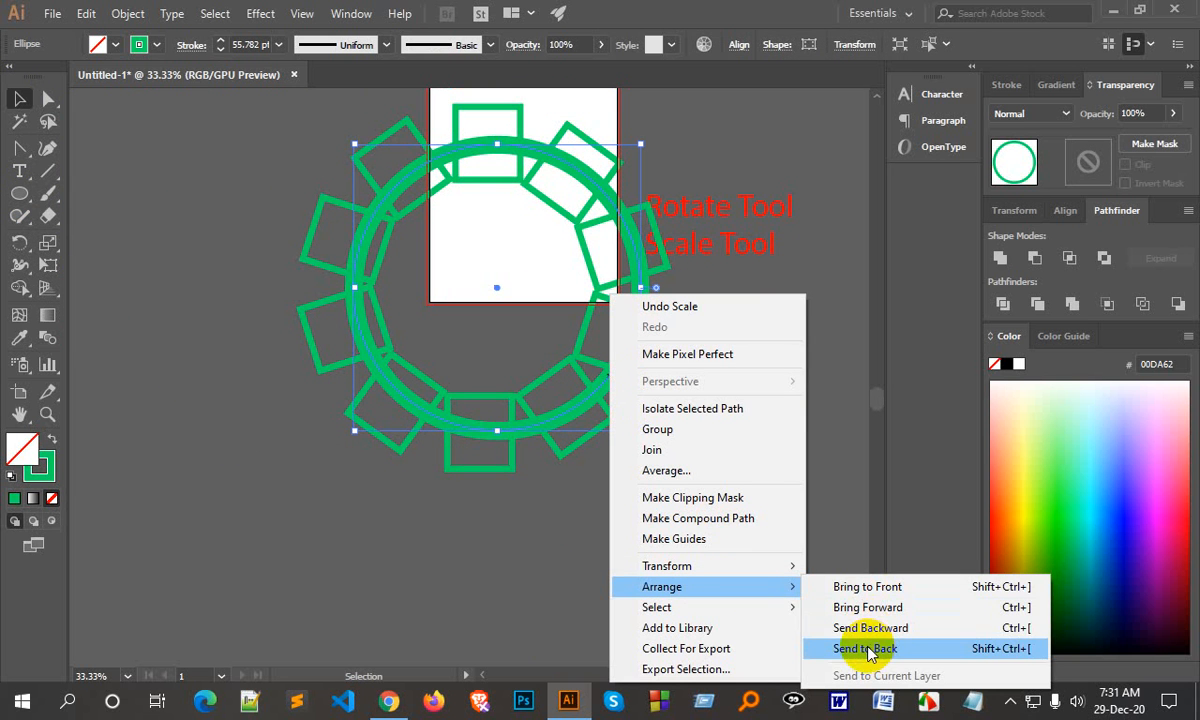
pyautogui.click(868, 649)
pyautogui.click(715, 572)
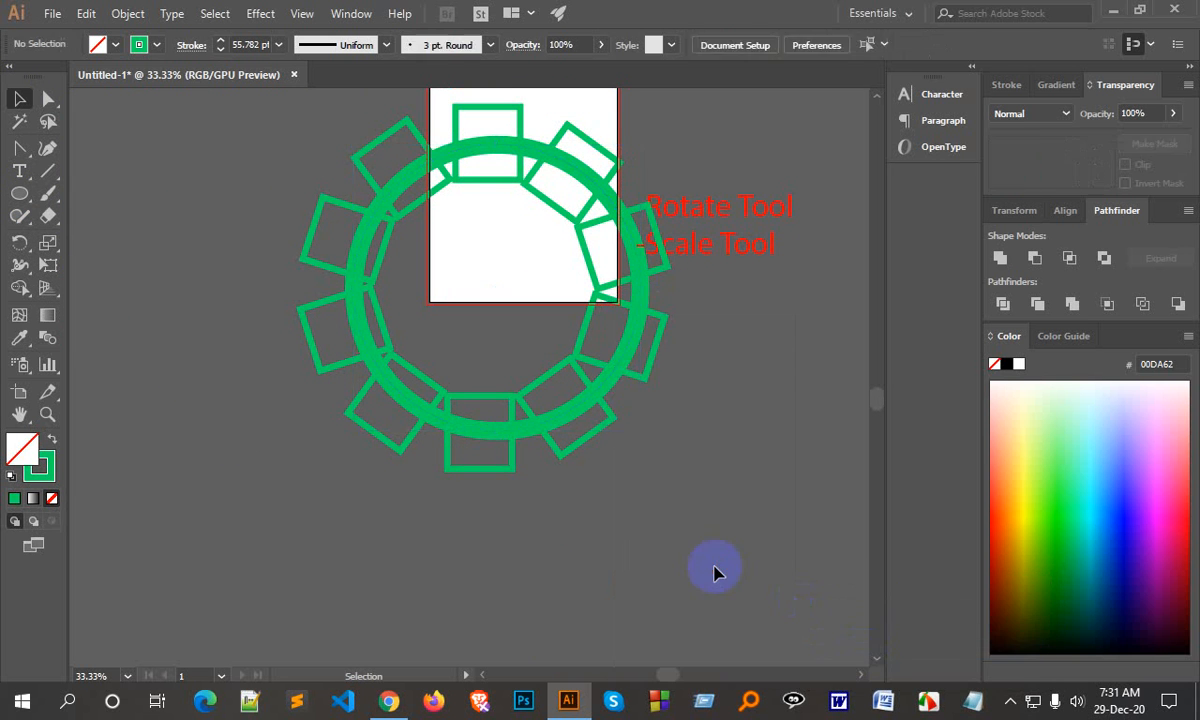
# Step: Fill the large circle with dark blue 0500C0
pyautogui.click(640, 298)
pyautogui.click(1128, 543)
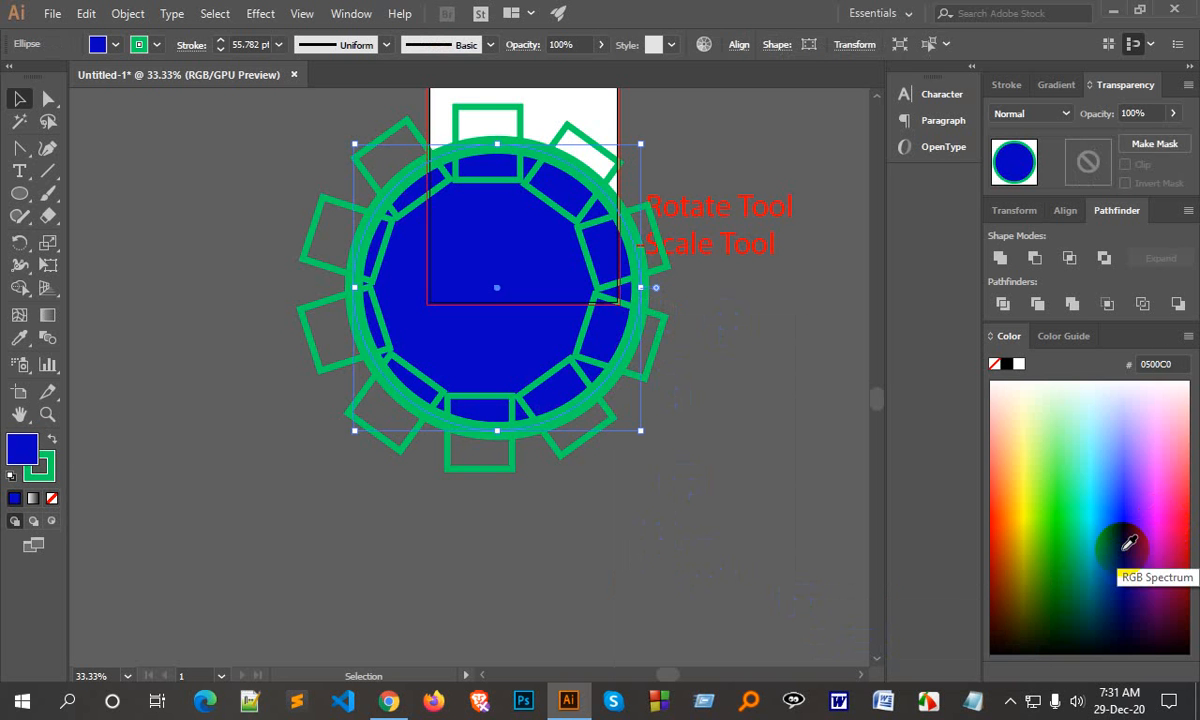
# Step: Swap the large circle's fill and stroke colours so the outline is blue, remove its fill, and deselect it
pyautogui.click(54, 439)
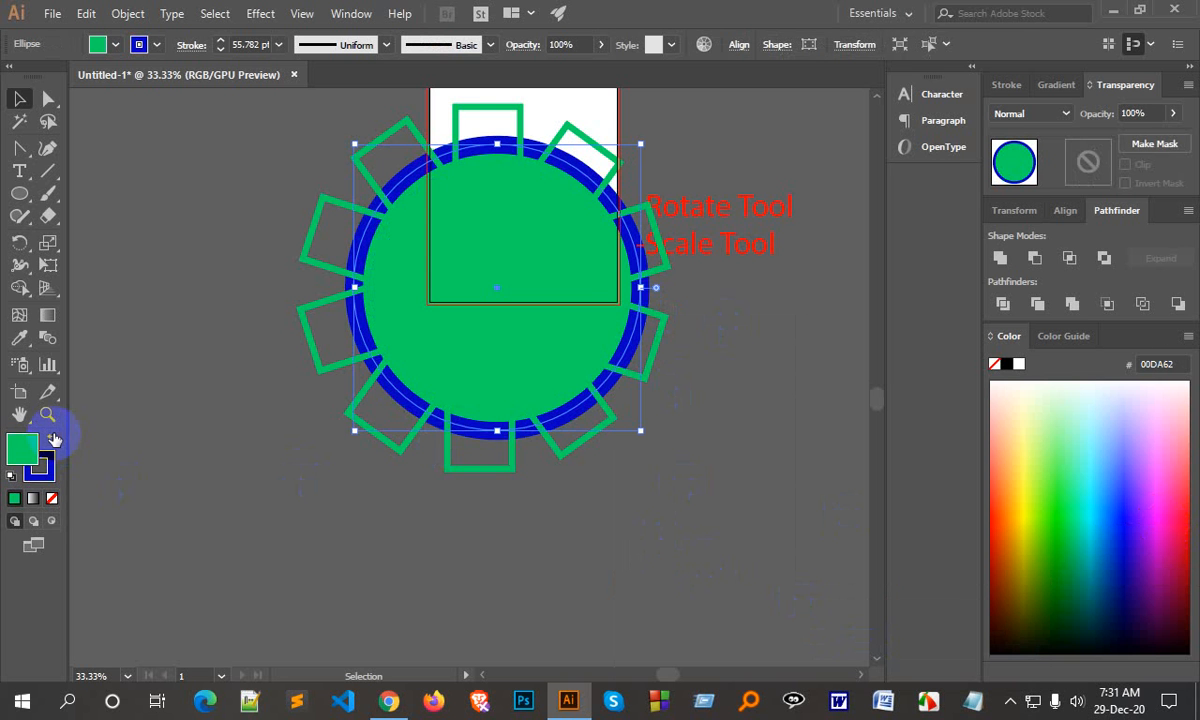
pyautogui.click(51, 499)
pyautogui.click(265, 538)
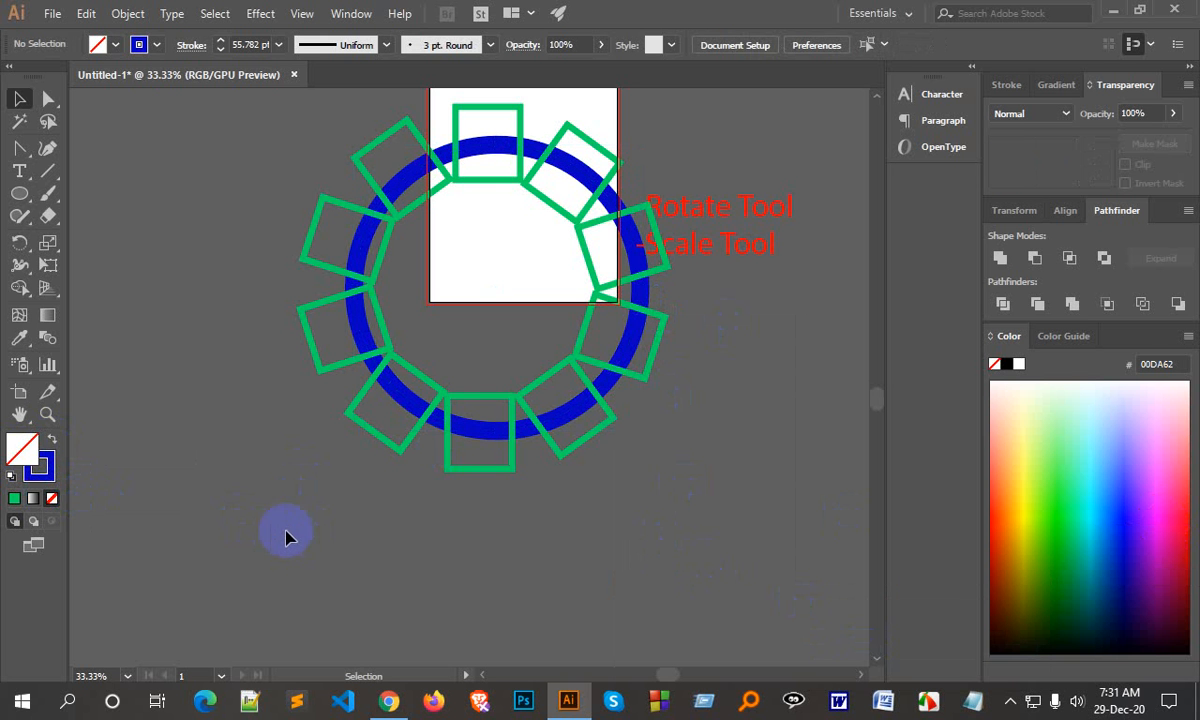
# Step: Switch to Chrome, browse the rotate tool image results for more example designs, and return to the Illustrator drawing
pyautogui.click(389, 700)
pyautogui.scroll(-3, 522, 554)
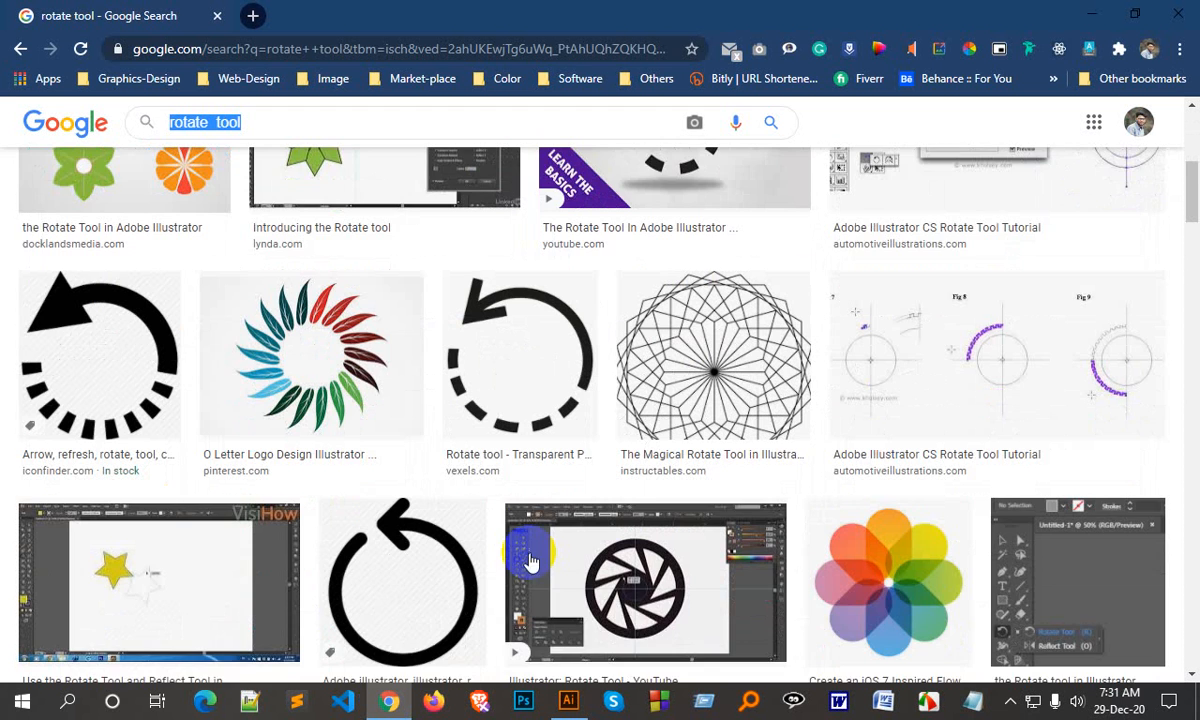
pyautogui.scroll(-3, 529, 558)
pyautogui.scroll(-3, 611, 563)
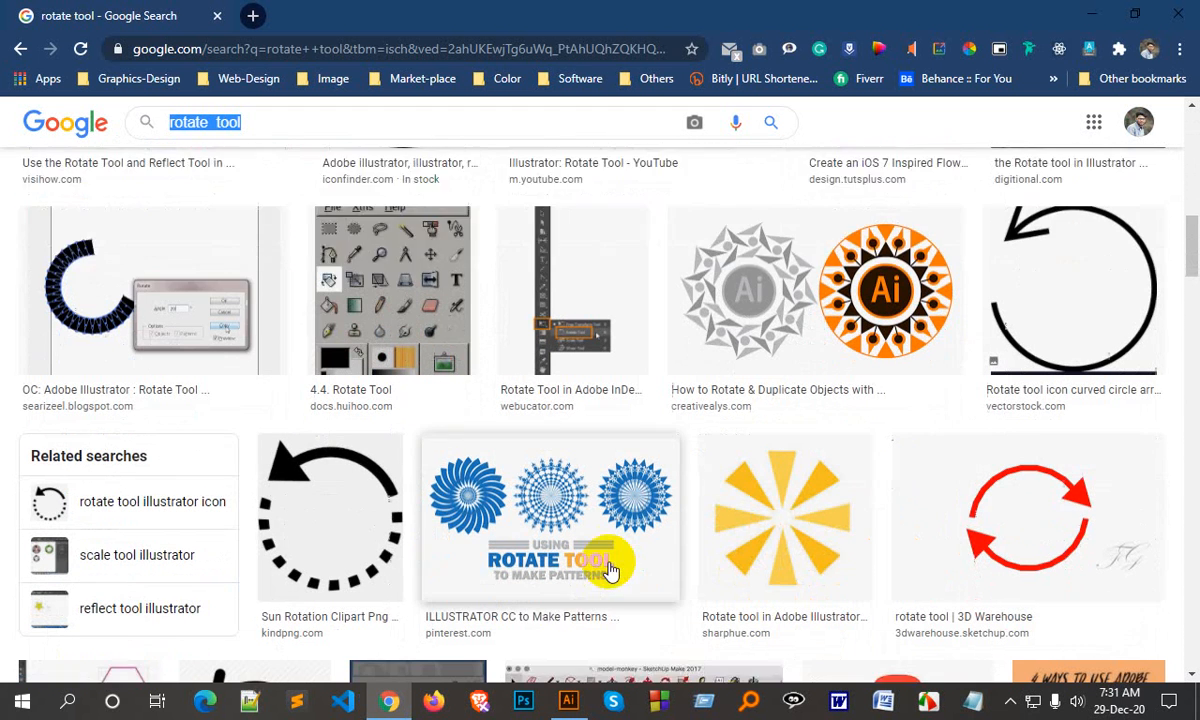
pyautogui.scroll(-2, 611, 568)
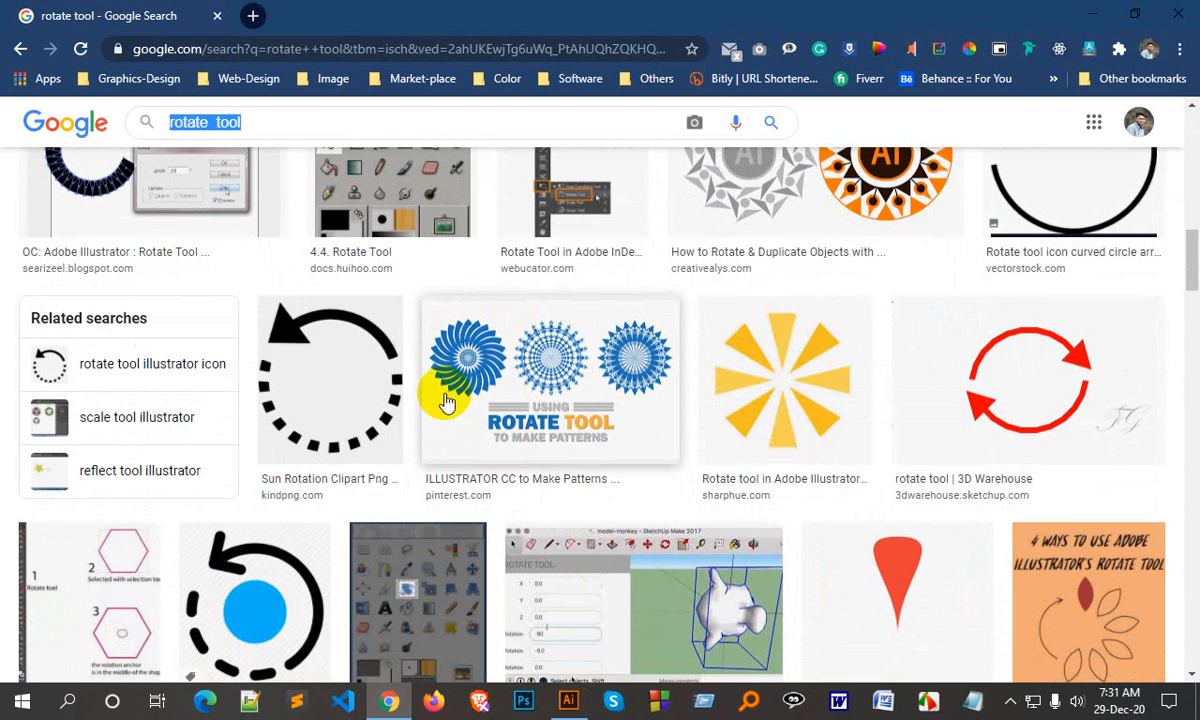
pyautogui.scroll(-5, 490, 452)
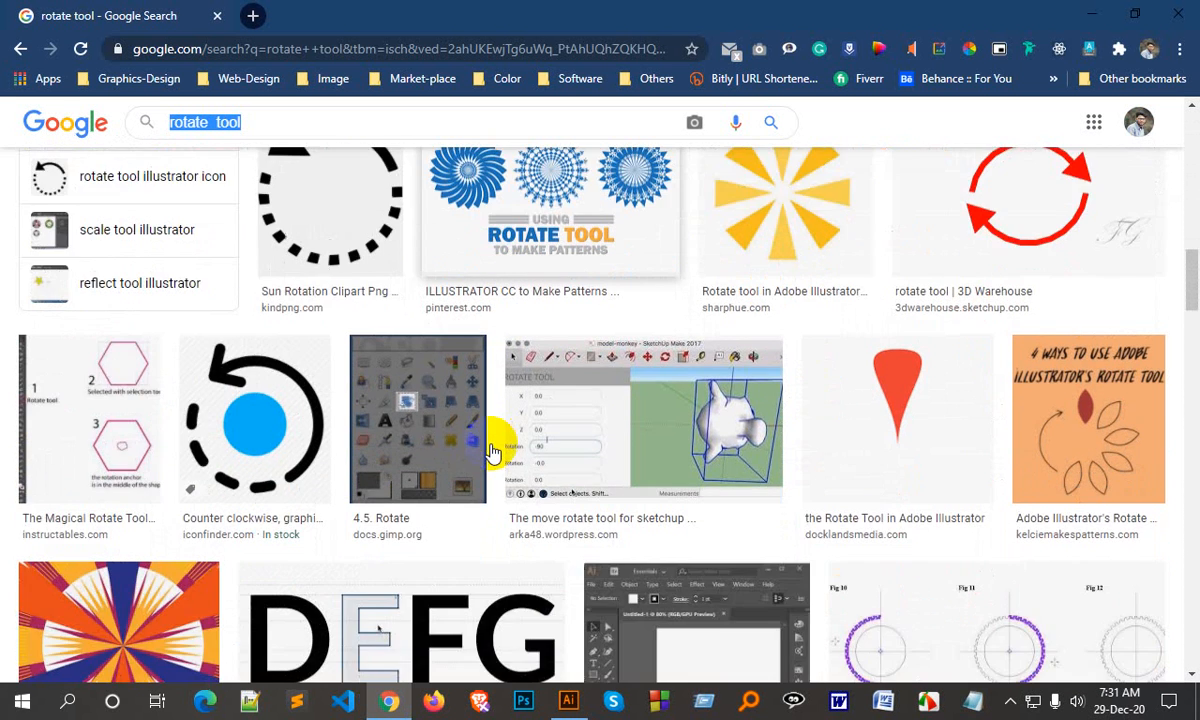
pyautogui.hotkey('alt', 'Tab')
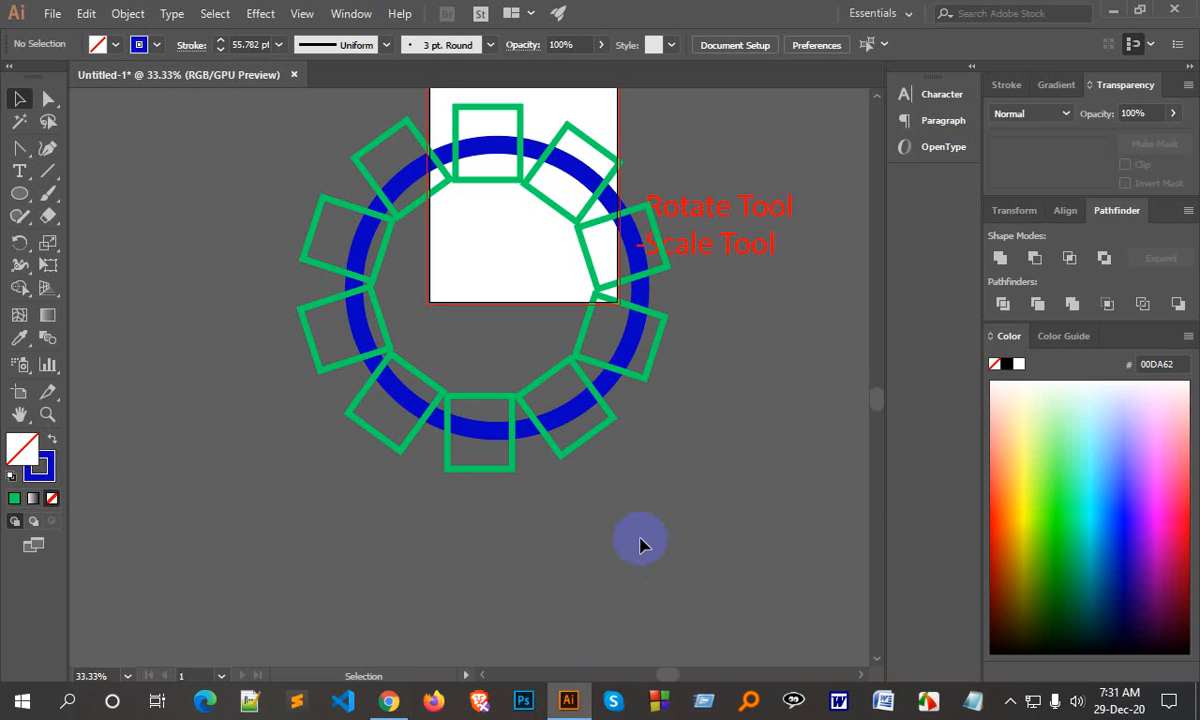
pyautogui.scroll(3, 641, 545)
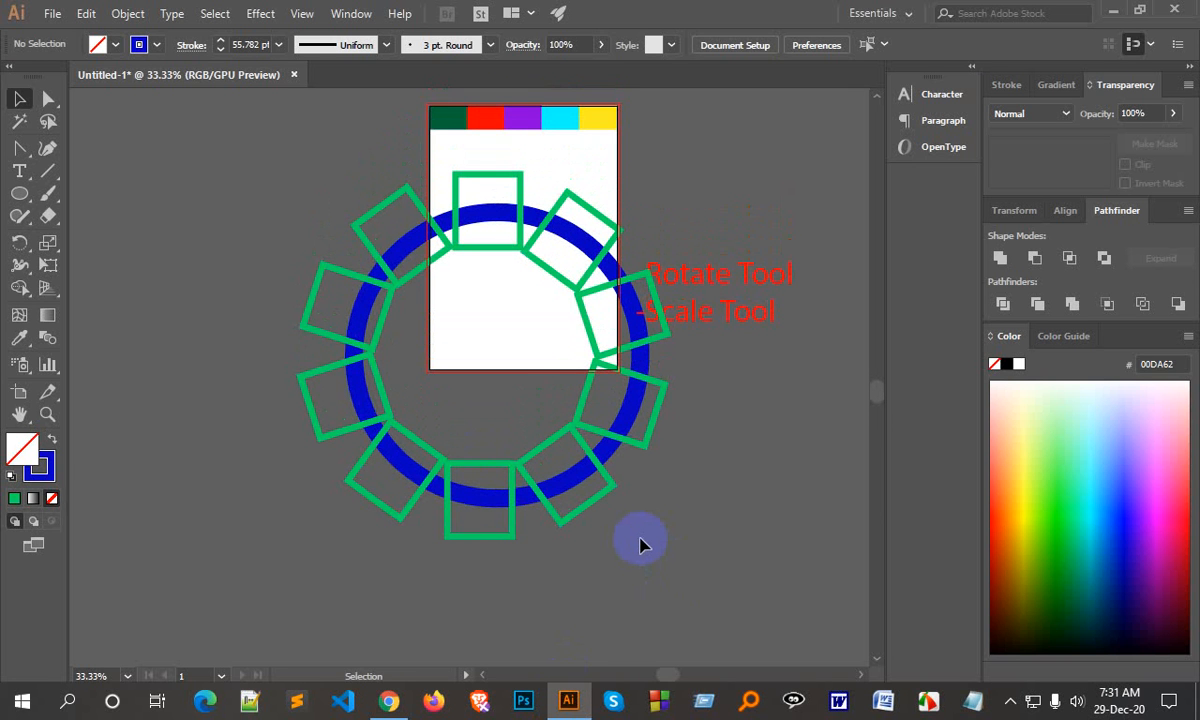